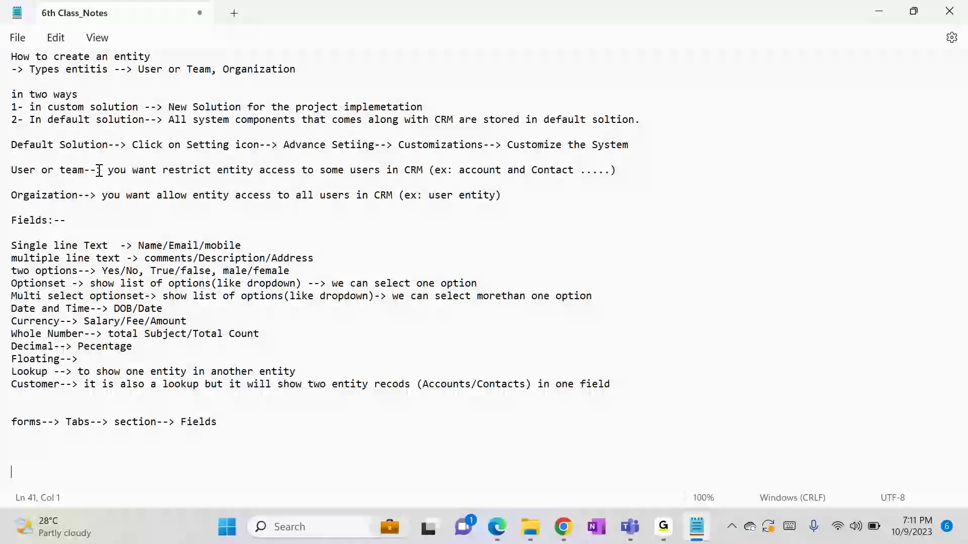
Highlight the words on the 'Orgaization' note line in the Notepad class notes
{"action": "double_click", "coordinate": [35, 196]}
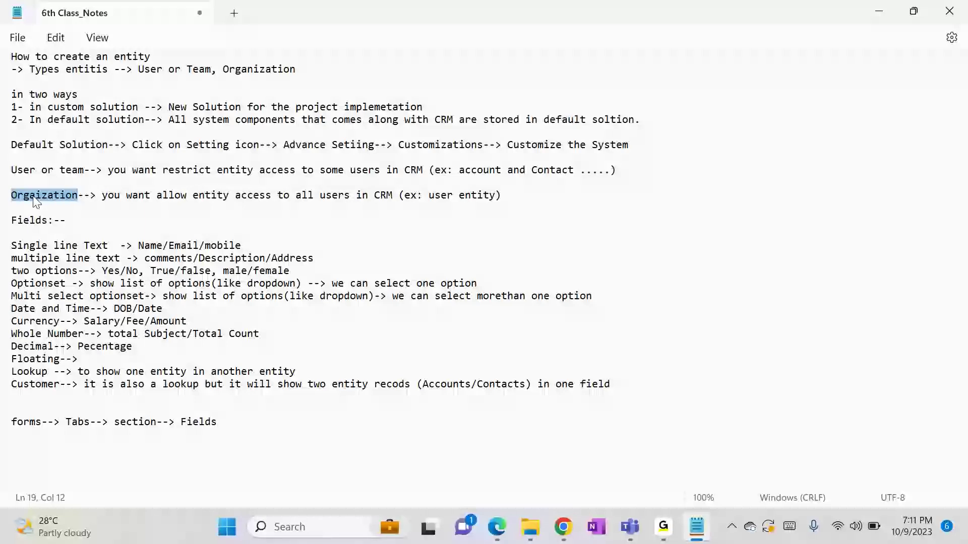
{"action": "left_click", "coordinate": [34, 196]}
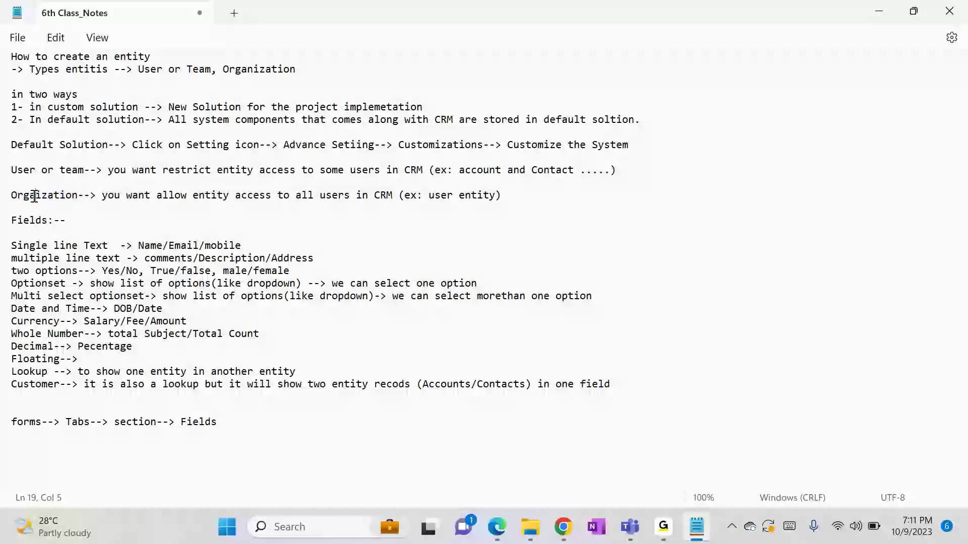
{"action": "double_click", "coordinate": [108, 196]}
{"action": "left_click", "coordinate": [32, 207]}
Open the Students list from the Sales Activity Social Dashboard and start a new Student record
{"action": "mouse_move", "coordinate": [563, 527]}
{"action": "left_click", "coordinate": [519, 463]}
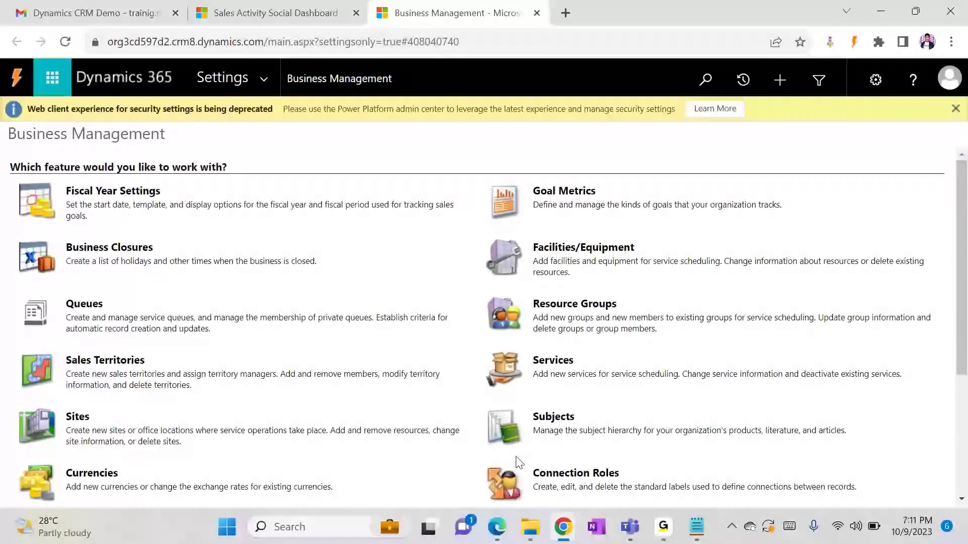
{"action": "left_click", "coordinate": [291, 11]}
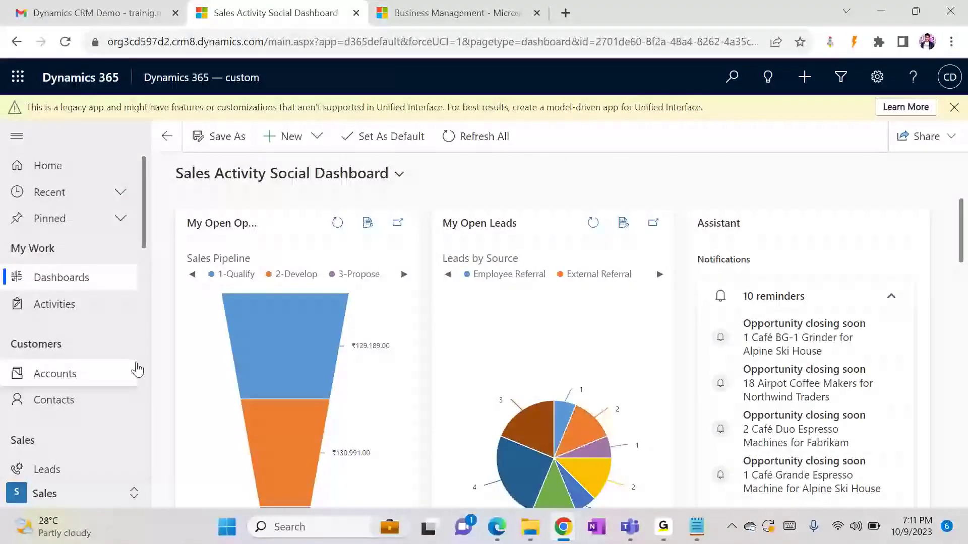
{"action": "scroll", "coordinate": [145, 368], "scroll_direction": "down", "scroll_amount": 10}
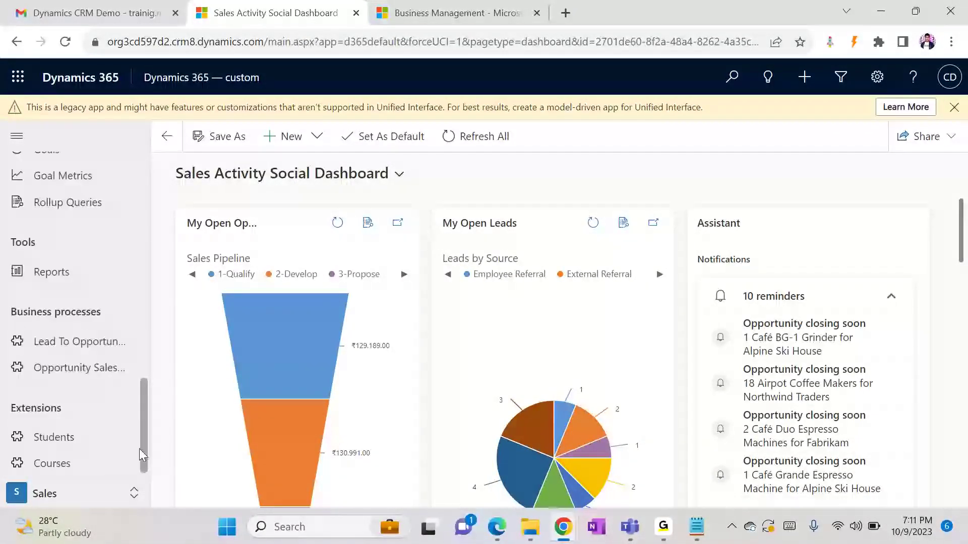
{"action": "left_click", "coordinate": [65, 433]}
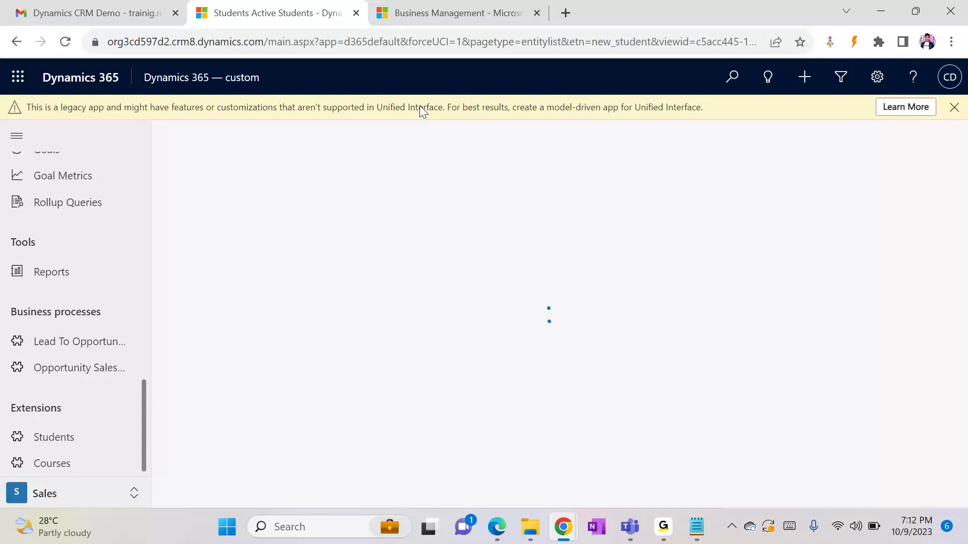
{"action": "left_click", "coordinate": [288, 135]}
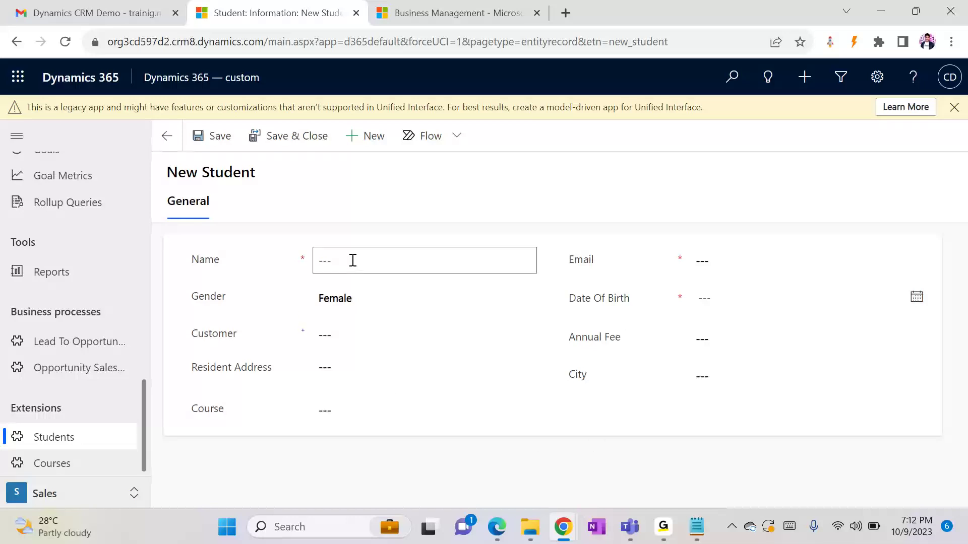
Go through the Gender, Customer, Course, Email, Date Of Birth, Annual Fee and City fields
{"action": "left_click", "coordinate": [360, 296]}
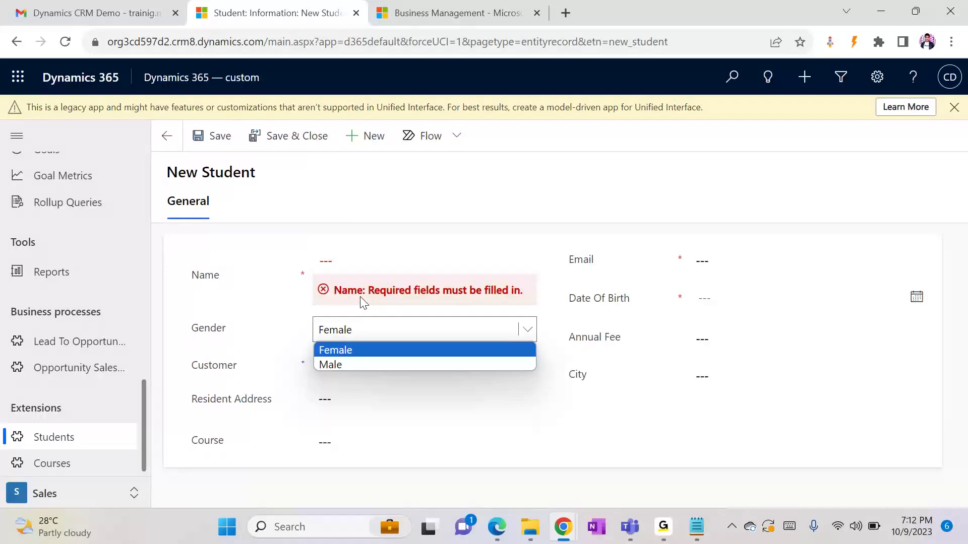
{"action": "left_click", "coordinate": [259, 374]}
{"action": "left_click", "coordinate": [333, 369]}
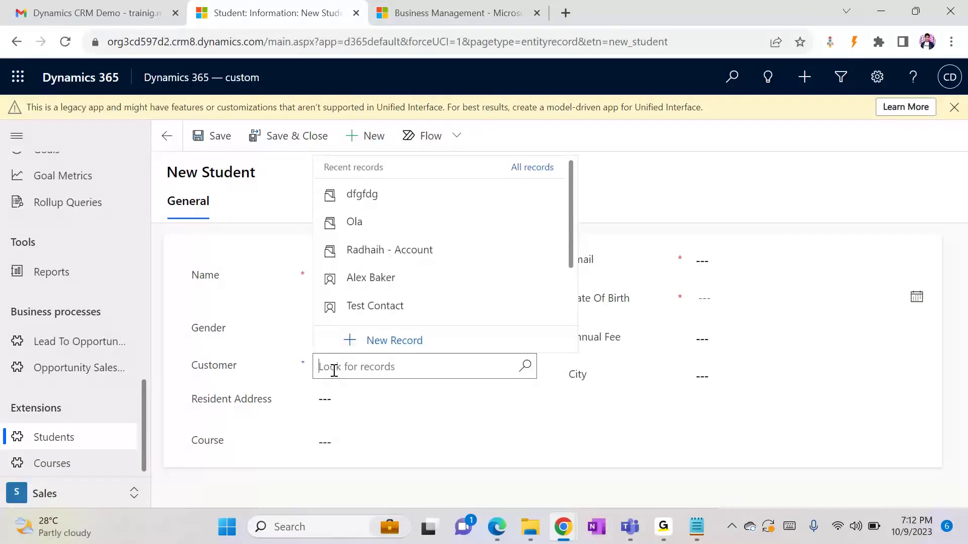
{"action": "left_click", "coordinate": [254, 404]}
{"action": "left_click", "coordinate": [356, 441]}
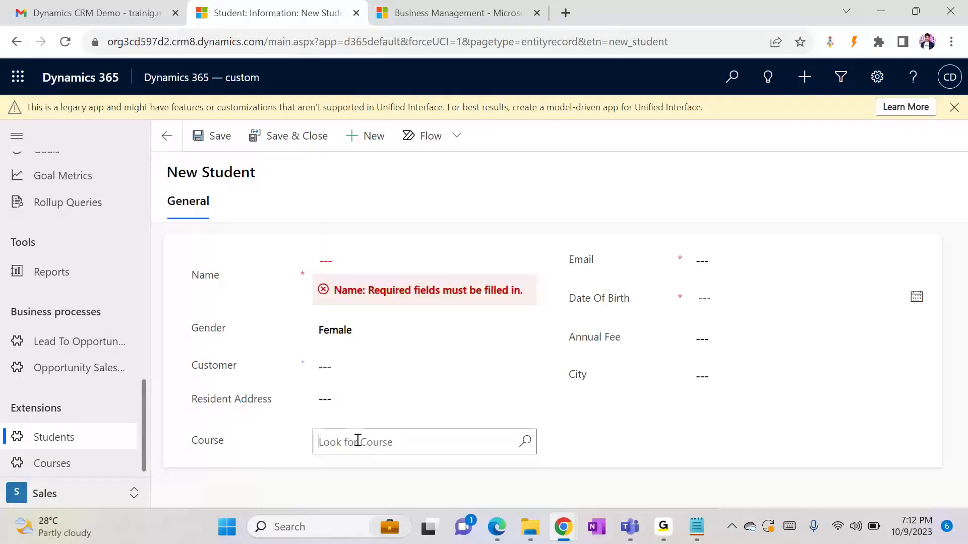
{"action": "left_click", "coordinate": [726, 260]}
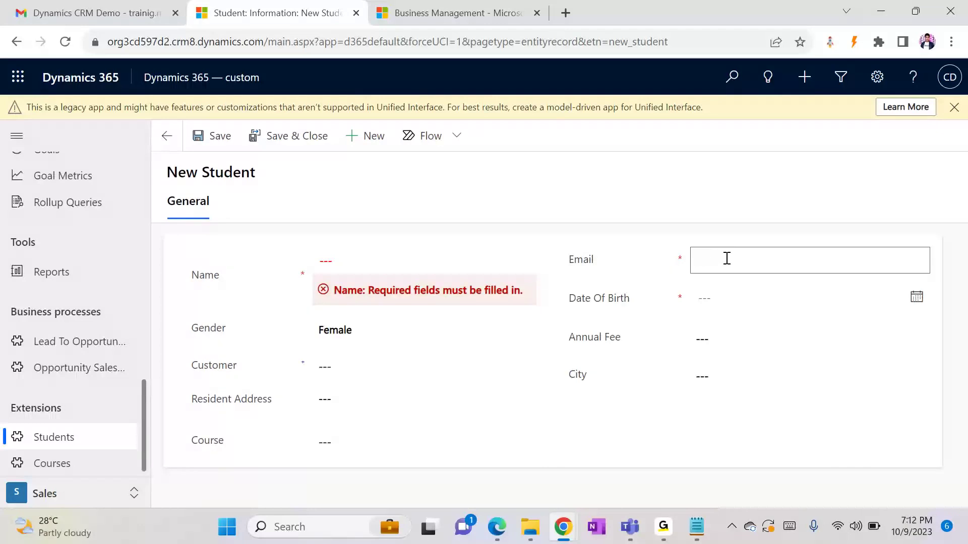
{"action": "left_click", "coordinate": [727, 302]}
{"action": "left_click", "coordinate": [729, 367]}
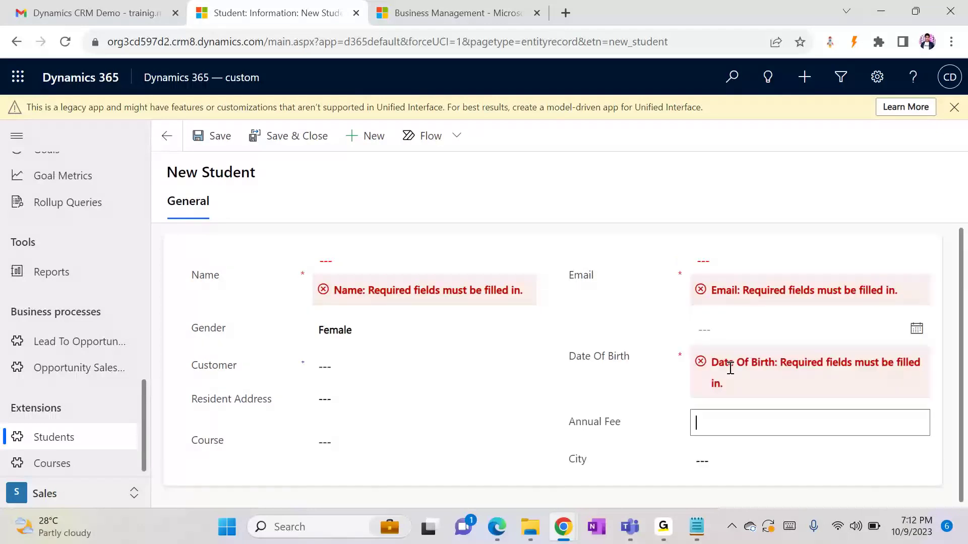
{"action": "left_click", "coordinate": [726, 474]}
{"action": "left_click", "coordinate": [726, 476]}
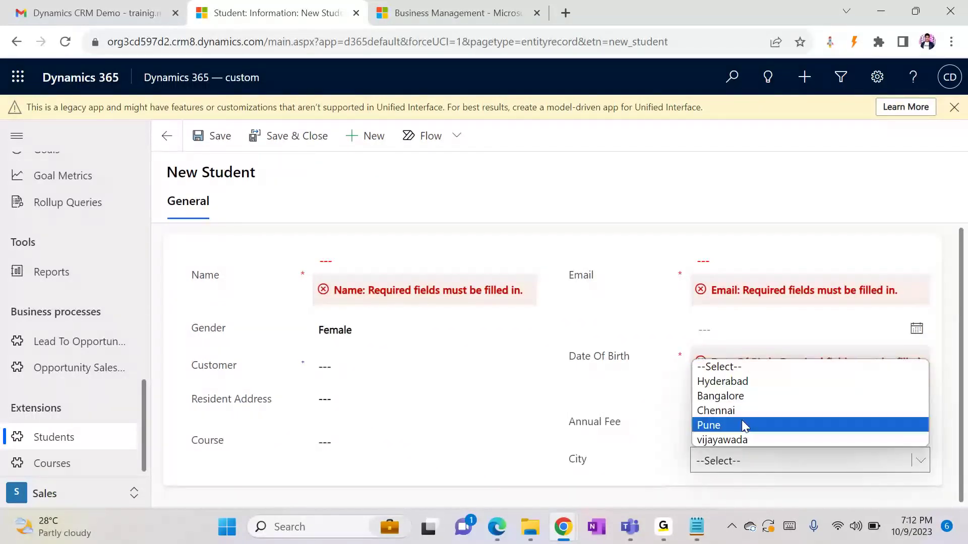
{"action": "left_click", "coordinate": [697, 528]}
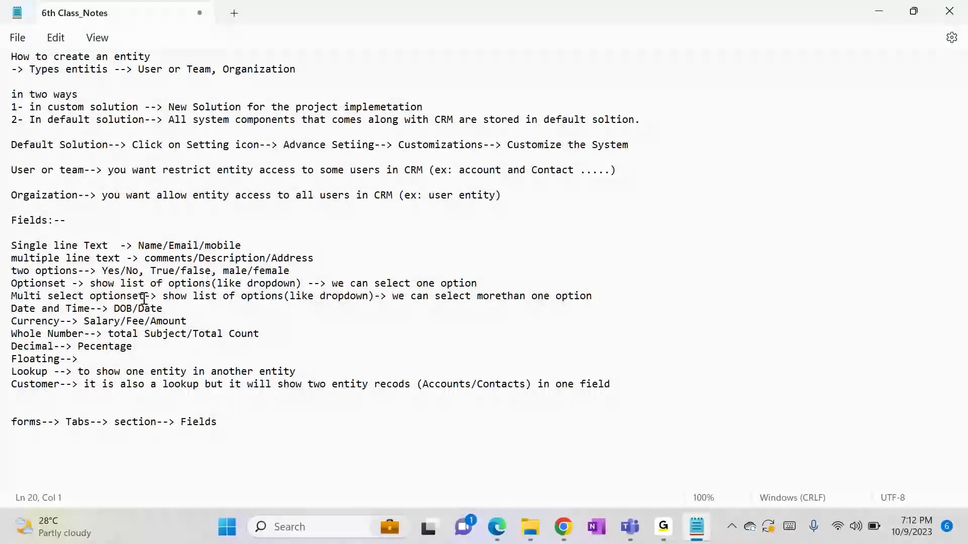
Type 'Option Set' and 'Multi Select Optionset' on new lines at the end of the notes
{"action": "left_click", "coordinate": [241, 424]}
{"action": "key", "text": "Return"}
{"action": "key", "text": "Return"}
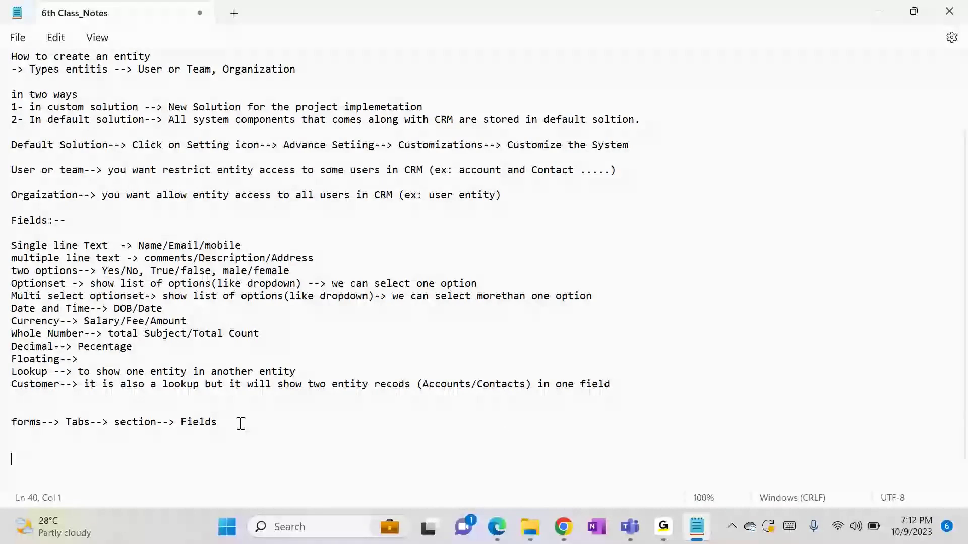
{"action": "type", "text": "Option"}
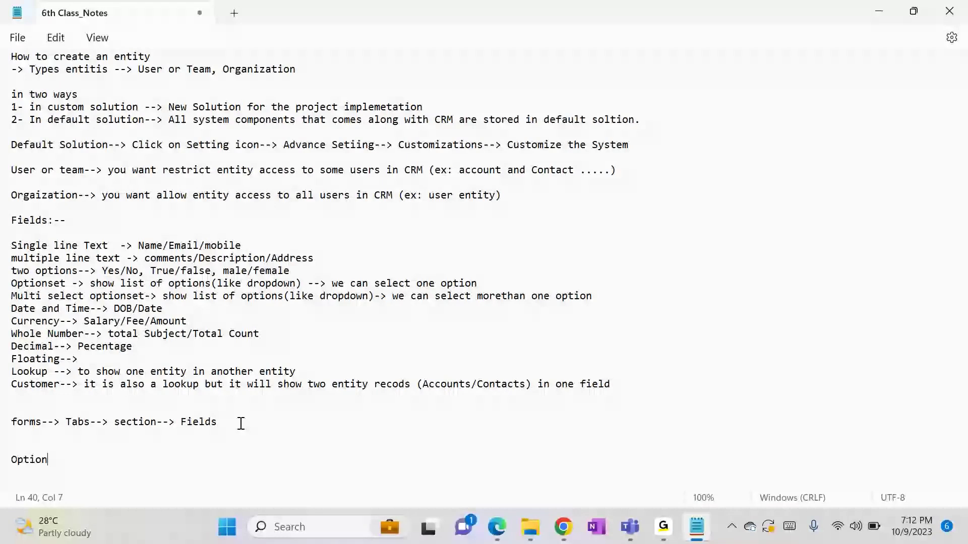
{"action": "type", "text": " Set"}
{"action": "key", "text": "Return"}
{"action": "key", "text": "Return"}
{"action": "type", "text": "Mul"}
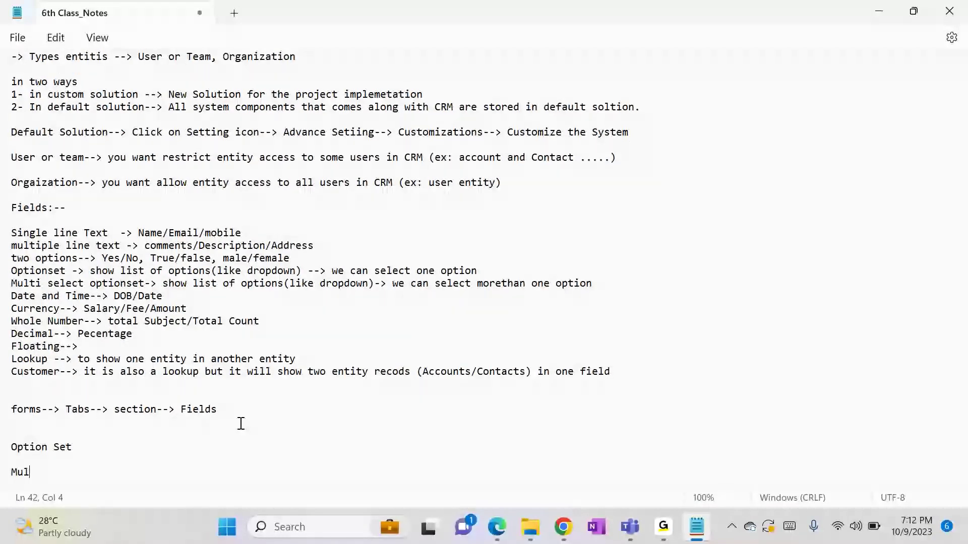
{"action": "type", "text": "ti Select Optionset"}
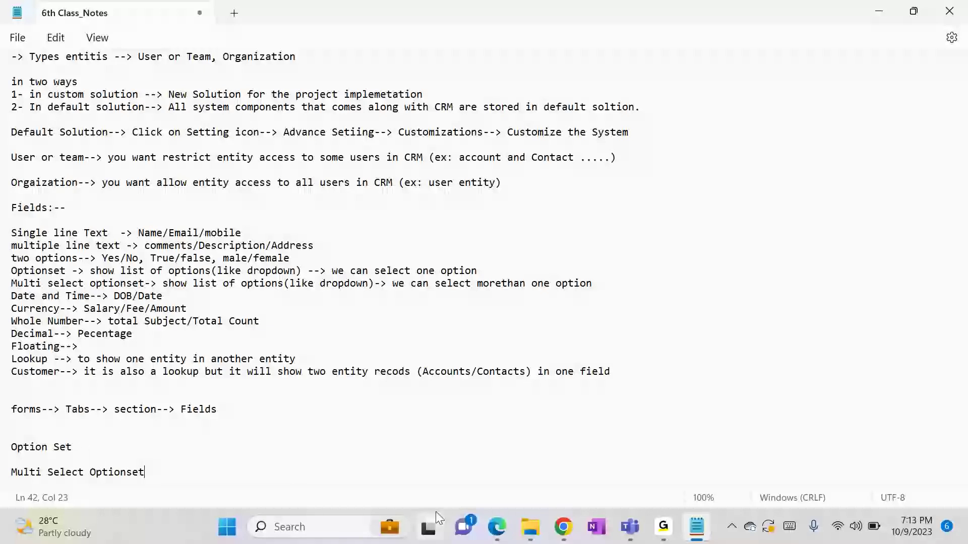
Choose Chennai as the new student's City, then close the browser sign-in window
{"action": "left_click", "coordinate": [561, 526]}
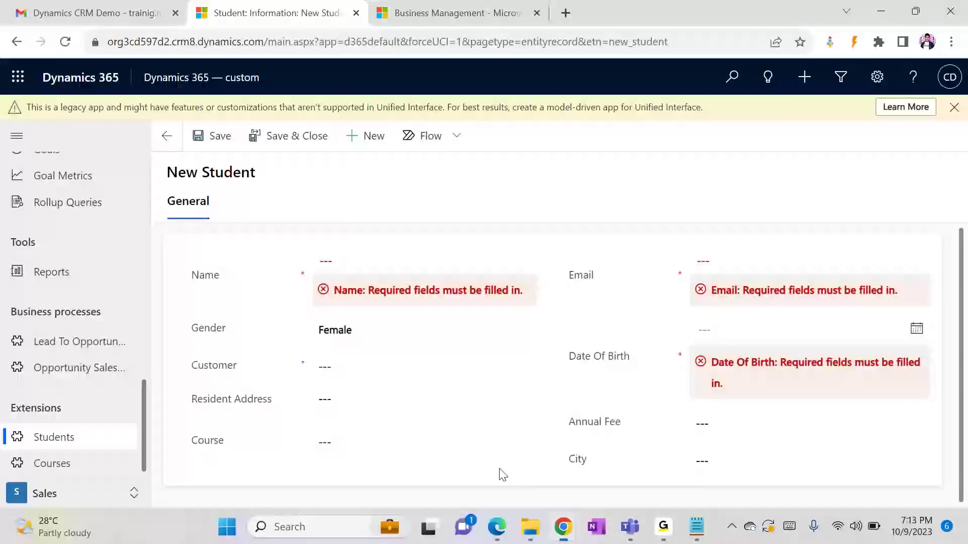
{"action": "left_click", "coordinate": [733, 461]}
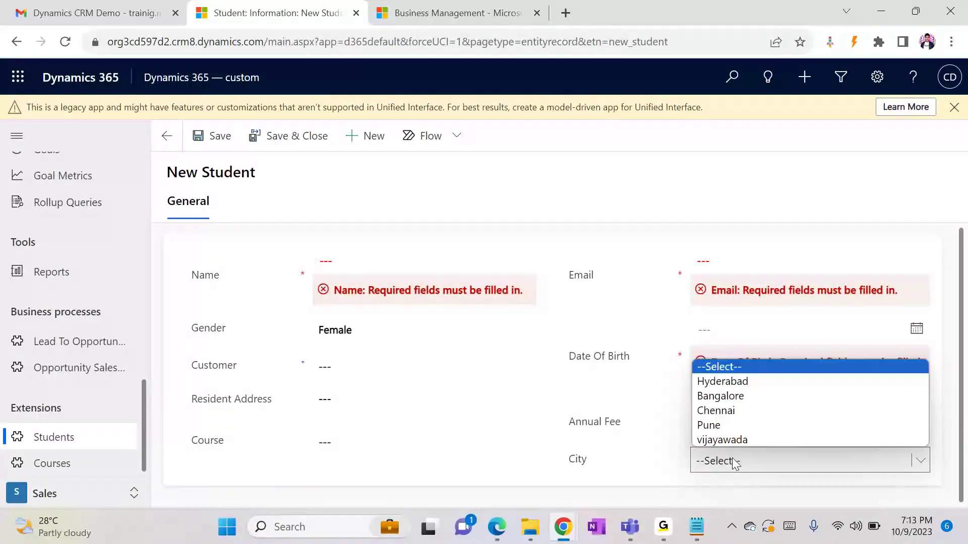
{"action": "left_click", "coordinate": [726, 410]}
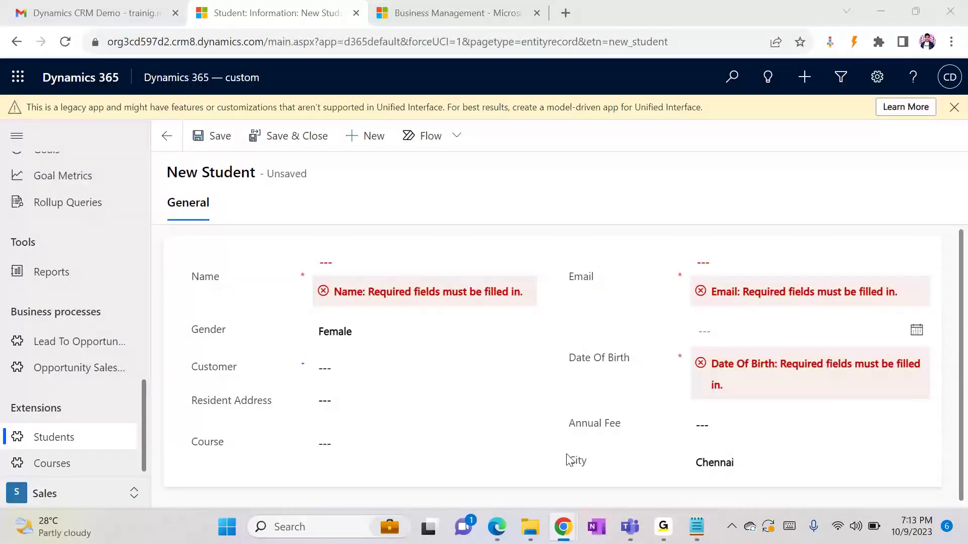
{"action": "key", "text": "alt+Tab"}
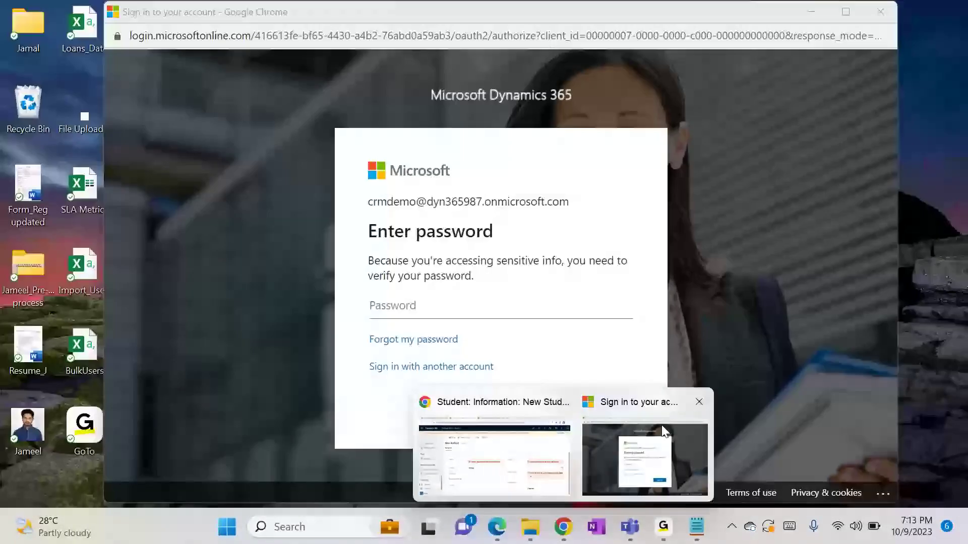
{"action": "left_click", "coordinate": [664, 432]}
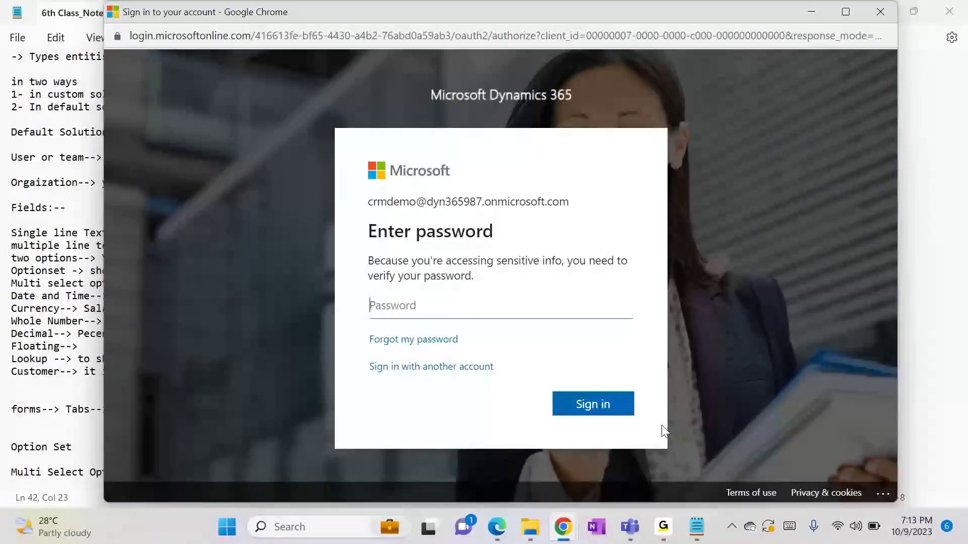
{"action": "left_click", "coordinate": [895, 10]}
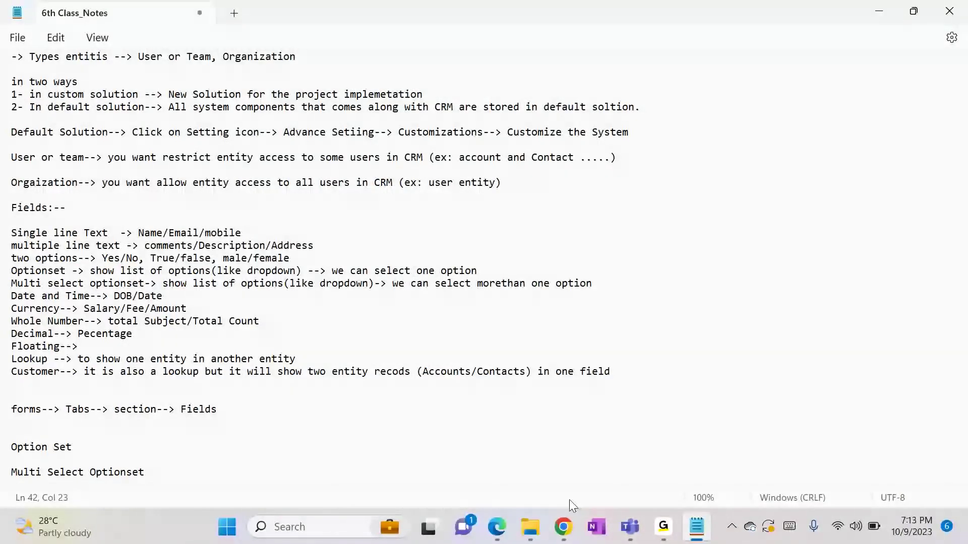
Go to Settings > Customizations and highlight the 'Click on Setting icon' step in the notes
{"action": "left_click", "coordinate": [577, 519]}
{"action": "left_click", "coordinate": [474, 19]}
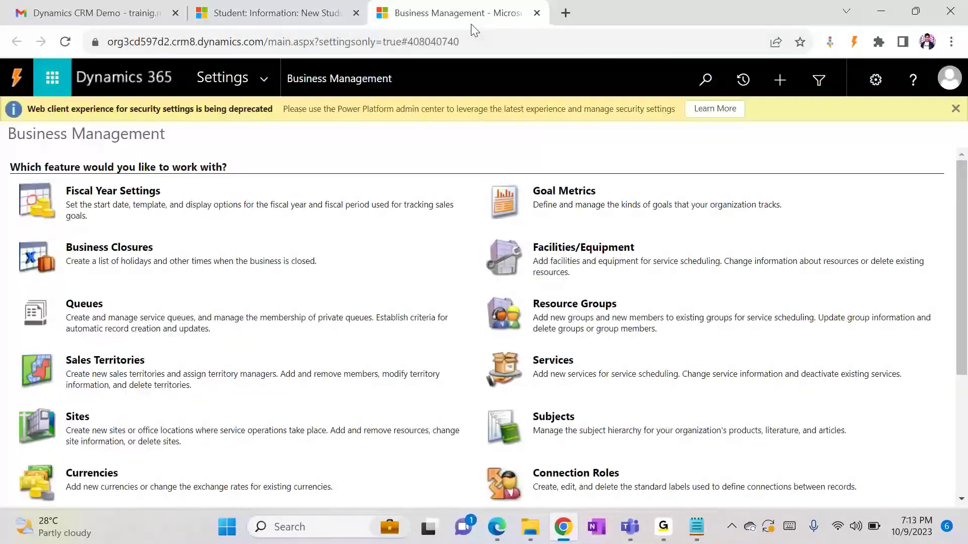
{"action": "left_click", "coordinate": [250, 81]}
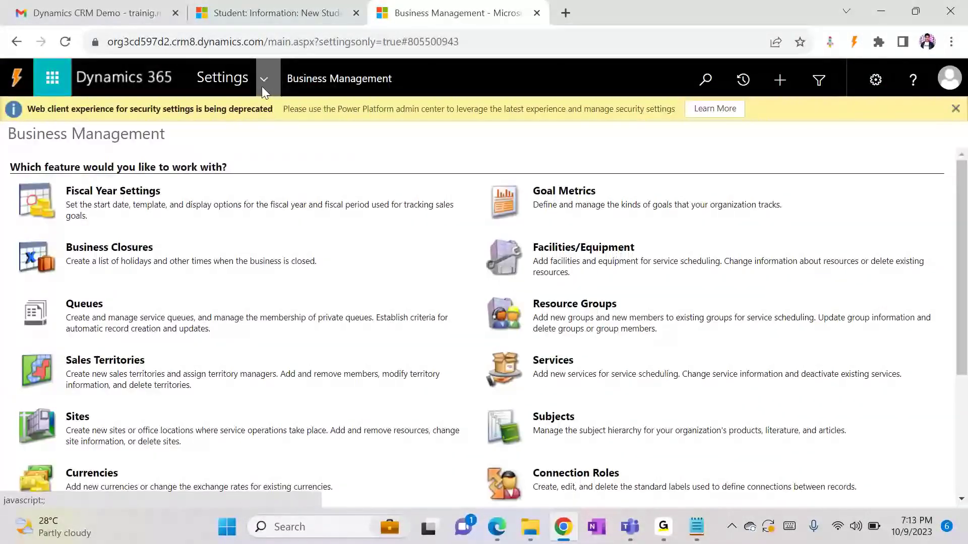
{"action": "left_click", "coordinate": [263, 78]}
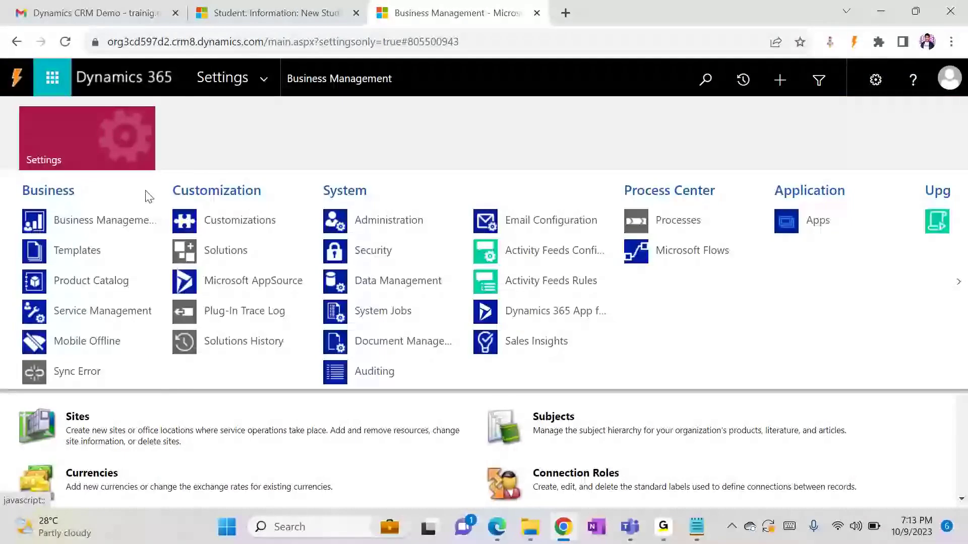
{"action": "left_click", "coordinate": [230, 221]}
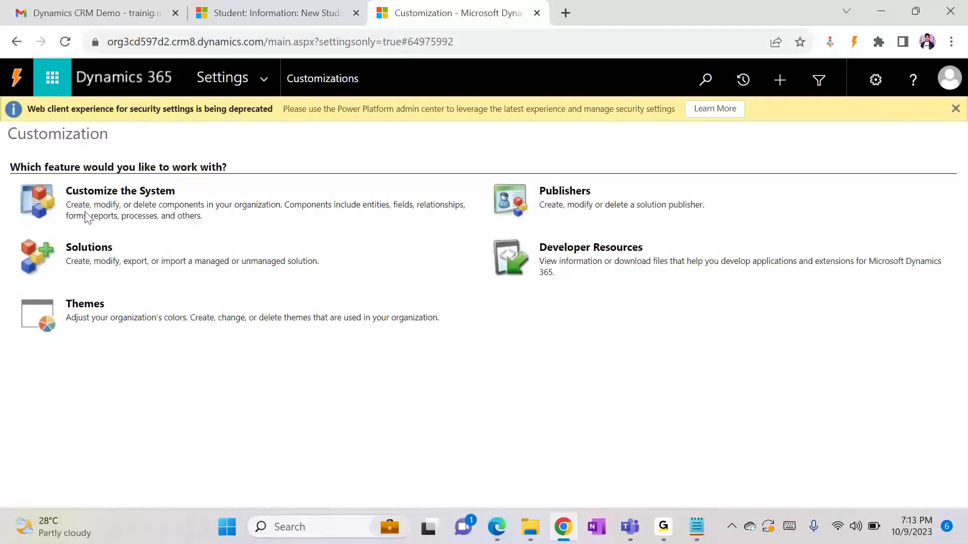
{"action": "left_click", "coordinate": [696, 527]}
{"action": "left_click_drag", "start_coordinate": [132, 134], "coordinate": [537, 144]}
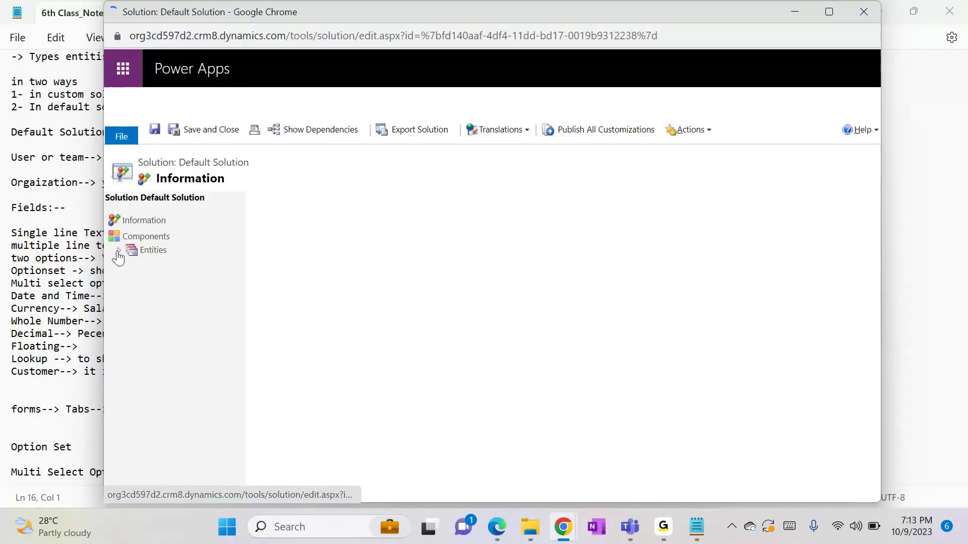
Expand Components > Entities, scroll down to the Student entity and expand it
{"action": "left_click", "coordinate": [118, 252]}
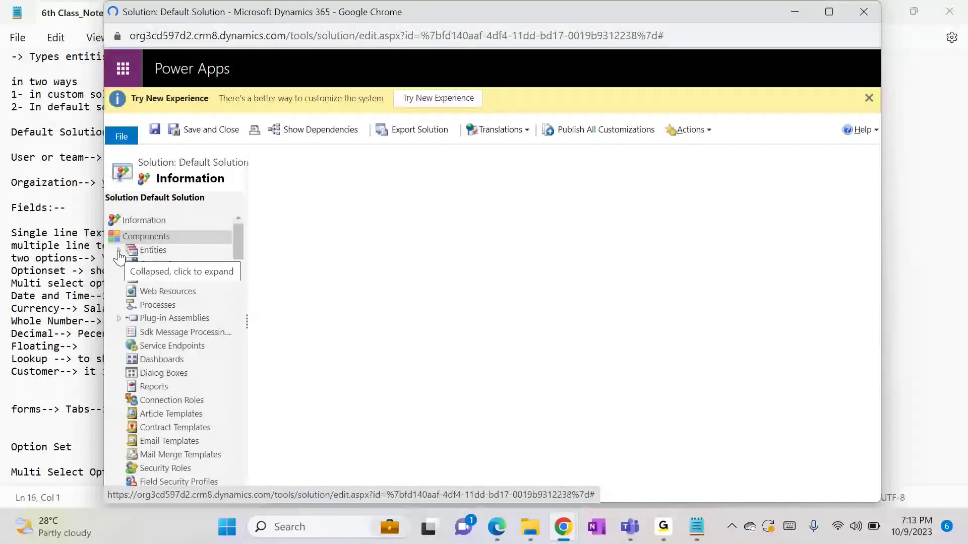
{"action": "left_click", "coordinate": [118, 251]}
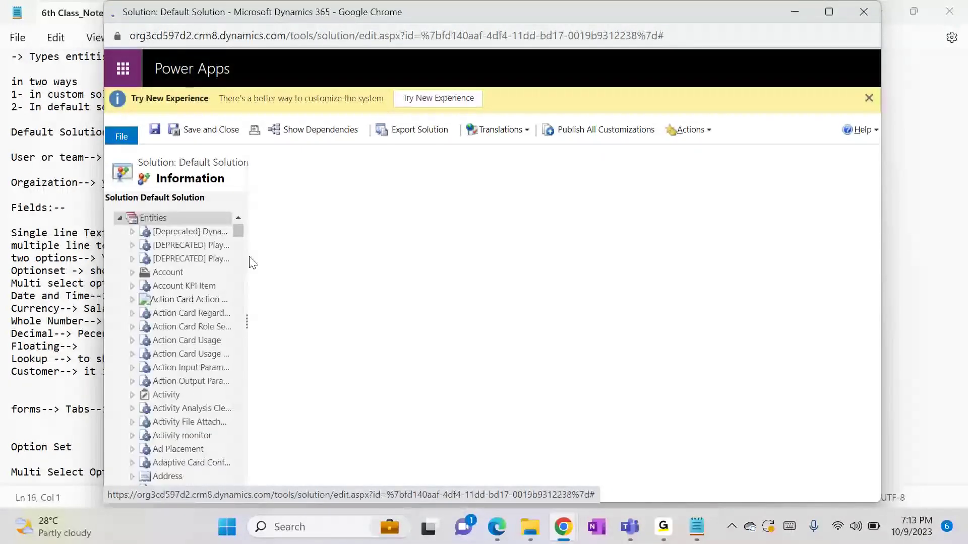
{"action": "scroll", "coordinate": [239, 264], "scroll_direction": "down", "scroll_amount": 3}
{"action": "scroll", "coordinate": [237, 262], "scroll_direction": "down", "scroll_amount": 15}
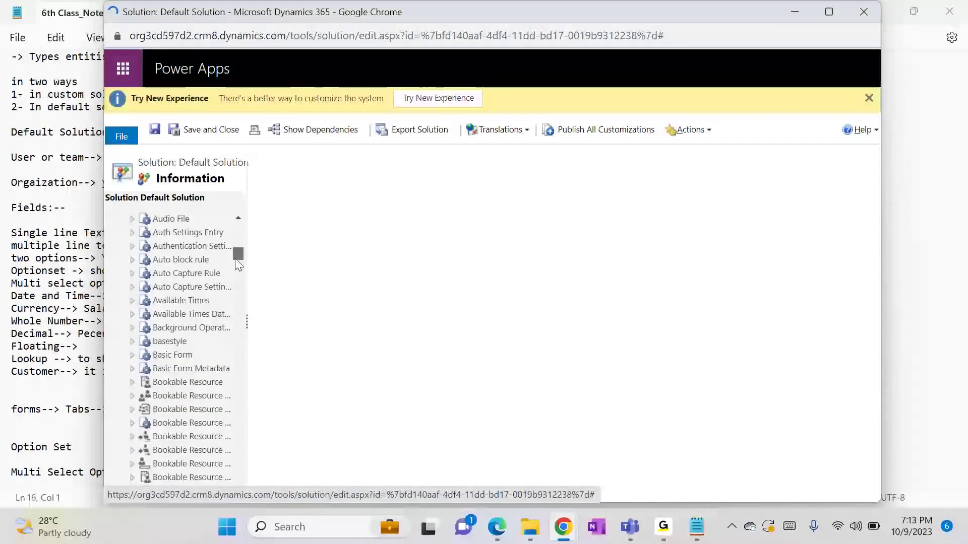
{"action": "left_click_drag", "start_coordinate": [239, 286], "coordinate": [240, 434]}
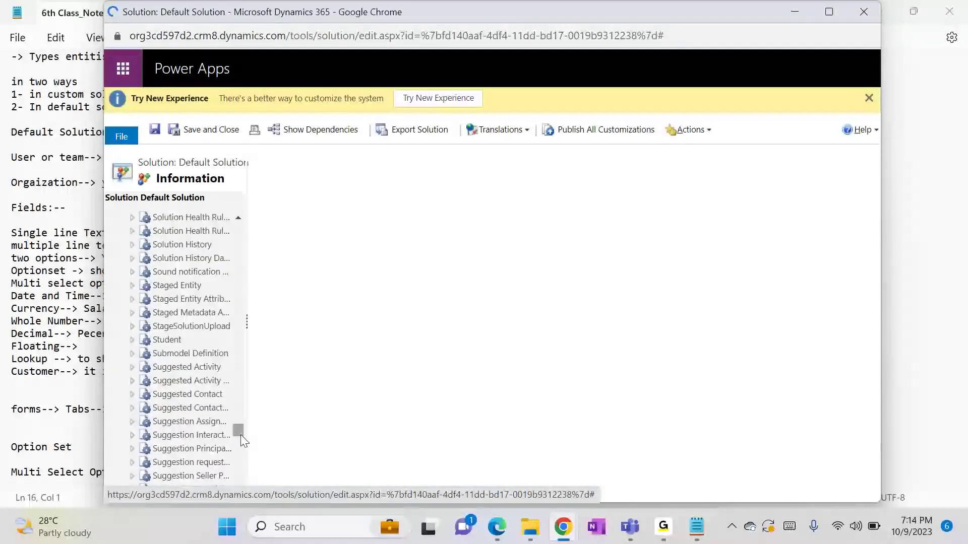
{"action": "left_click", "coordinate": [134, 343]}
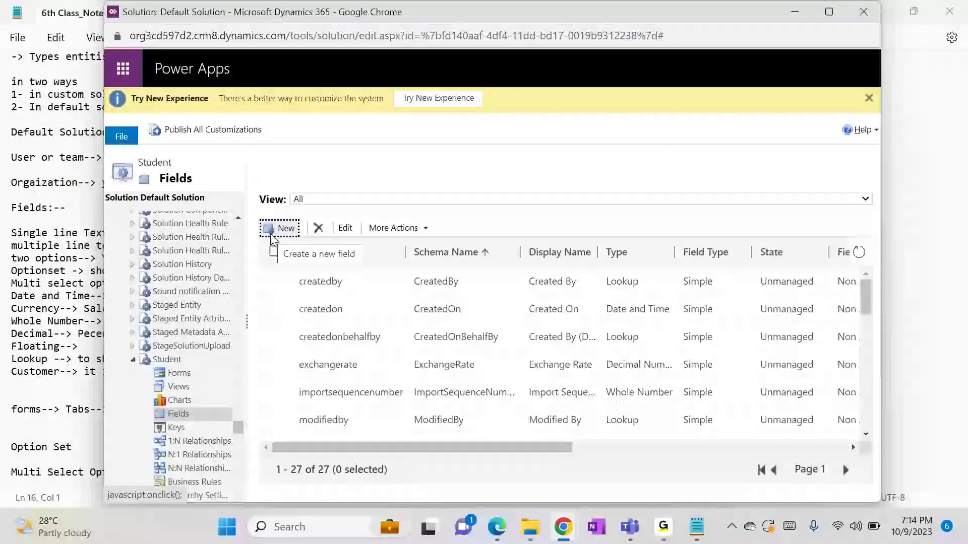
Create a Student field with display name 'Branch Preferred' and data type MultiSelect Option Set
{"action": "left_click", "coordinate": [270, 234]}
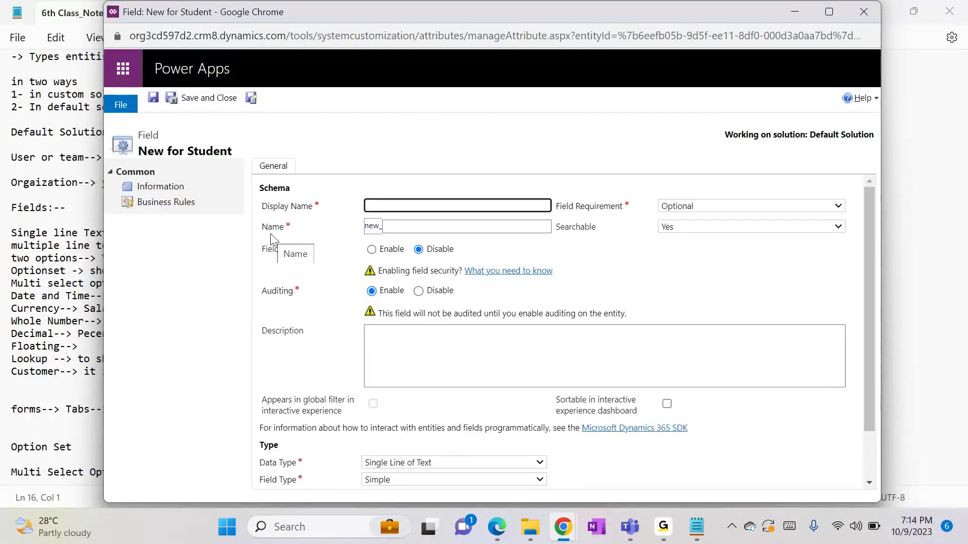
{"action": "left_click", "coordinate": [401, 205]}
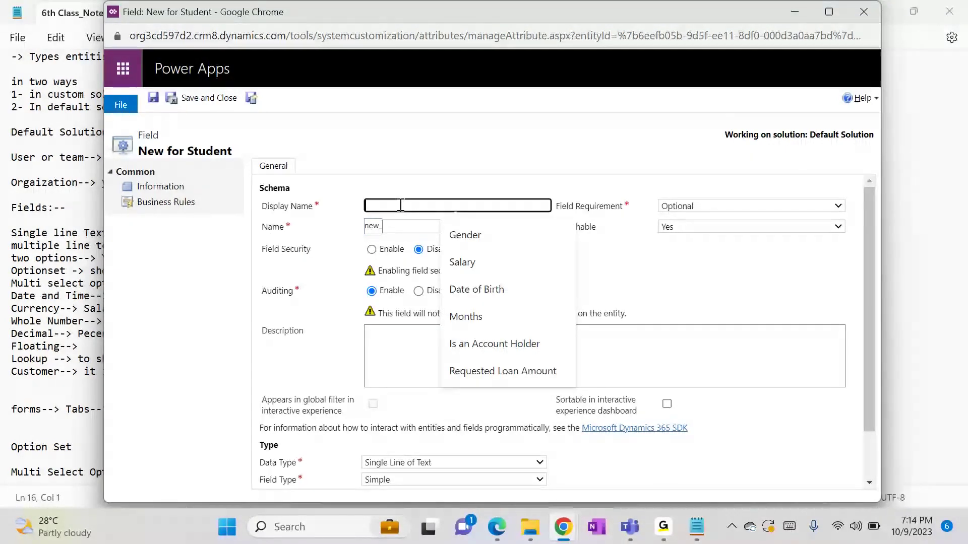
{"action": "type", "text": "Branch"}
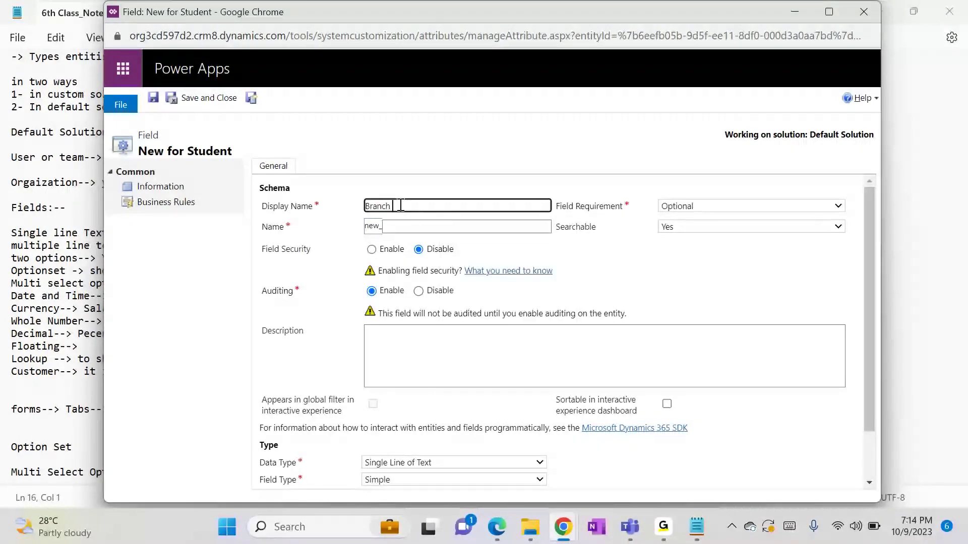
{"action": "type", "text": " Preferred"}
{"action": "left_click", "coordinate": [458, 182]}
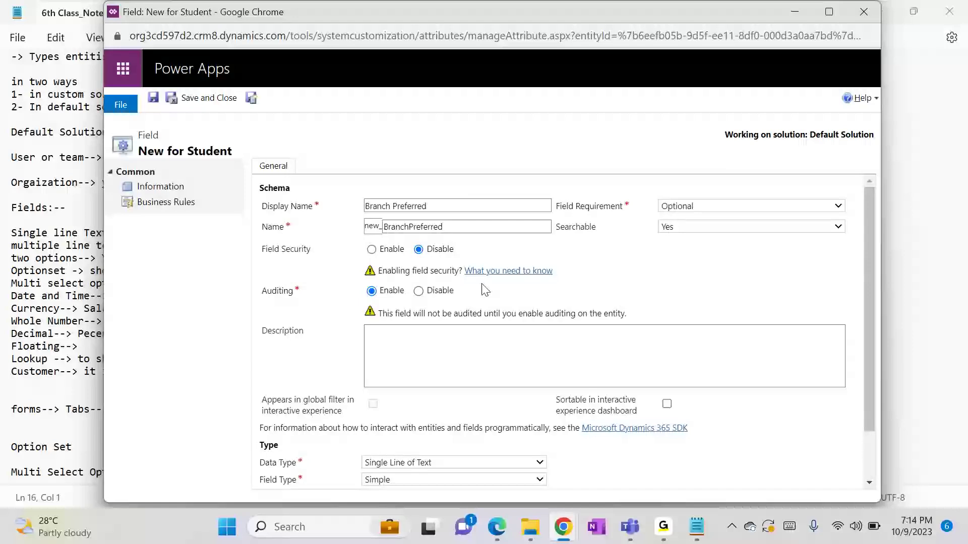
{"action": "left_click", "coordinate": [397, 463]}
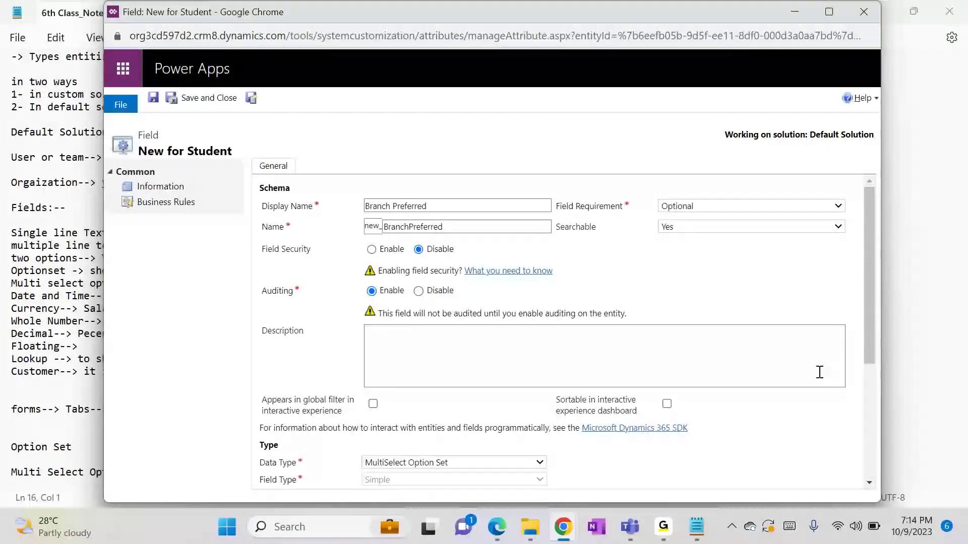
Add the options CSE, EEE and ECE to the Branch Preferred field
{"action": "left_click", "coordinate": [869, 392]}
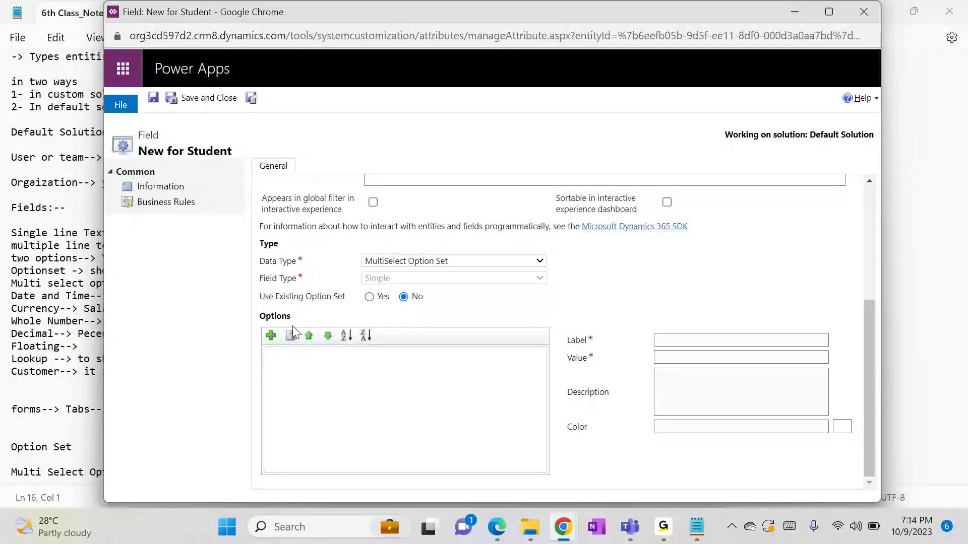
{"action": "left_click", "coordinate": [270, 336]}
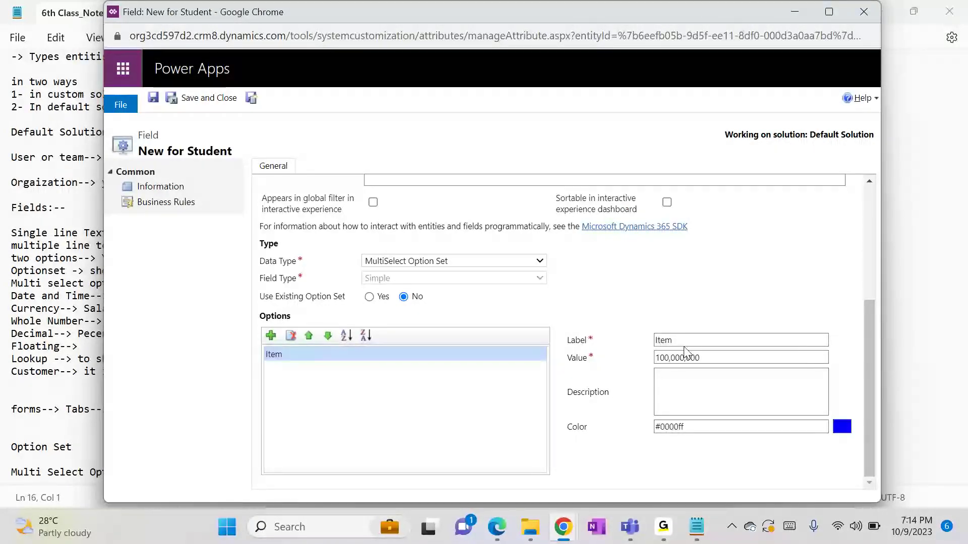
{"action": "double_click", "coordinate": [665, 341]}
{"action": "type", "text": "CSE"}
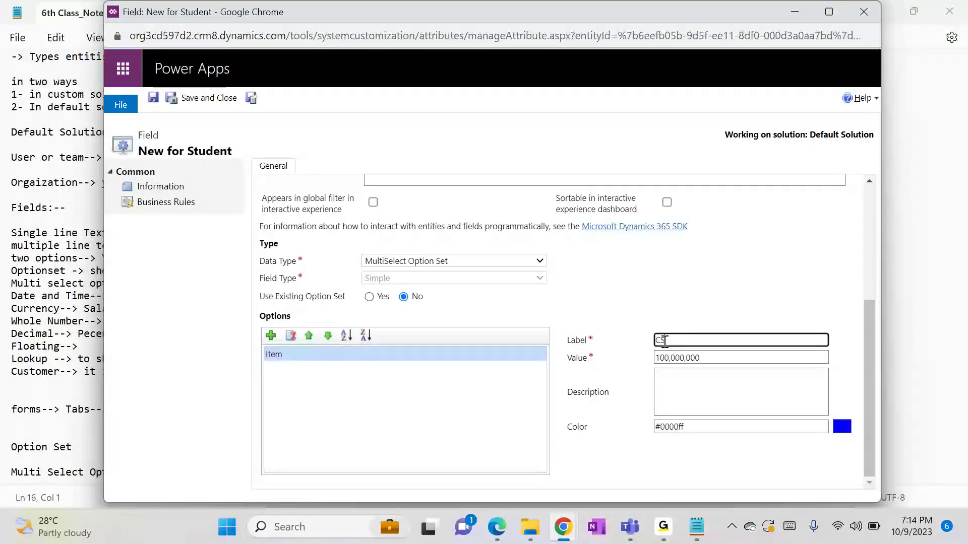
{"action": "left_click", "coordinate": [271, 336]}
{"action": "double_click", "coordinate": [680, 339]}
{"action": "type", "text": "EEE"}
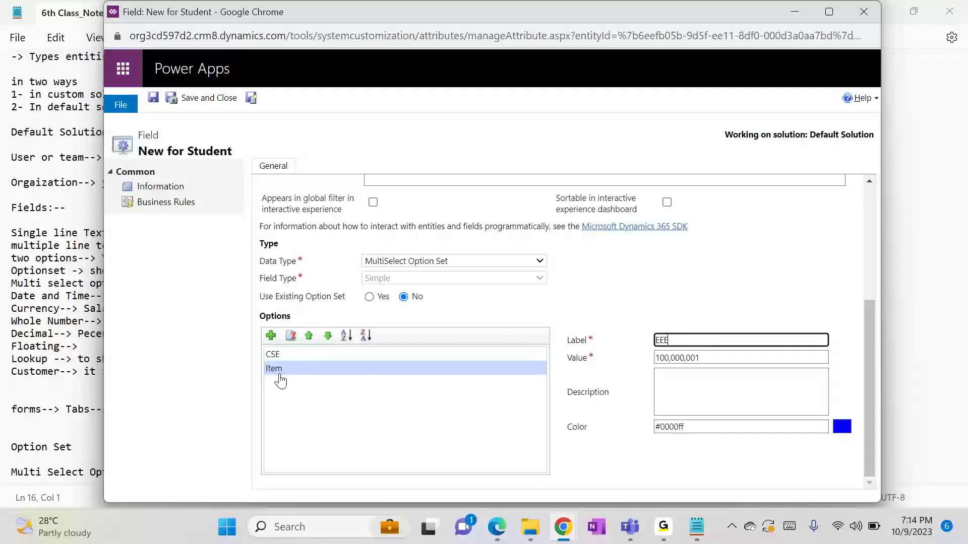
{"action": "left_click", "coordinate": [271, 337]}
{"action": "double_click", "coordinate": [668, 341]}
{"action": "type", "text": "ECE"}
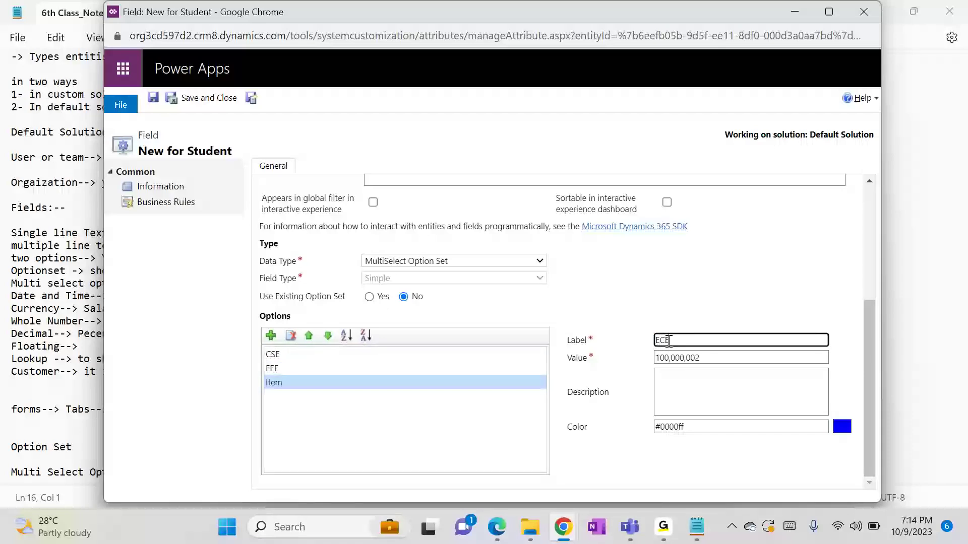
Add the remaining options CIVIL and Mechanical to the list
{"action": "left_click", "coordinate": [271, 336]}
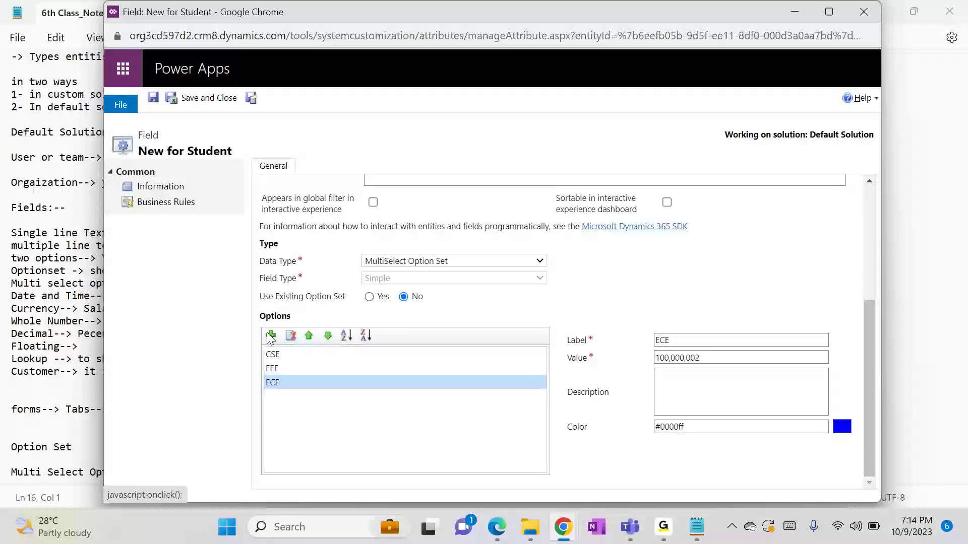
{"action": "double_click", "coordinate": [664, 340]}
{"action": "type", "text": "CIVIL"}
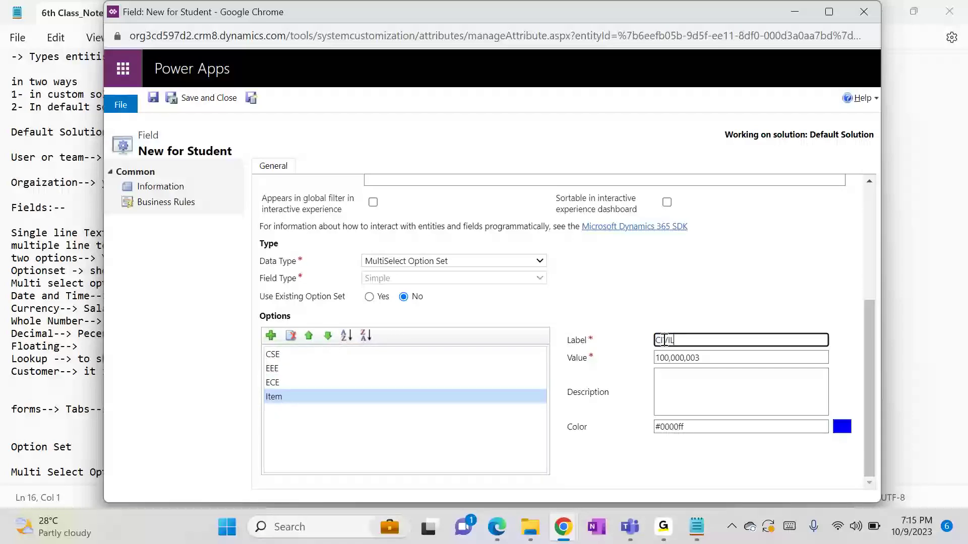
{"action": "left_click", "coordinate": [691, 312]}
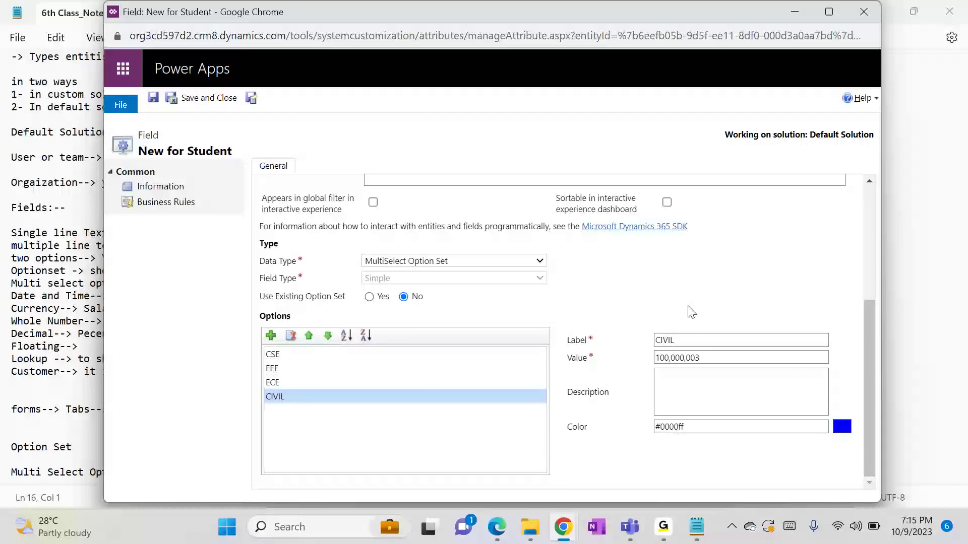
{"action": "left_click", "coordinate": [272, 336]}
{"action": "double_click", "coordinate": [660, 340]}
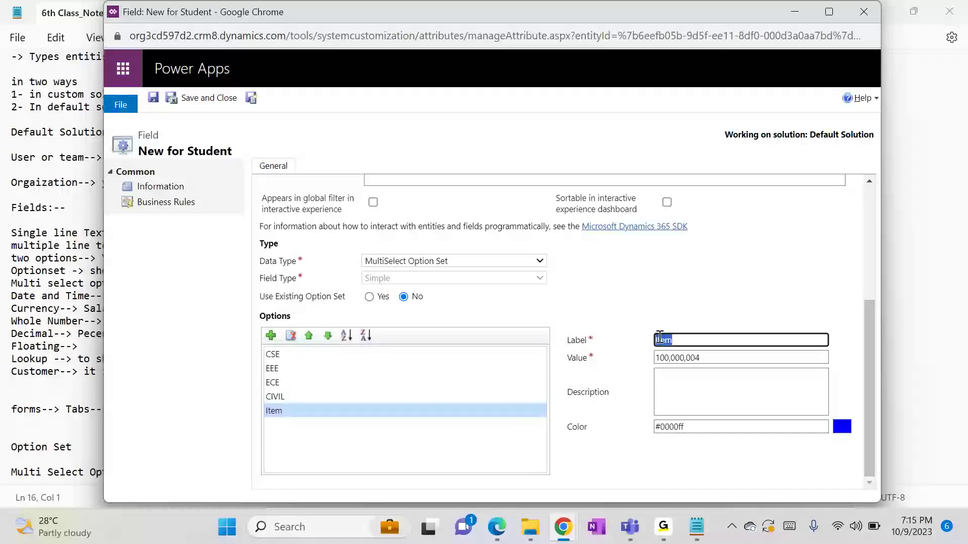
{"action": "type", "text": "Mechanical"}
{"action": "left_click", "coordinate": [799, 289]}
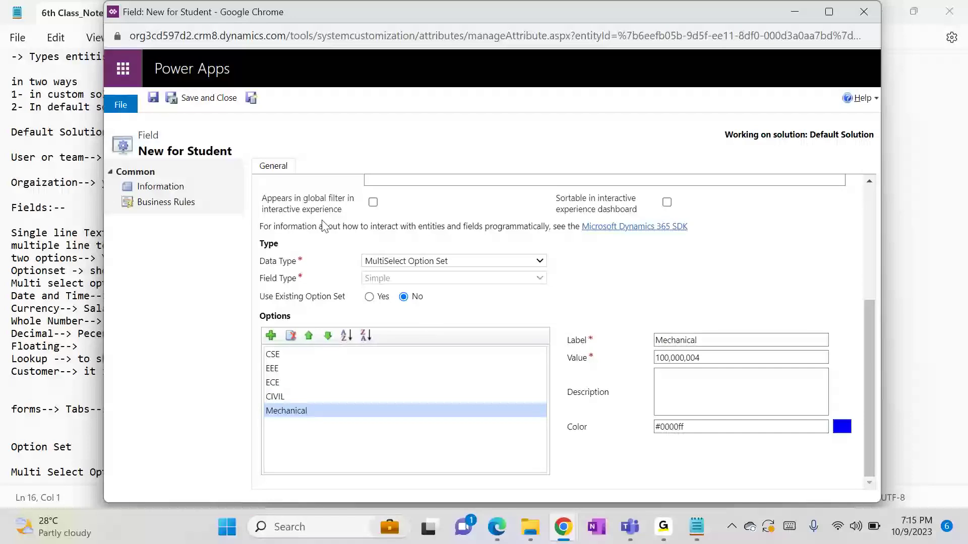
Save and close the Branch Preferred field, then show the Student entity's Forms list
{"action": "left_click", "coordinate": [219, 105]}
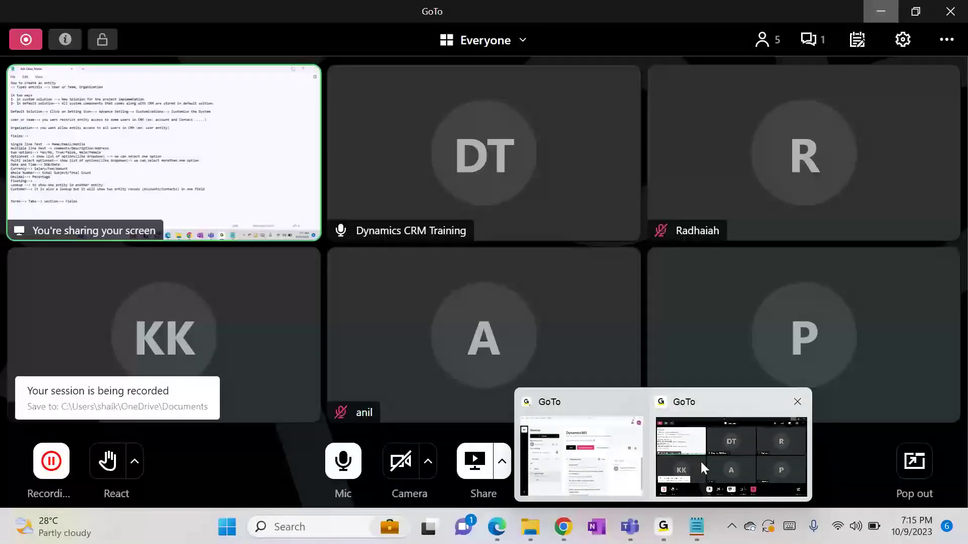
{"action": "left_click", "coordinate": [700, 460]}
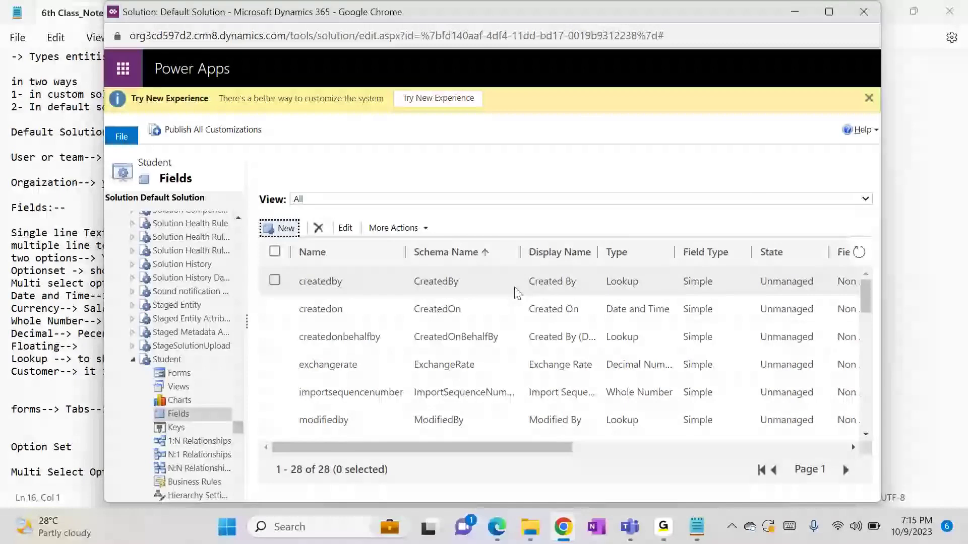
{"action": "left_click", "coordinate": [193, 378]}
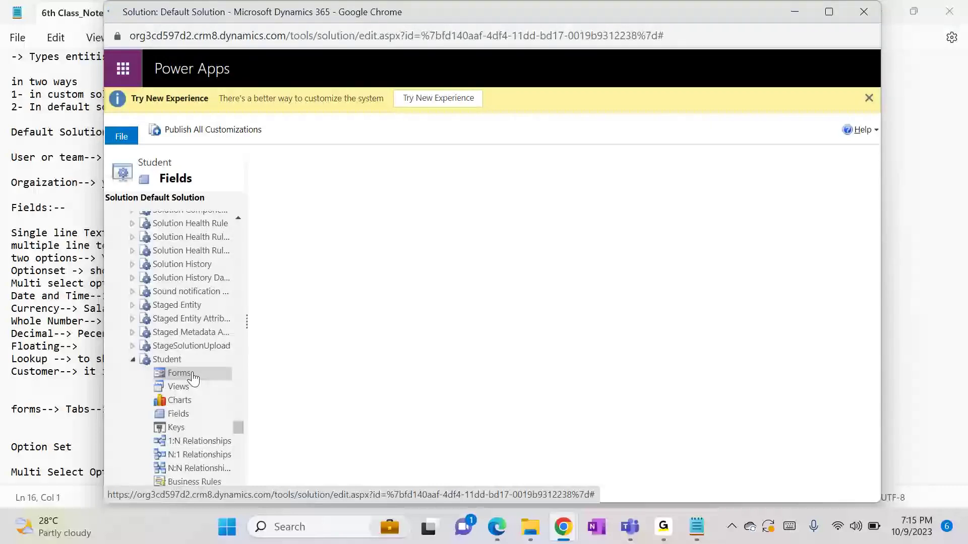
Place Branch Preferred beside Course on the Student Information form and publish it
{"action": "left_click", "coordinate": [333, 308]}
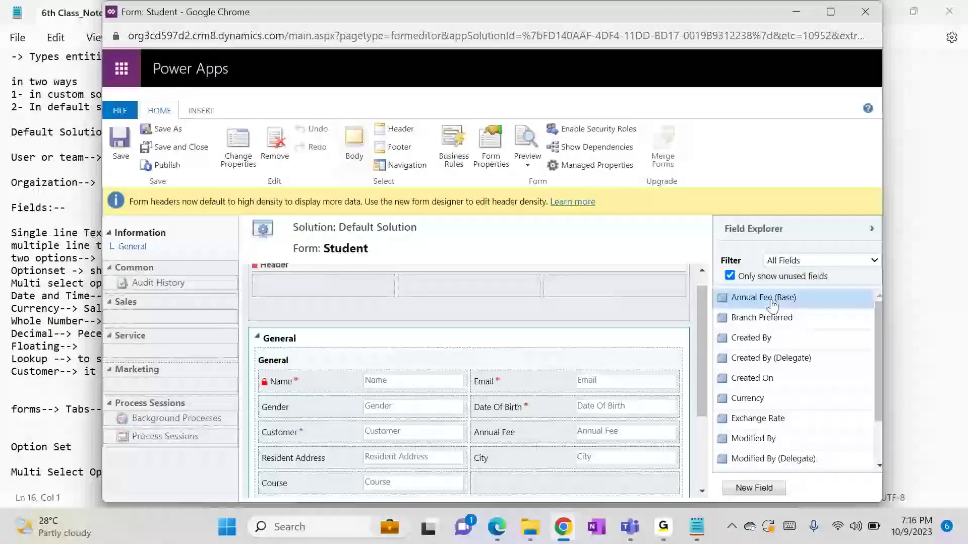
{"action": "left_click_drag", "start_coordinate": [881, 391], "coordinate": [883, 434]}
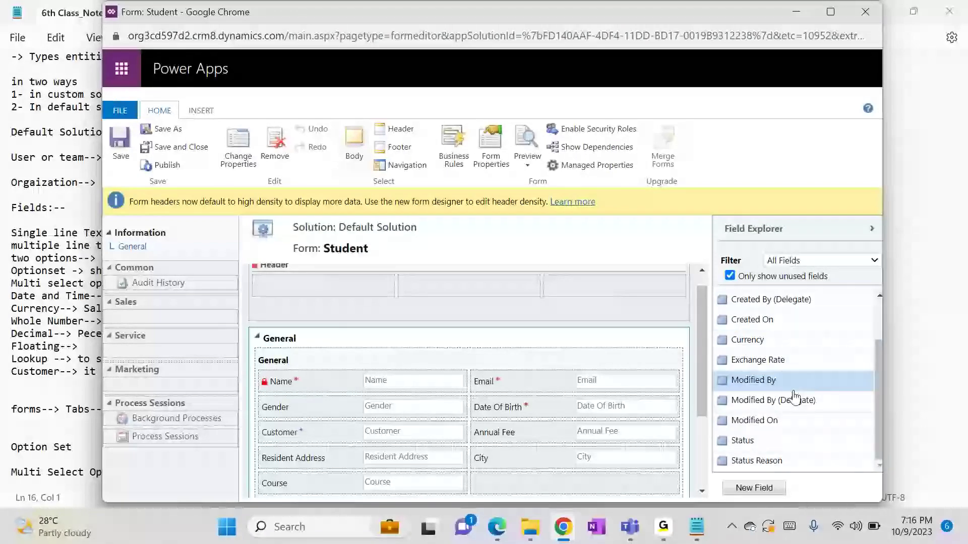
{"action": "scroll", "coordinate": [879, 316], "scroll_direction": "up", "scroll_amount": 3}
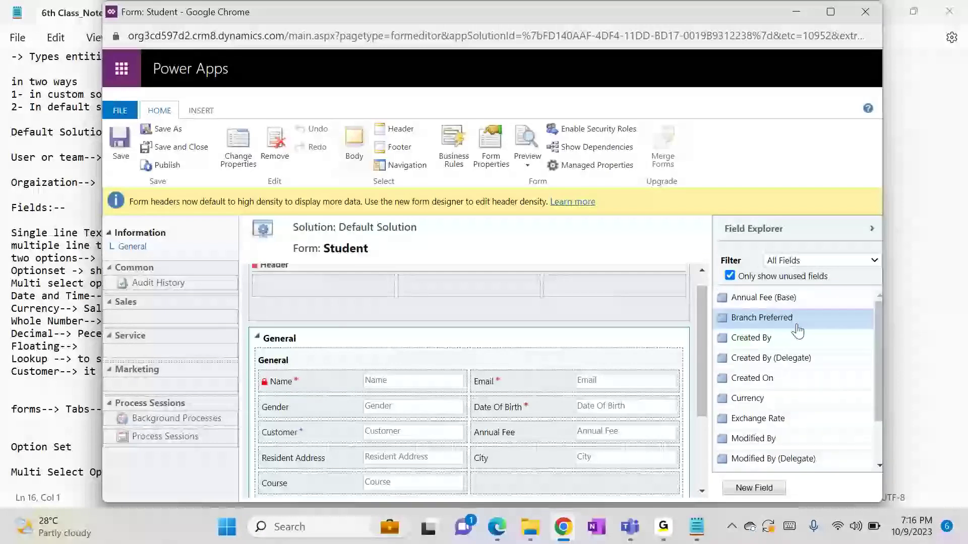
{"action": "left_click_drag", "start_coordinate": [797, 331], "coordinate": [597, 375]}
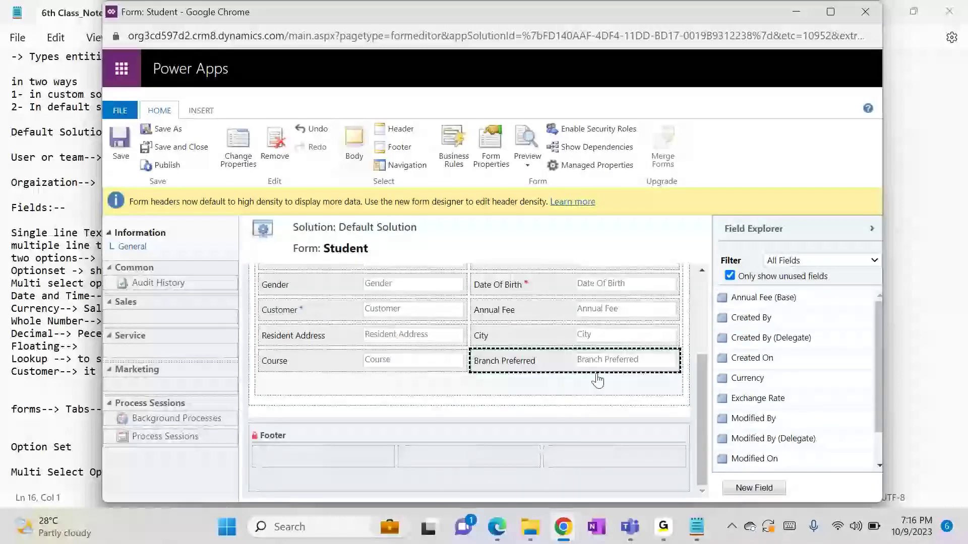
{"action": "left_click", "coordinate": [161, 167]}
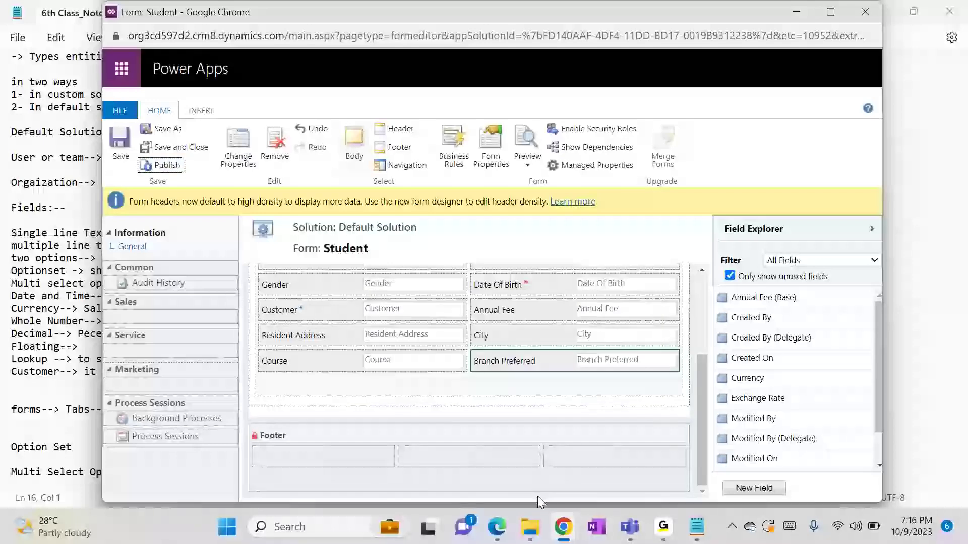
Start a fresh new Student record, discarding the unsaved changes on the old one
{"action": "mouse_move", "coordinate": [567, 527]}
{"action": "left_click", "coordinate": [409, 454]}
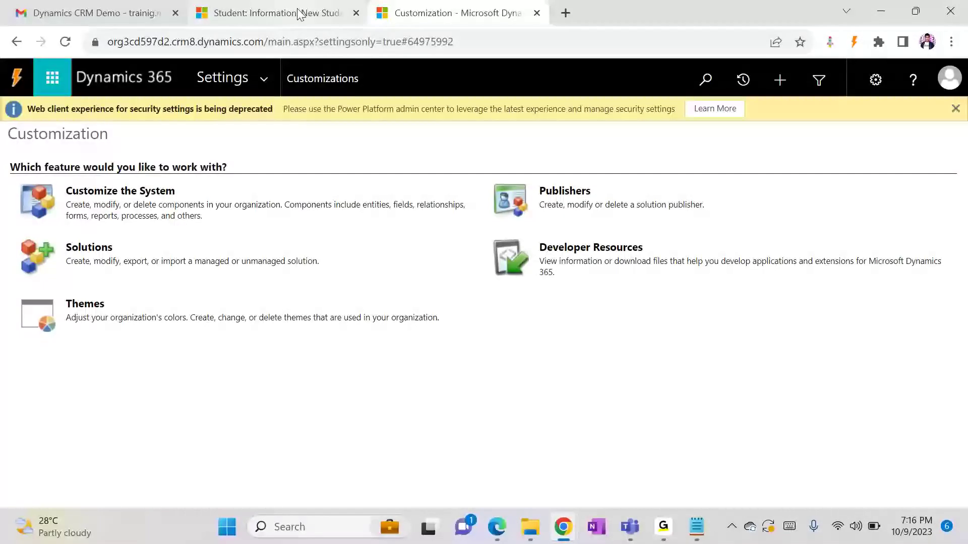
{"action": "left_click", "coordinate": [297, 14]}
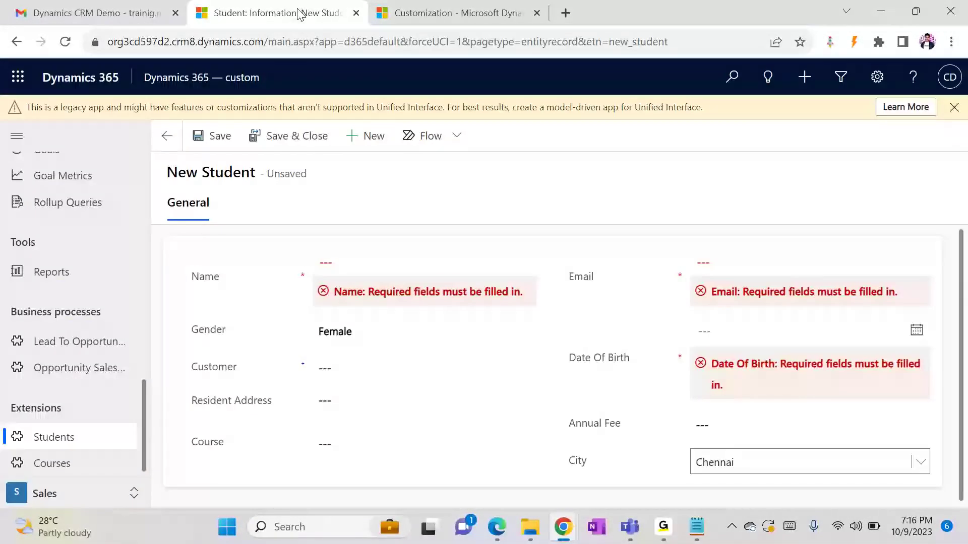
{"action": "left_click", "coordinate": [367, 139]}
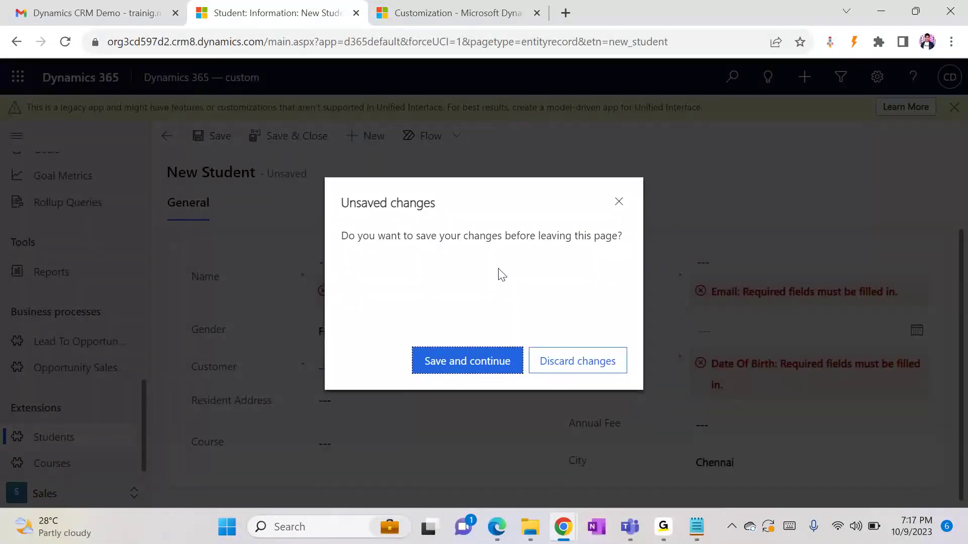
{"action": "left_click", "coordinate": [590, 360]}
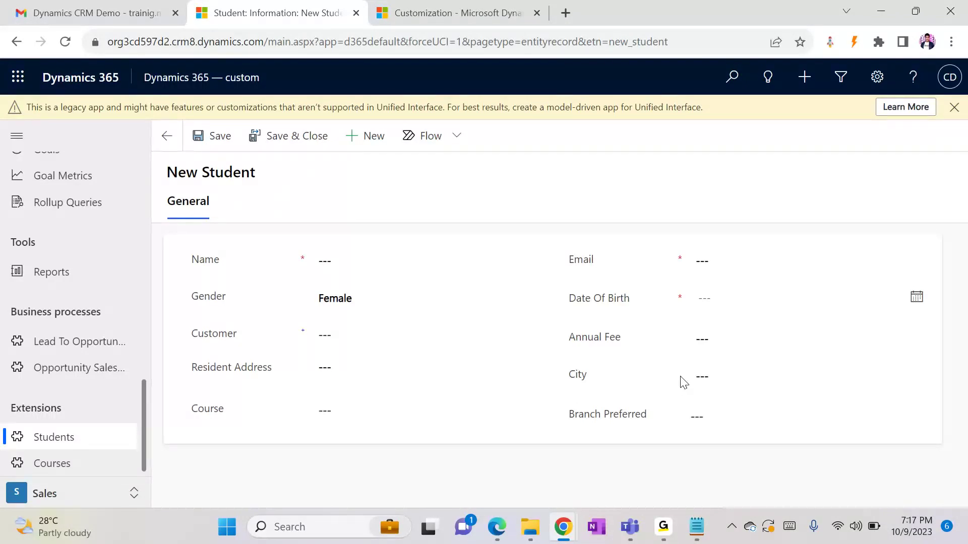
Set the new student's City to Bangalore
{"action": "left_click", "coordinate": [702, 378]}
{"action": "left_click", "coordinate": [718, 410]}
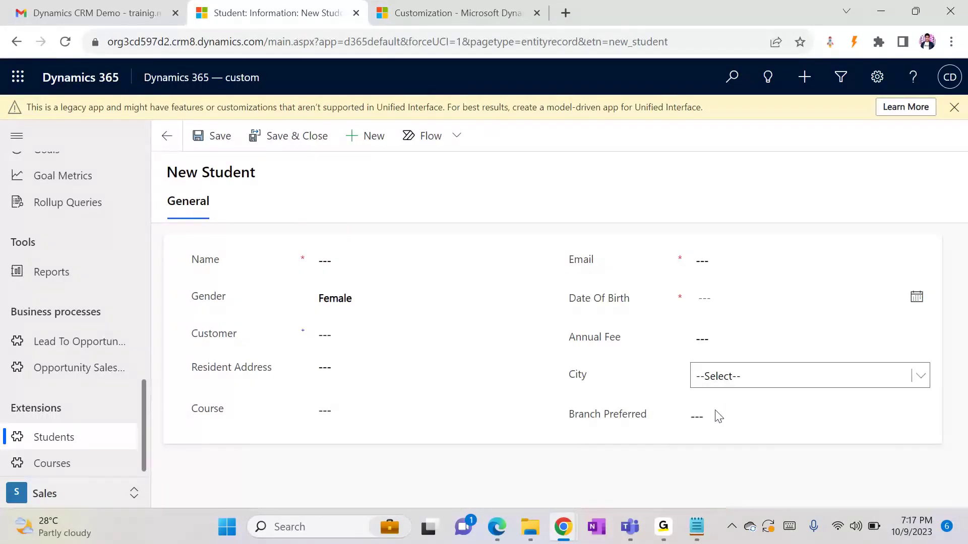
{"action": "left_click", "coordinate": [759, 388]}
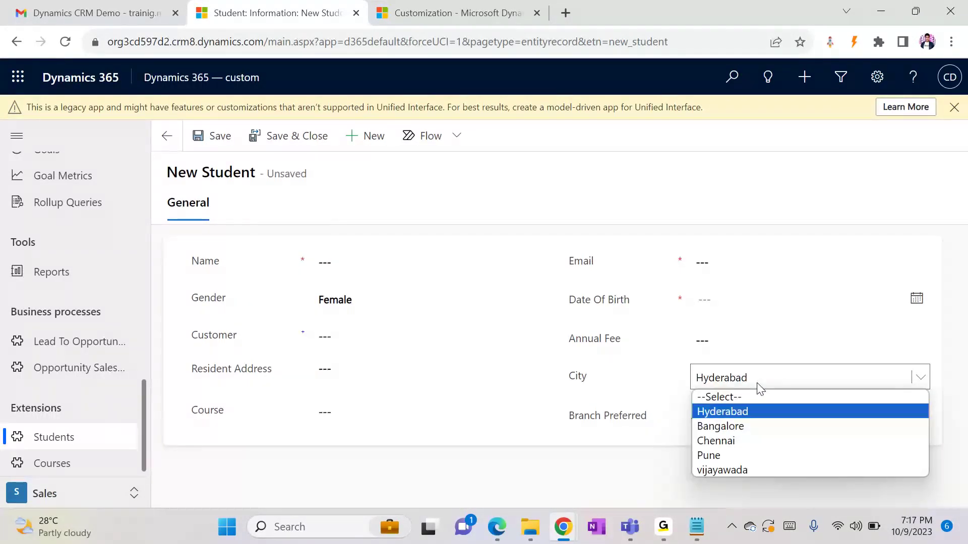
{"action": "left_click", "coordinate": [720, 426]}
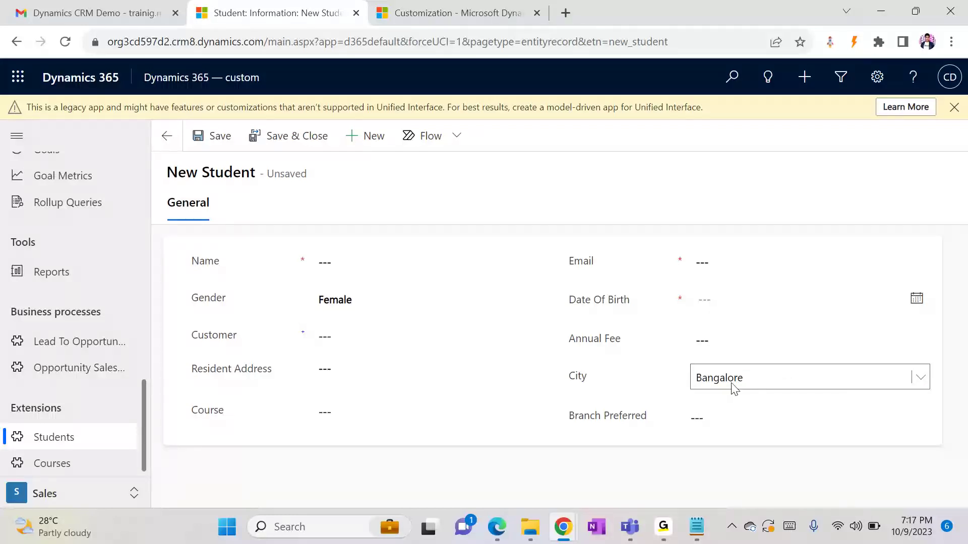
Adjust the Branch Preferred ticks so only ECE, CIVIL and Mechanical remain selected
{"action": "left_click", "coordinate": [735, 416]}
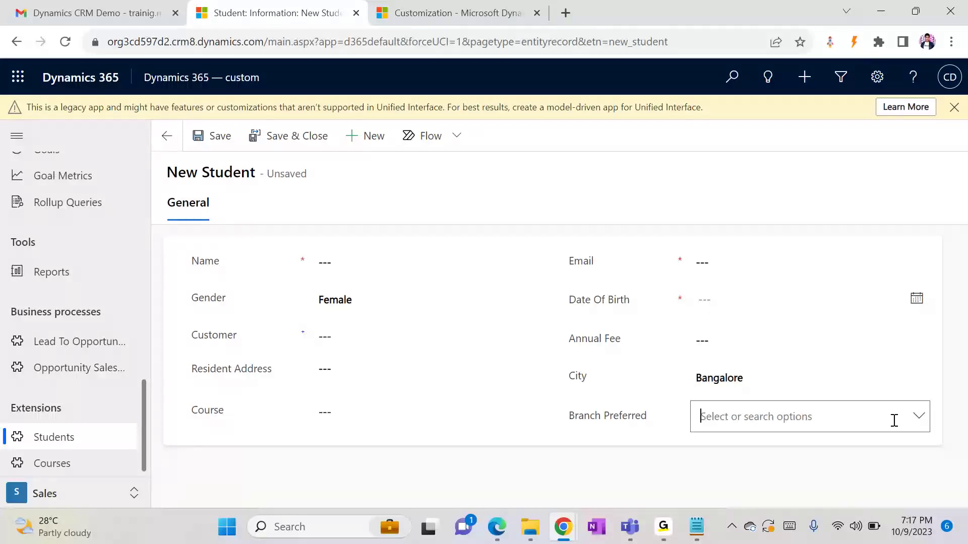
{"action": "left_click", "coordinate": [910, 422]}
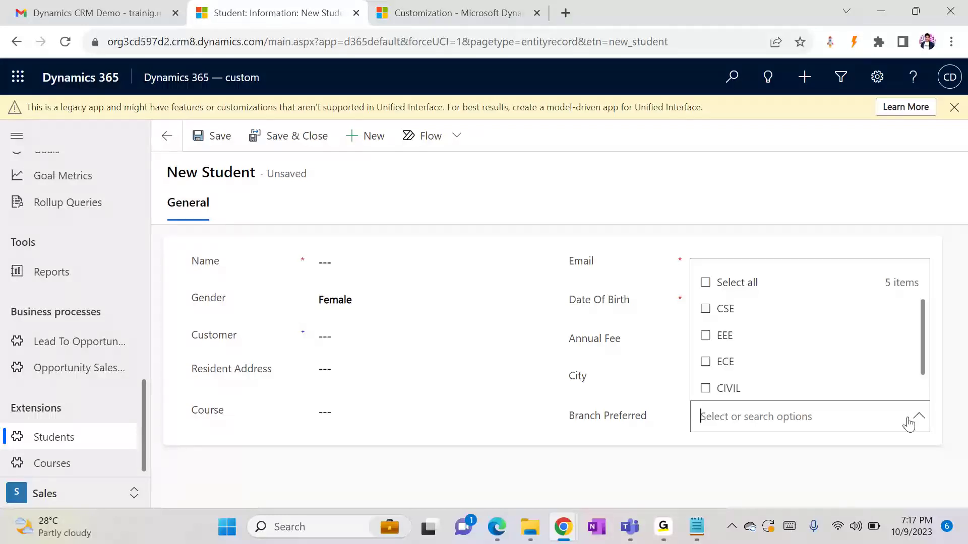
{"action": "left_click", "coordinate": [705, 308]}
{"action": "left_click", "coordinate": [706, 371]}
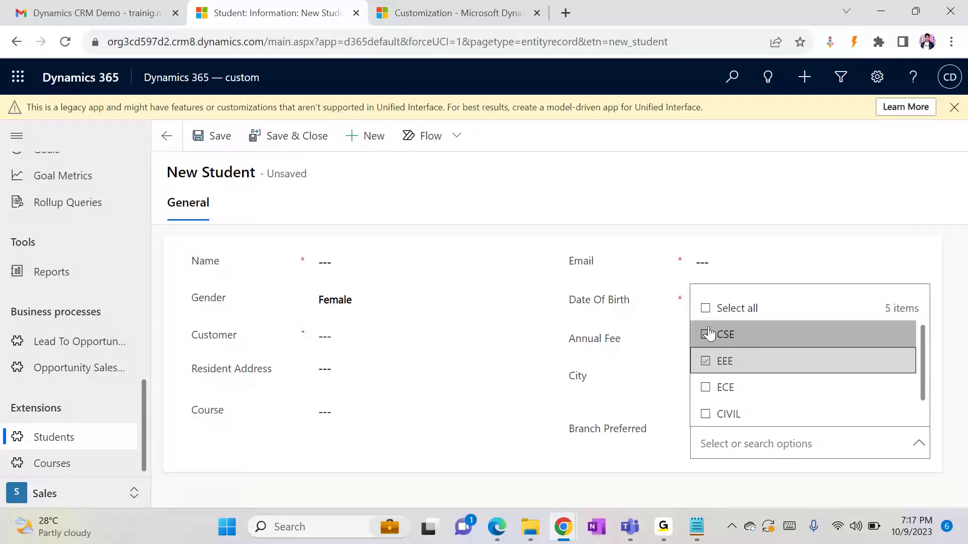
{"action": "left_click", "coordinate": [706, 309]}
{"action": "left_click", "coordinate": [705, 335]}
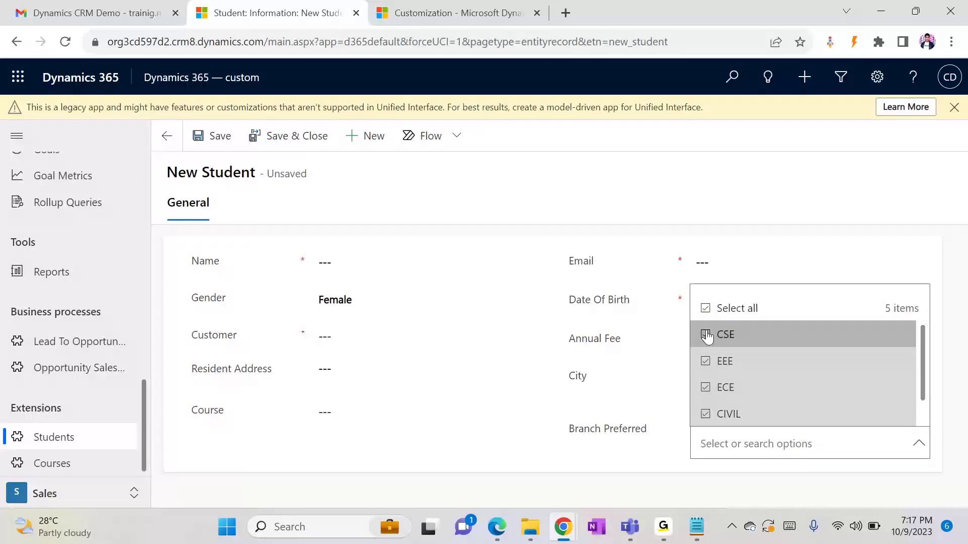
{"action": "left_click", "coordinate": [708, 362]}
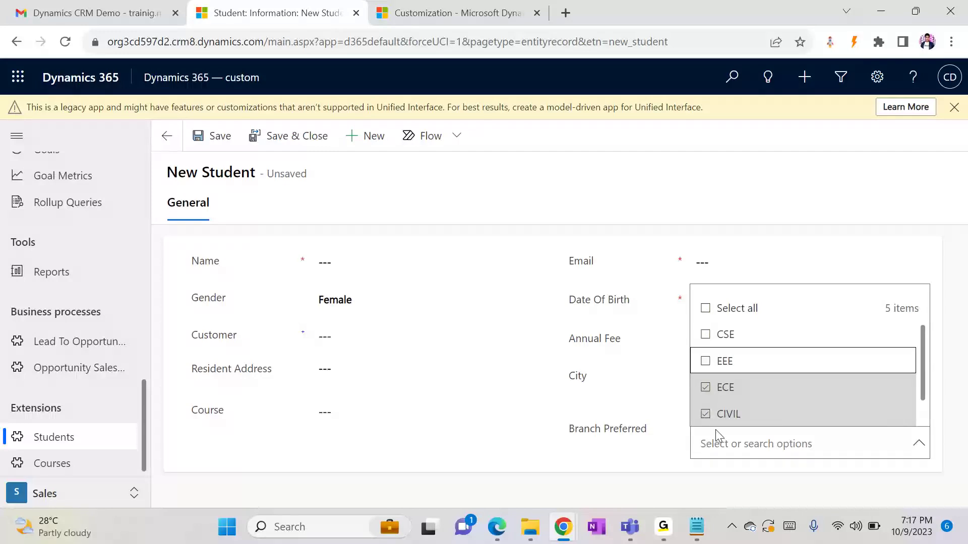
{"action": "left_click", "coordinate": [654, 477]}
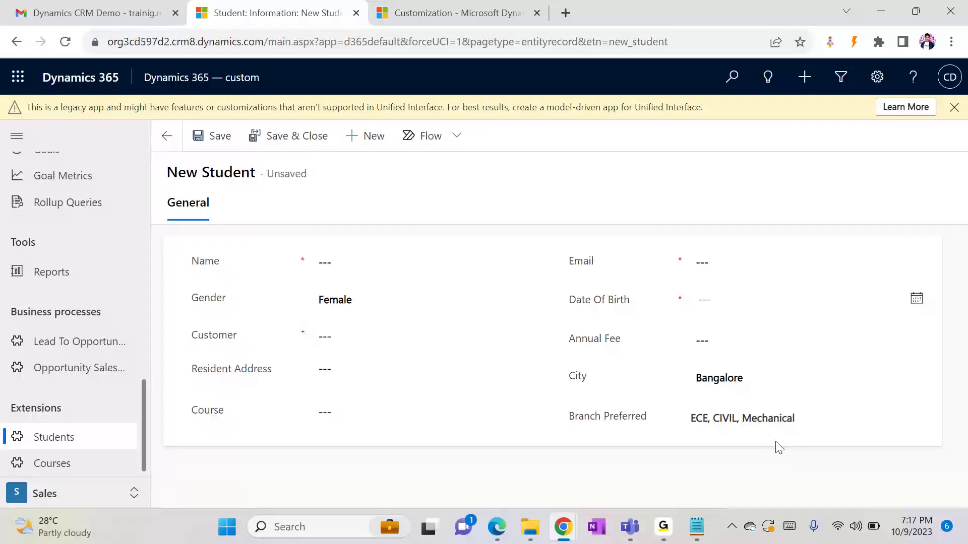
{"action": "mouse_move", "coordinate": [699, 516]}
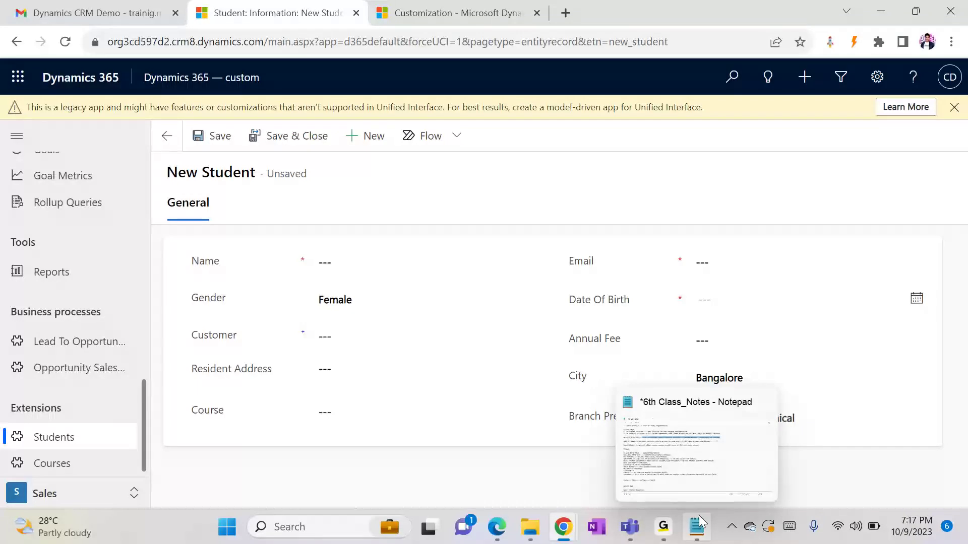
At the end of the class notes, add a new 'Forms-->' heading line
{"action": "left_click", "coordinate": [679, 451]}
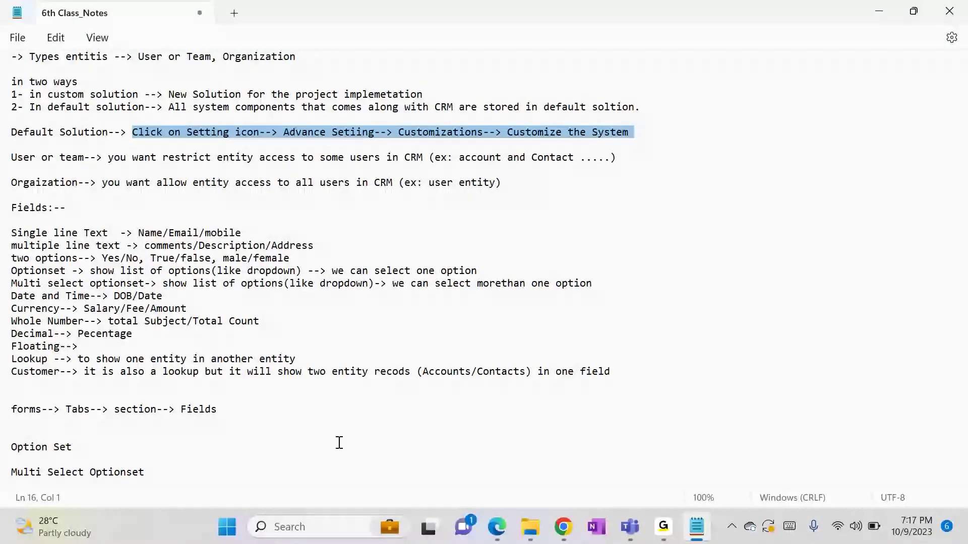
{"action": "left_click", "coordinate": [231, 461]}
{"action": "left_click", "coordinate": [217, 477]}
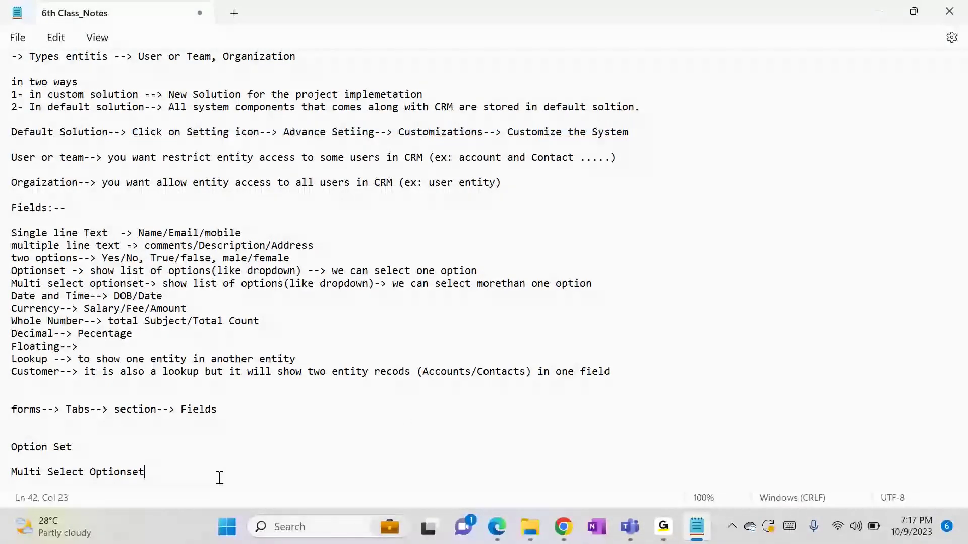
{"action": "key", "text": "Return"}
{"action": "key", "text": "Return"}
{"action": "key", "text": "Return"}
{"action": "key", "text": "Return"}
{"action": "key", "text": "Return"}
{"action": "key", "text": "Return"}
{"action": "key", "text": "Return"}
{"action": "key", "text": "Return"}
{"action": "key", "text": "Return"}
{"action": "key", "text": "Return"}
{"action": "key", "text": "Return"}
{"action": "key", "text": "Return"}
{"action": "key", "text": "Return"}
{"action": "key", "text": "Return"}
{"action": "key", "text": "Return"}
{"action": "key", "text": "Return"}
{"action": "key", "text": "Return"}
{"action": "key", "text": "Up"}
{"action": "key", "text": "Up"}
{"action": "key", "text": "Up"}
{"action": "key", "text": "Up"}
{"action": "key", "text": "Up"}
{"action": "key", "text": "Up"}
{"action": "key", "text": "Up"}
{"action": "key", "text": "Up"}
{"action": "key", "text": "Up"}
{"action": "key", "text": "Up"}
{"action": "key", "text": "Up"}
{"action": "key", "text": "Up"}
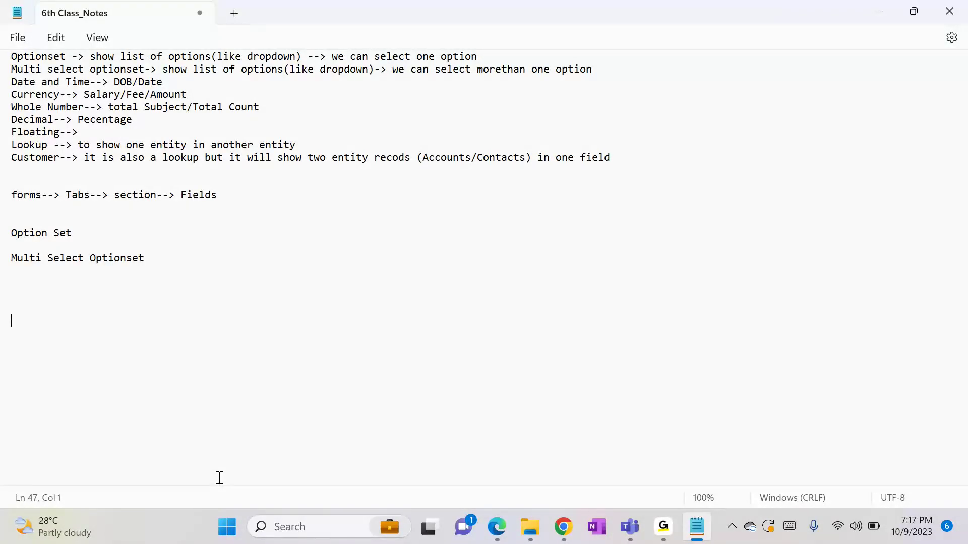
{"action": "type", "text": "Forms-->"}
{"action": "key", "text": "Return"}
Under it, note 4 parts: 1- Body, 2- Header, 3- Footer, 4- Navigation
{"action": "type", "text": "4 pa"}
{"action": "key", "text": "Return"}
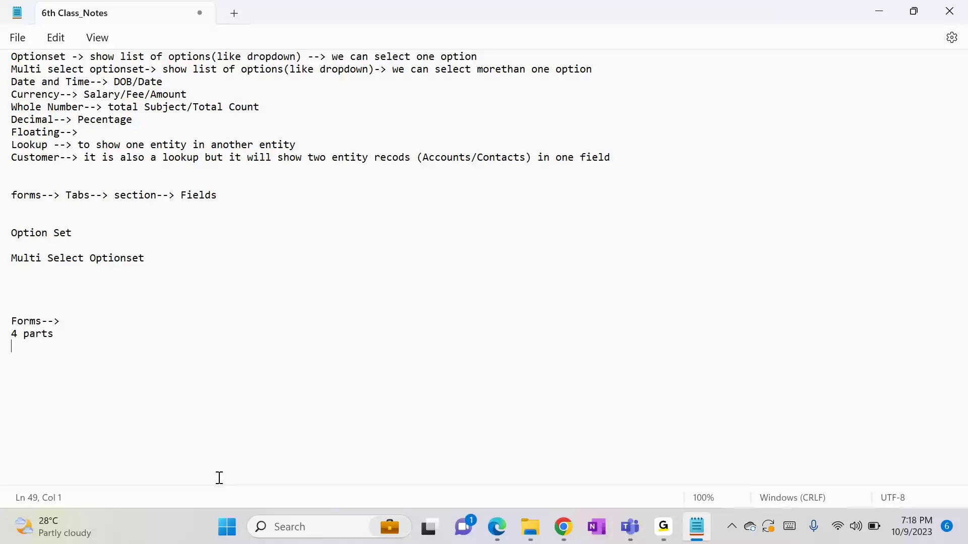
{"action": "type", "text": "1- Body"}
{"action": "key", "text": "Return"}
{"action": "type", "text": "2- Header"}
{"action": "key", "text": "Return"}
{"action": "type", "text": "3"}
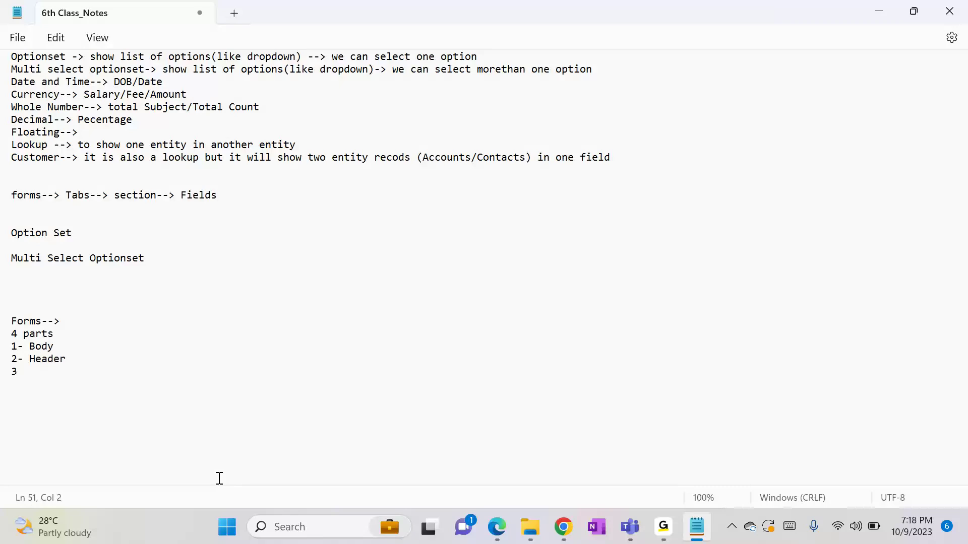
{"action": "type", "text": "- Footer"}
{"action": "key", "text": "Return"}
{"action": "type", "text": "4- Navigation"}
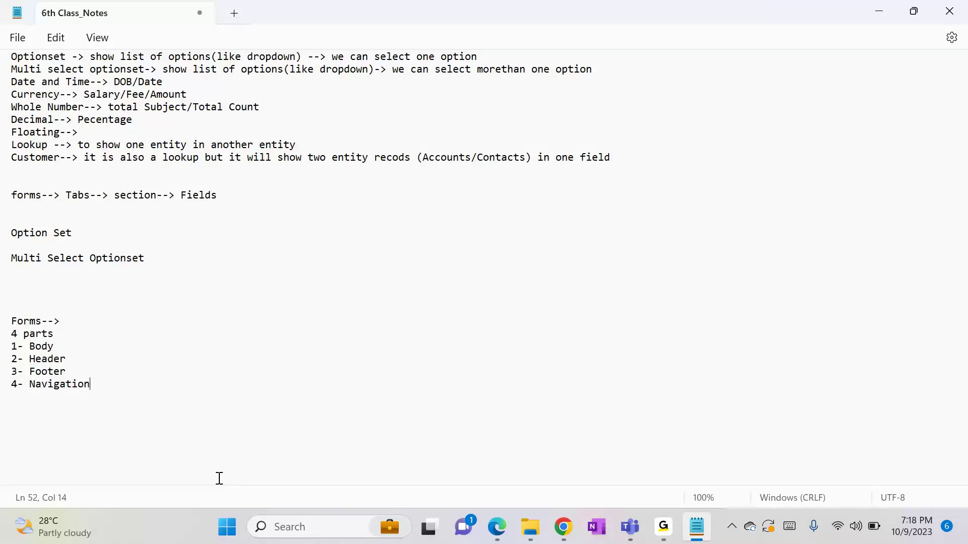
{"action": "left_click", "coordinate": [199, 424]}
{"action": "key", "text": "alt"}
Leave the new Student record for the Accounts list, discarding its unsaved changes
{"action": "mouse_move", "coordinate": [576, 517]}
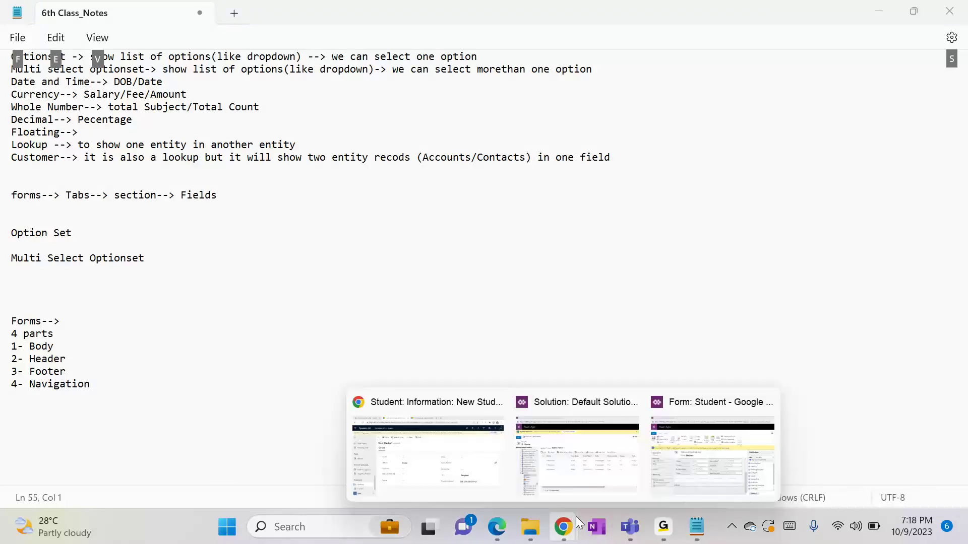
{"action": "left_click", "coordinate": [660, 468]}
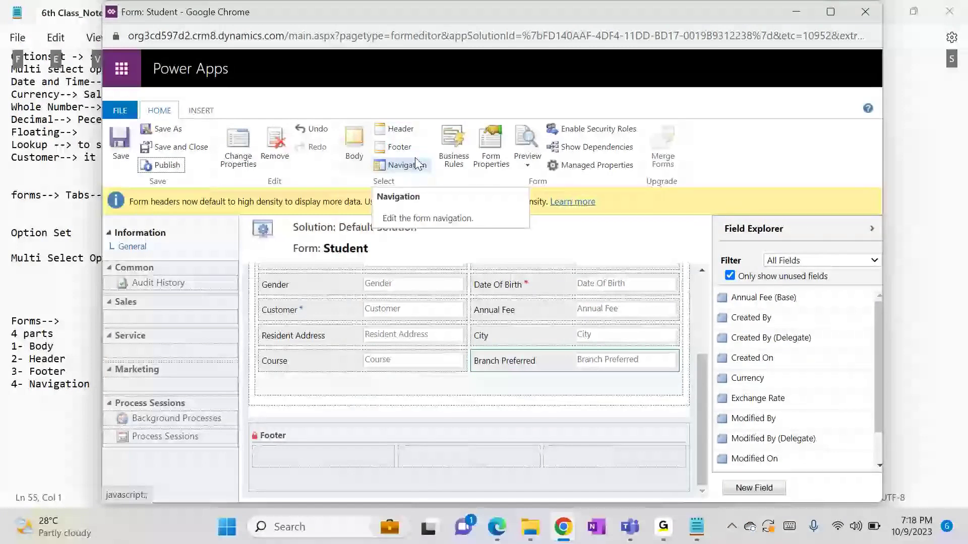
{"action": "mouse_move", "coordinate": [571, 536]}
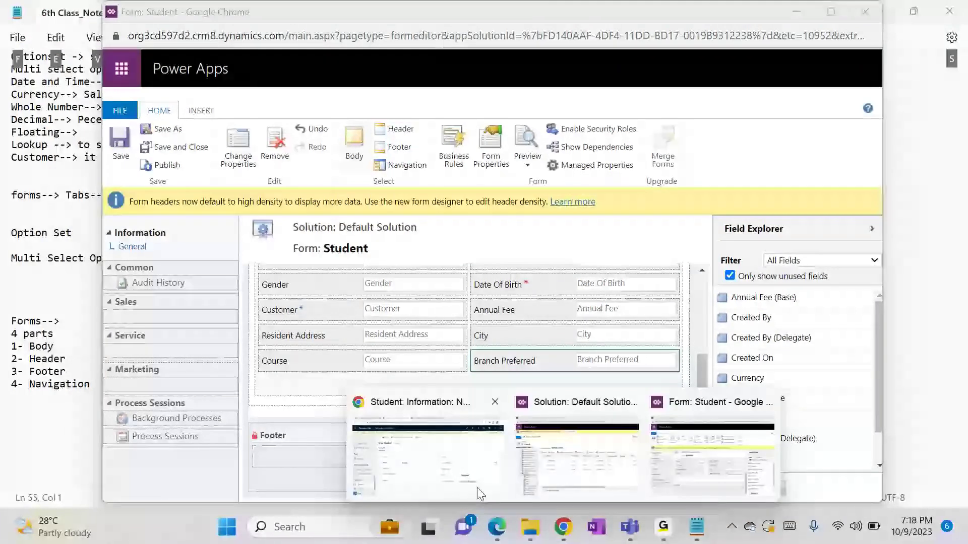
{"action": "left_click", "coordinate": [477, 488]}
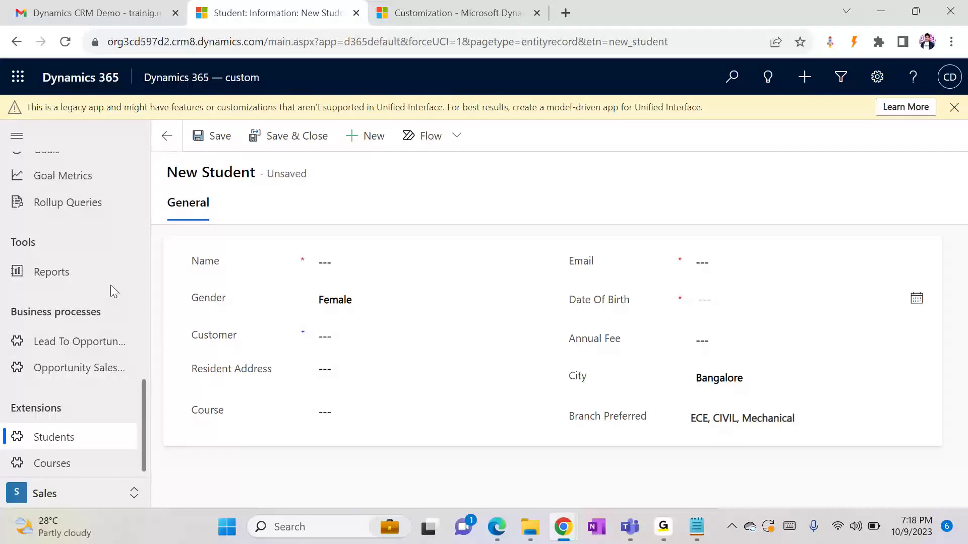
{"action": "scroll", "coordinate": [110, 285], "scroll_direction": "up", "scroll_amount": 5}
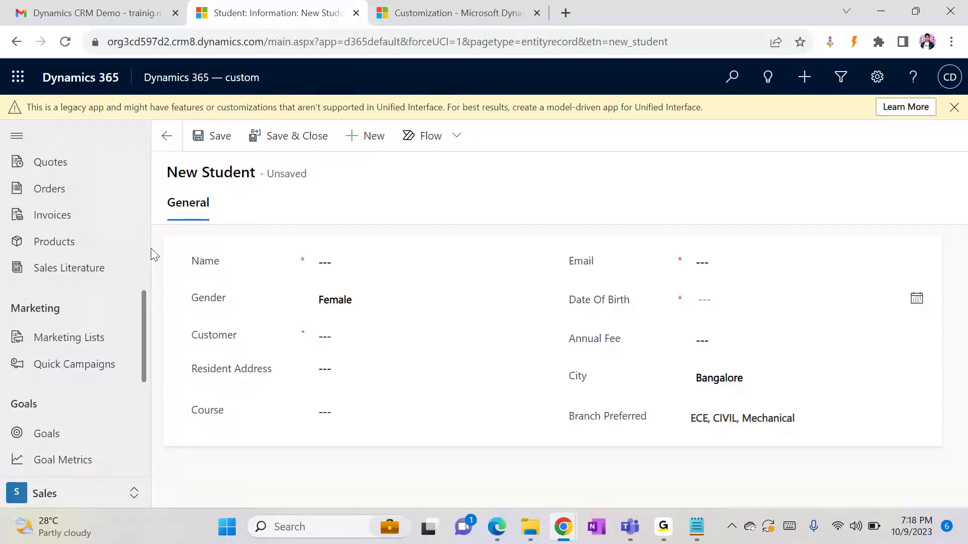
{"action": "scroll", "coordinate": [151, 254], "scroll_direction": "up", "scroll_amount": 5}
{"action": "left_click", "coordinate": [70, 236]}
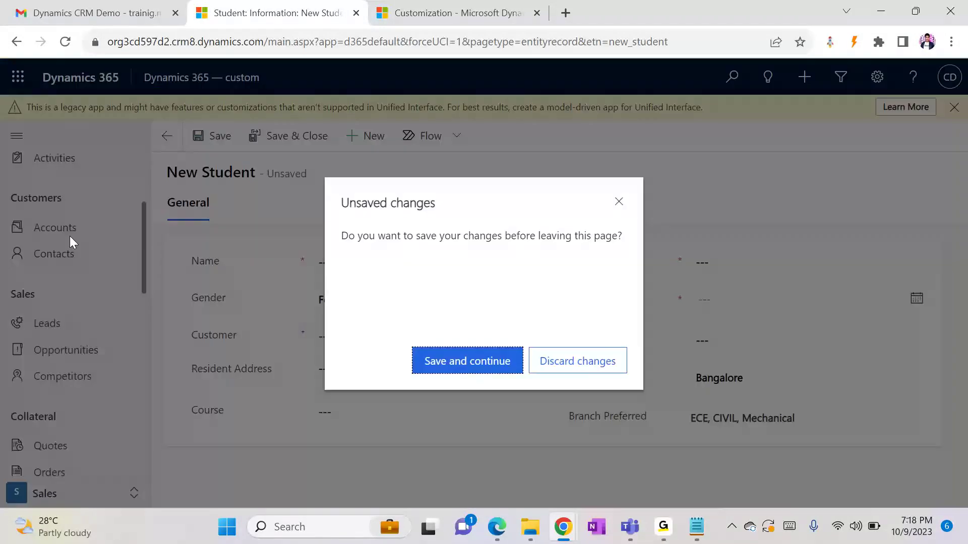
{"action": "left_click", "coordinate": [566, 367]}
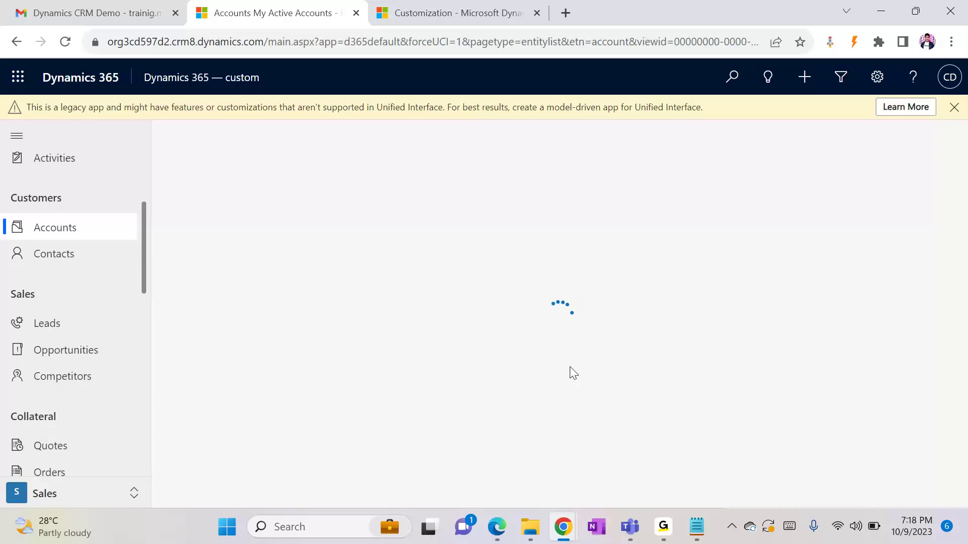
Open the A. Datum Corporation account, scroll through it and open its Related list
{"action": "left_click", "coordinate": [271, 244]}
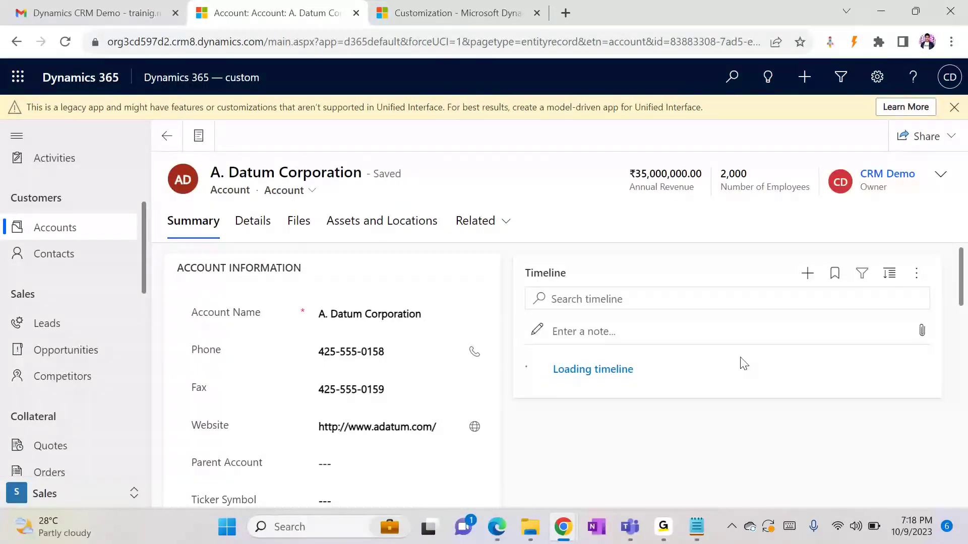
{"action": "left_click_drag", "start_coordinate": [628, 169], "coordinate": [778, 186]}
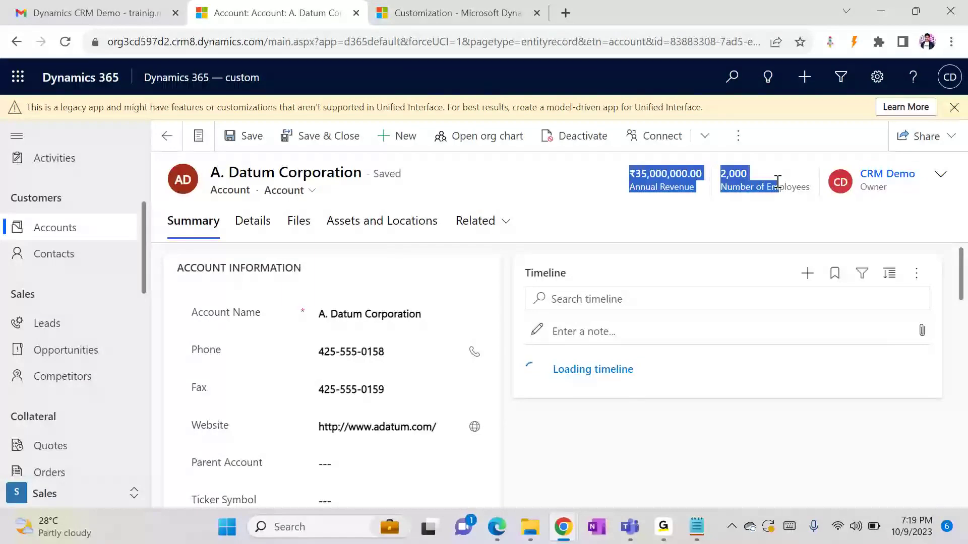
{"action": "left_click", "coordinate": [721, 184]}
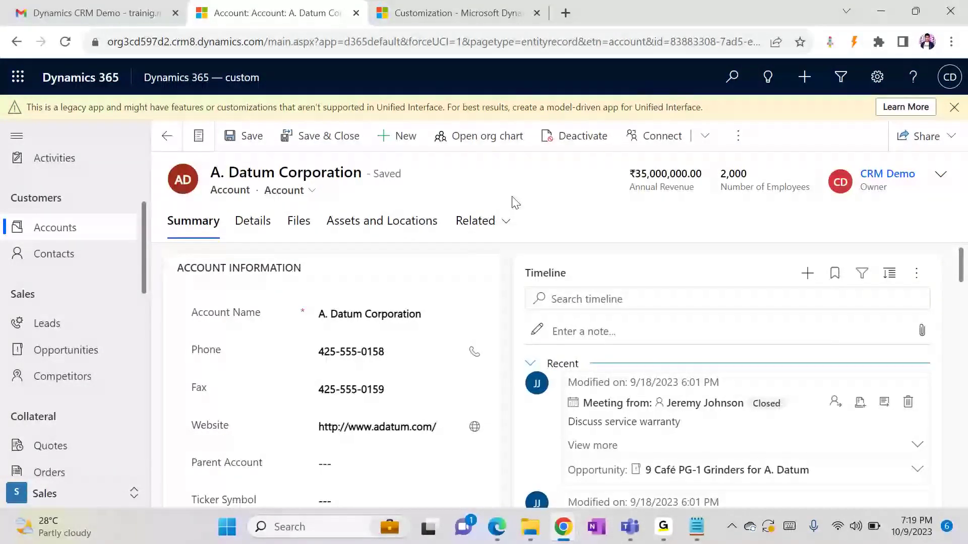
{"action": "left_click_drag", "start_coordinate": [962, 279], "coordinate": [961, 499]}
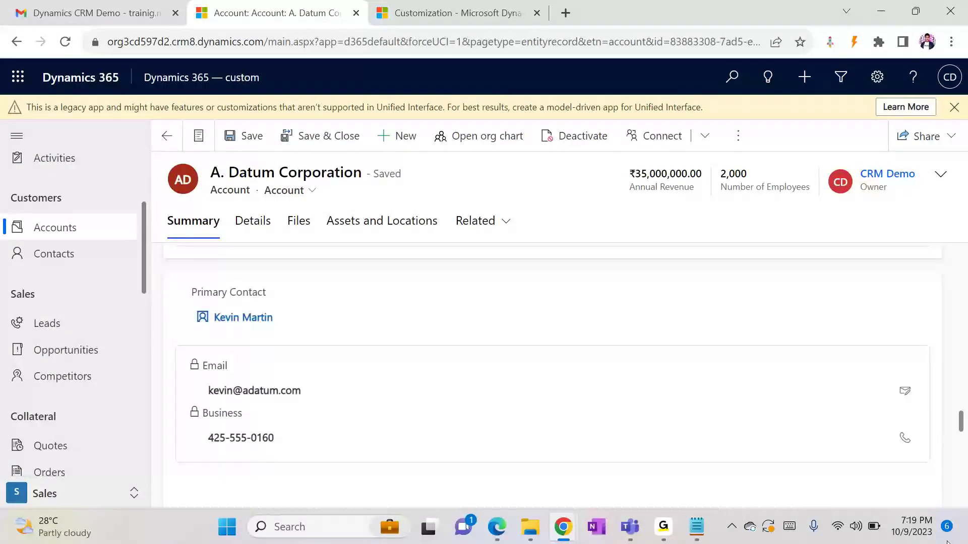
{"action": "left_click_drag", "start_coordinate": [962, 437], "coordinate": [964, 495]}
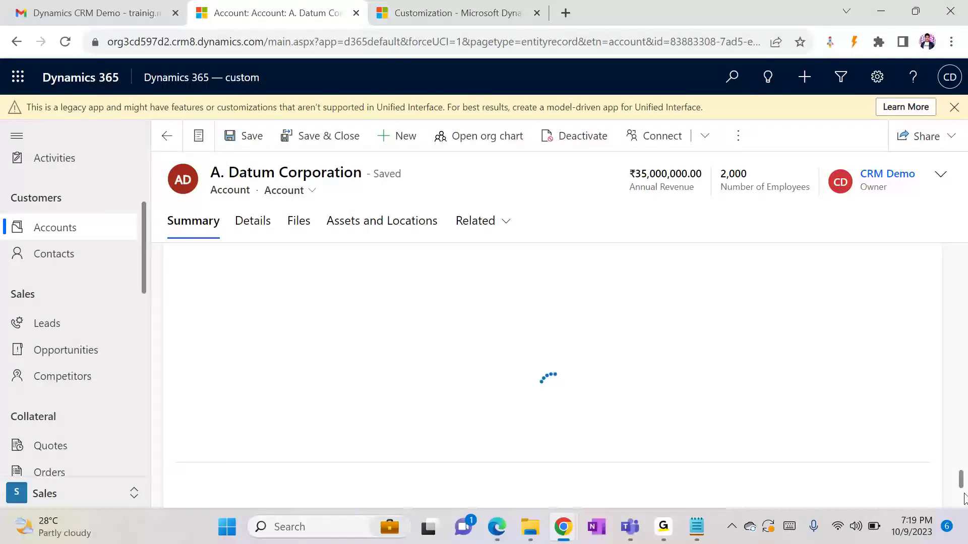
{"action": "left_click_drag", "start_coordinate": [964, 500], "coordinate": [963, 514]}
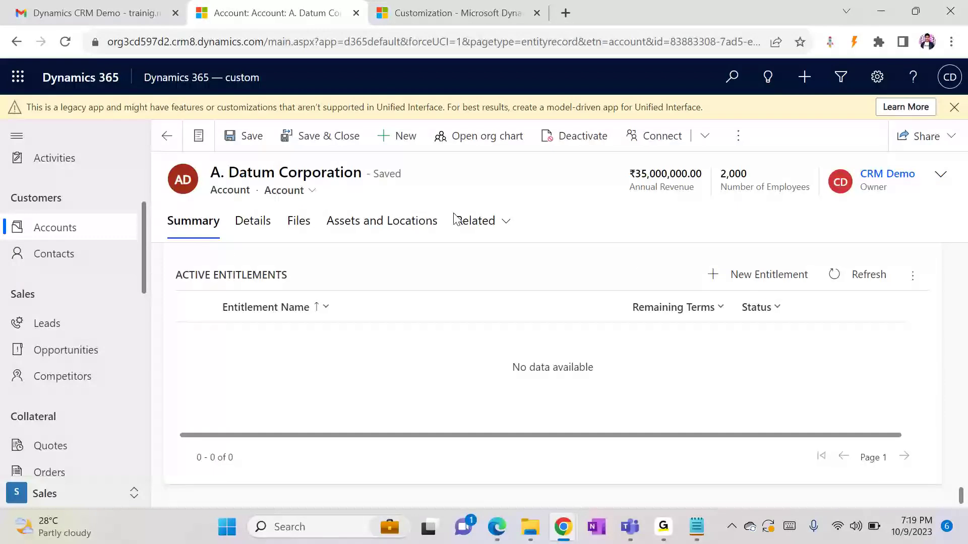
{"action": "left_click", "coordinate": [474, 220]}
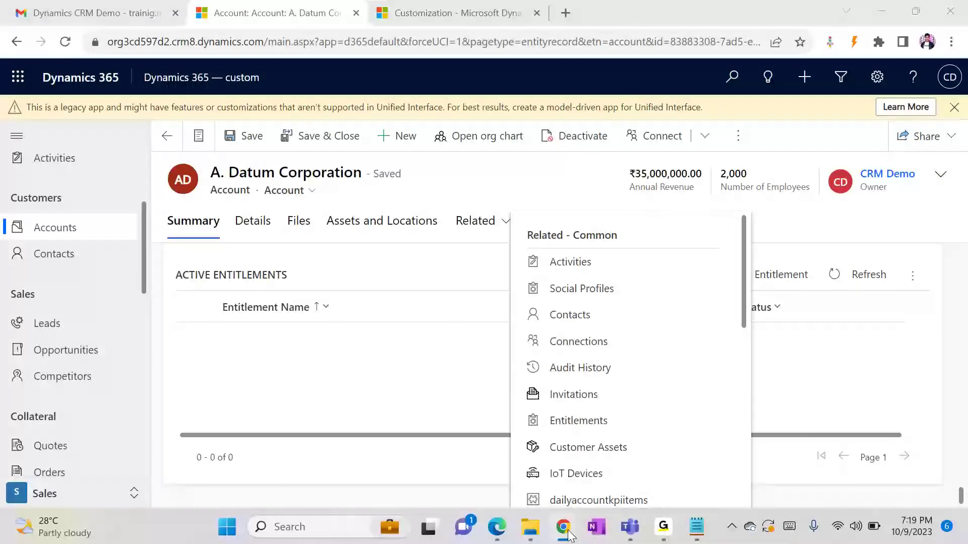
In the Student form editor, scroll the canvas to the top and select the Header section
{"action": "mouse_move", "coordinate": [563, 527]}
{"action": "left_click", "coordinate": [649, 469]}
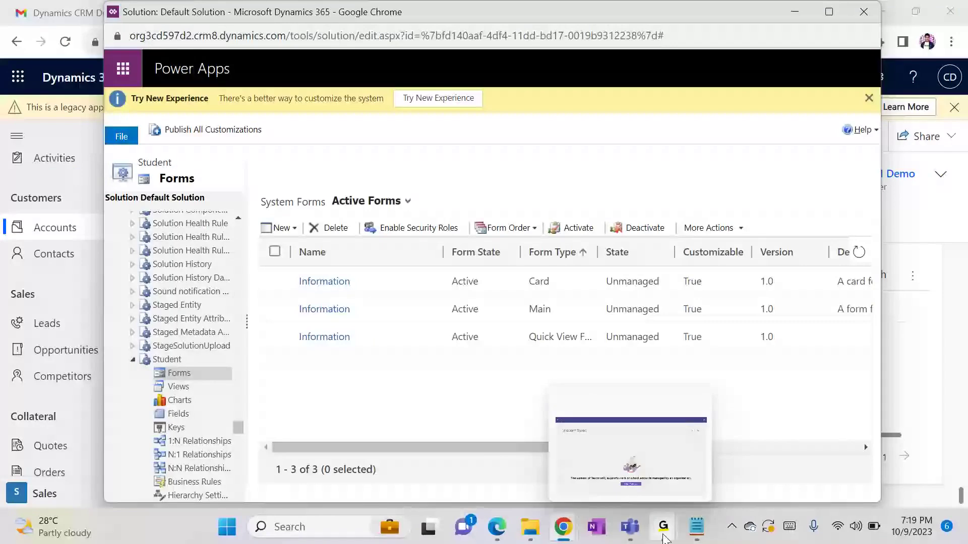
{"action": "mouse_move", "coordinate": [563, 527]}
{"action": "left_click", "coordinate": [687, 478]}
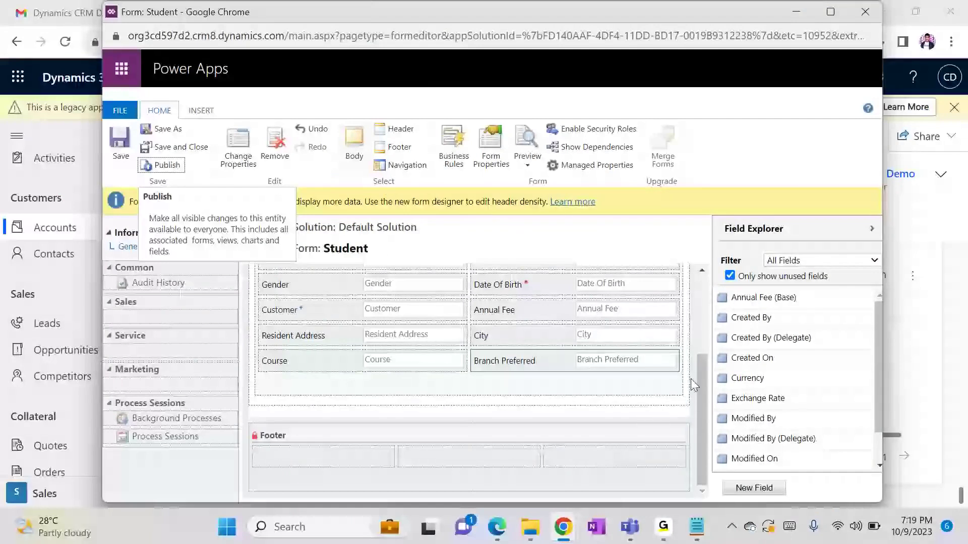
{"action": "left_click_drag", "start_coordinate": [697, 377], "coordinate": [704, 274]}
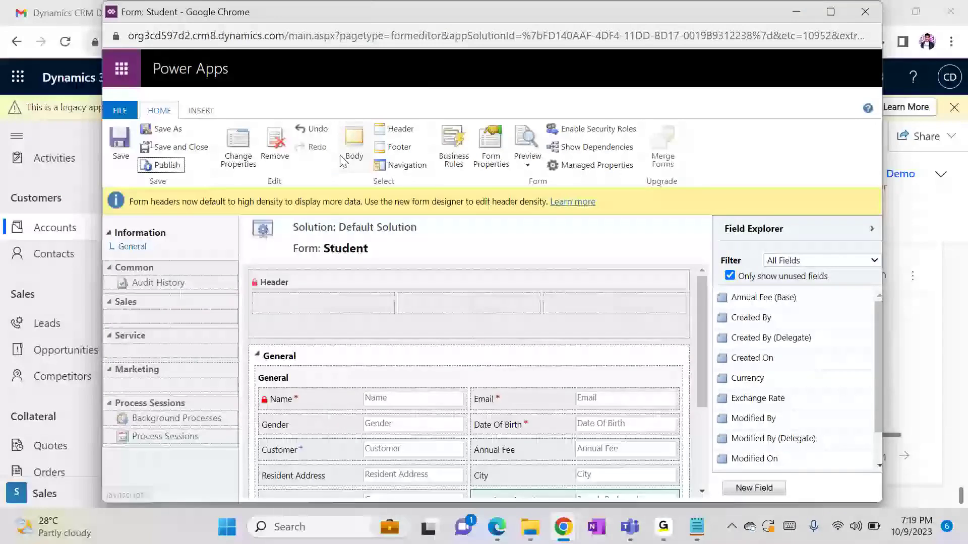
{"action": "left_click", "coordinate": [365, 132]}
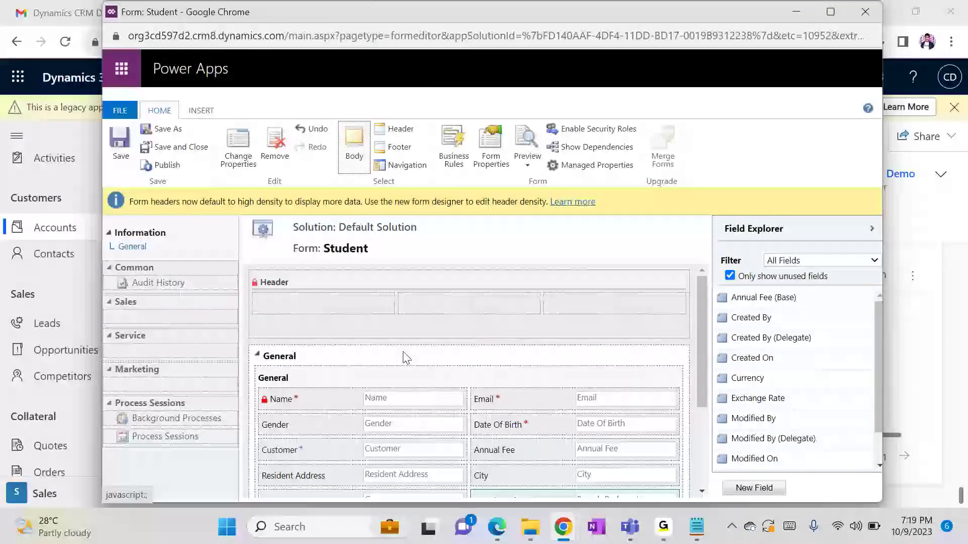
{"action": "left_click", "coordinate": [401, 132]}
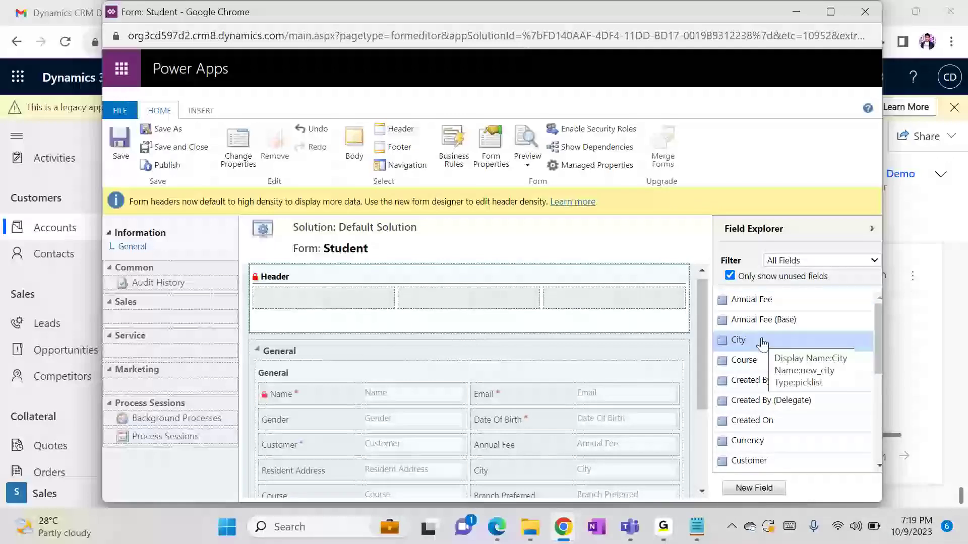
Place the Course, City and Annual Fee fields into the header's three slots
{"action": "left_click_drag", "start_coordinate": [745, 360], "coordinate": [383, 309]}
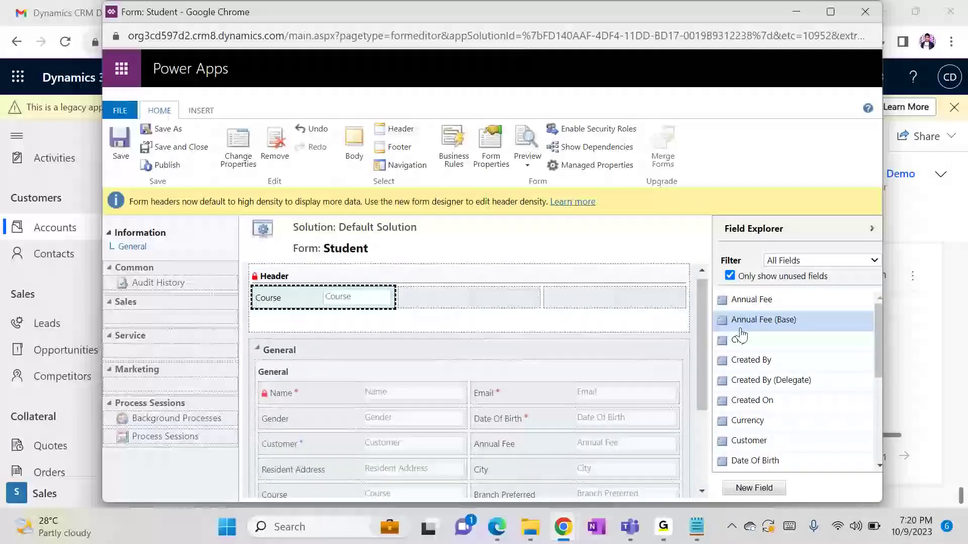
{"action": "left_click_drag", "start_coordinate": [740, 337], "coordinate": [490, 303]}
{"action": "left_click_drag", "start_coordinate": [730, 306], "coordinate": [625, 300]}
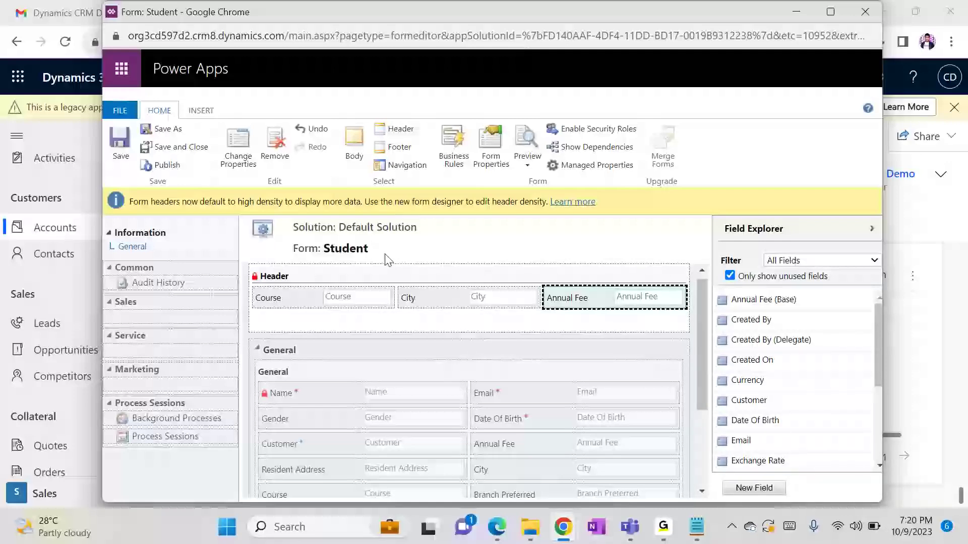
Put Created On and Created By into the form footer and save the form
{"action": "left_click", "coordinate": [400, 148]}
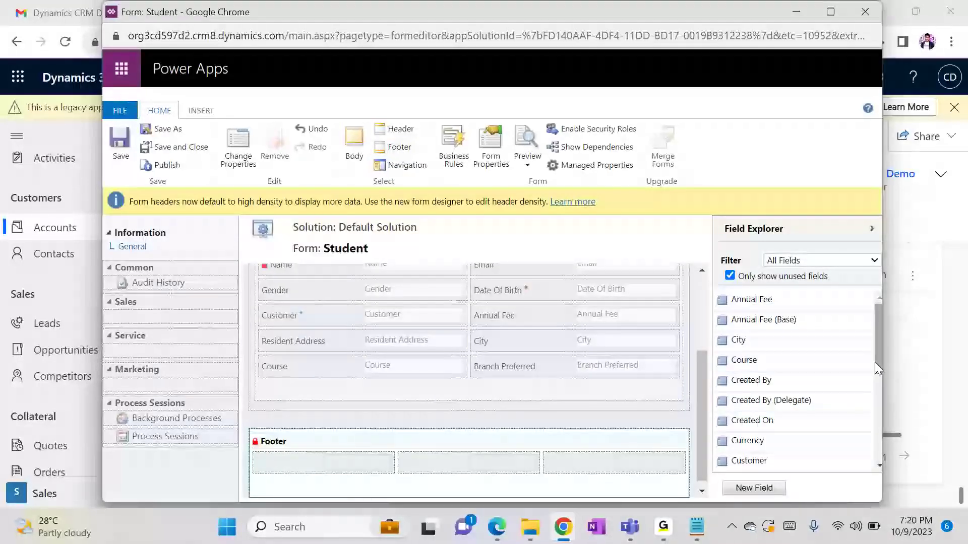
{"action": "left_click_drag", "start_coordinate": [771, 421], "coordinate": [401, 461]}
{"action": "left_click_drag", "start_coordinate": [786, 380], "coordinate": [513, 463]}
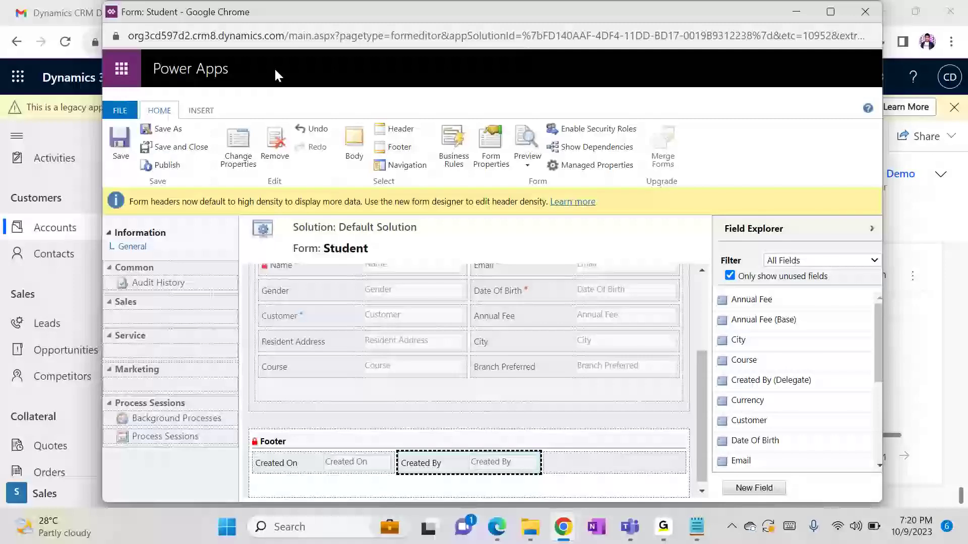
{"action": "left_click", "coordinate": [126, 145]}
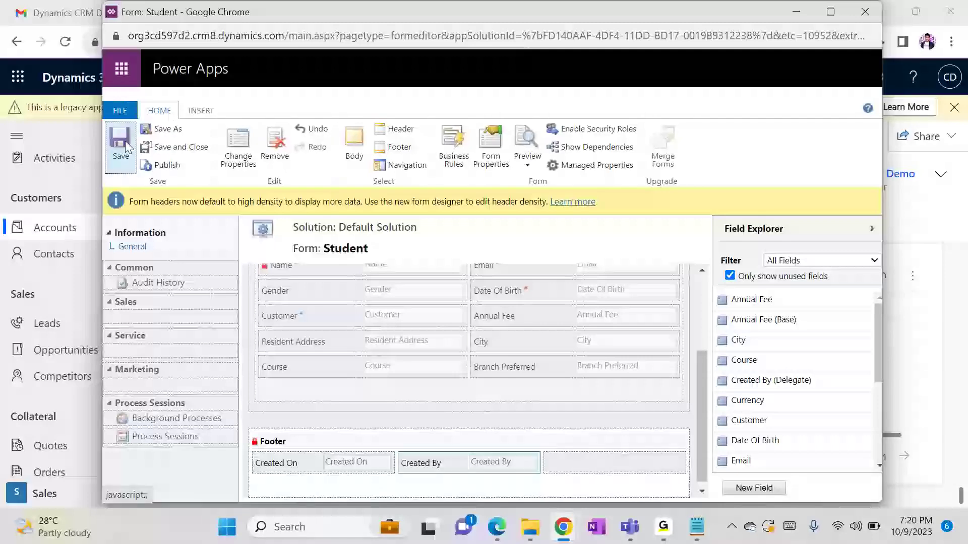
Try publishing the Student form repeatedly, dismissing the import-running error each time
{"action": "left_click", "coordinate": [167, 165]}
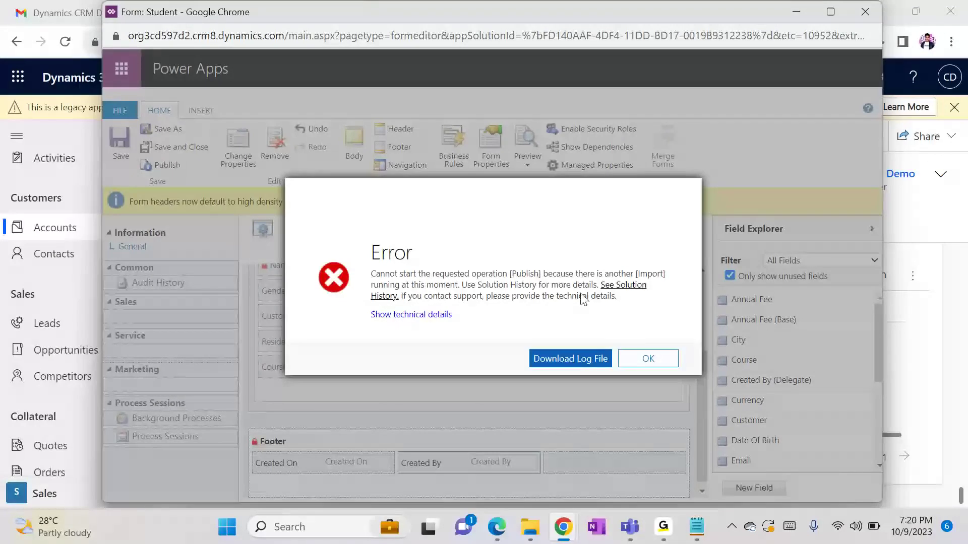
{"action": "left_click", "coordinate": [641, 359]}
{"action": "left_click", "coordinate": [155, 167]}
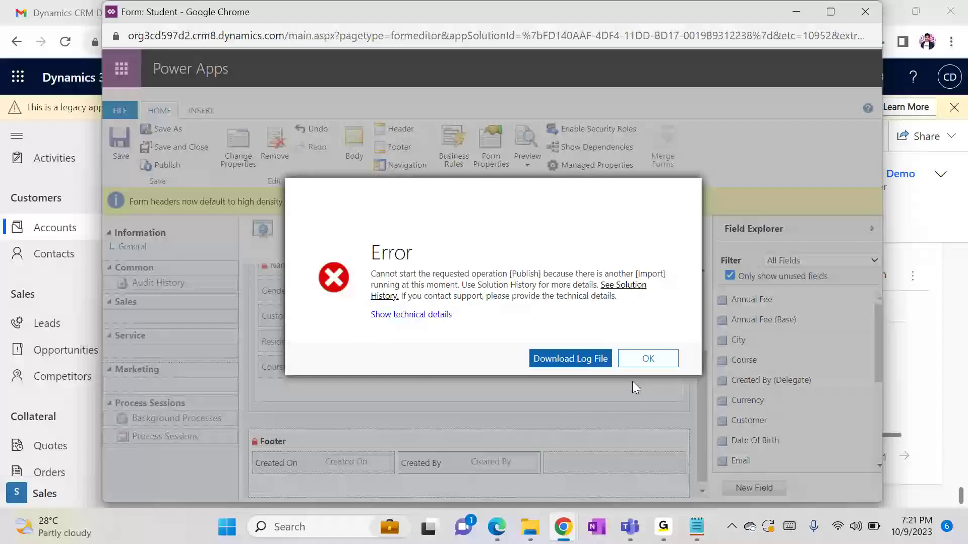
{"action": "left_click", "coordinate": [640, 358]}
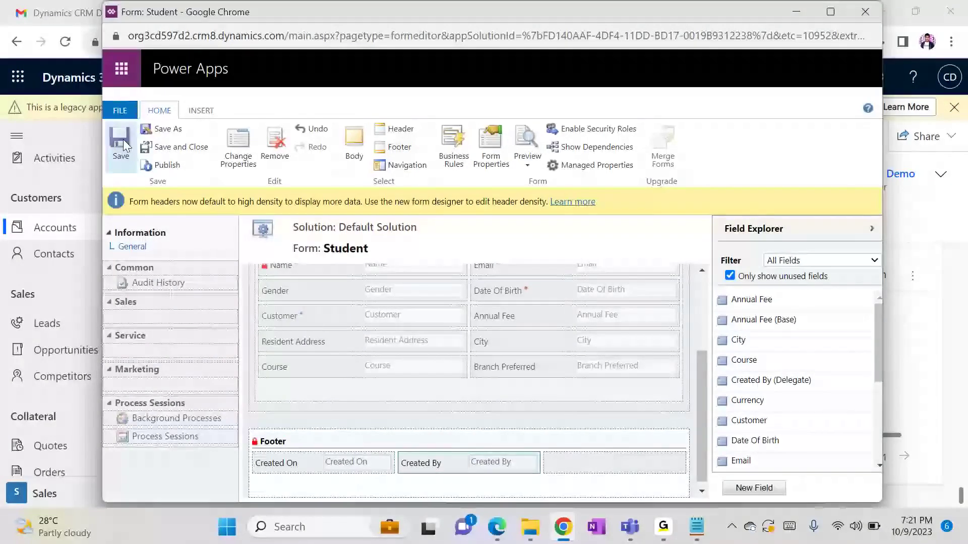
{"action": "left_click", "coordinate": [162, 165]}
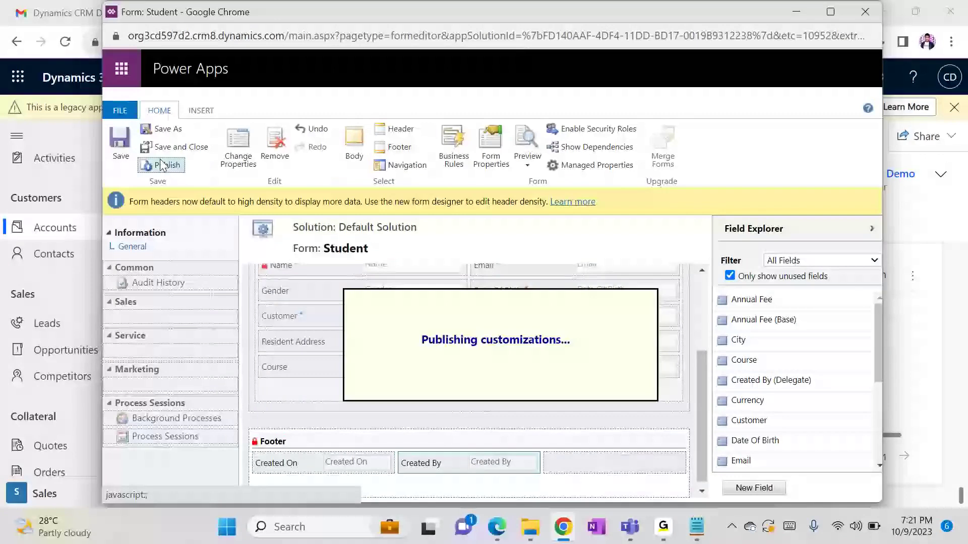
Dismiss the last publish error and return to the main Customization window
{"action": "mouse_move", "coordinate": [666, 530]}
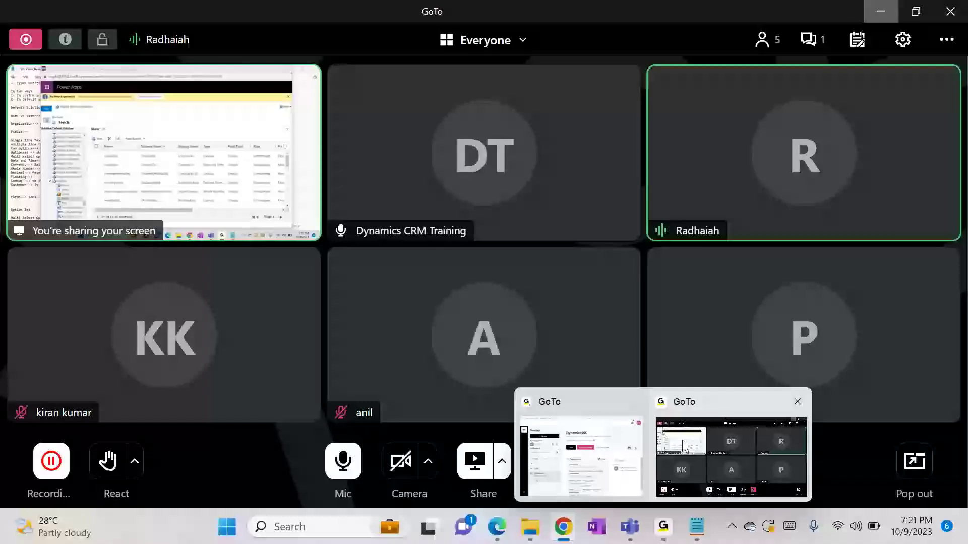
{"action": "left_click", "coordinate": [682, 440]}
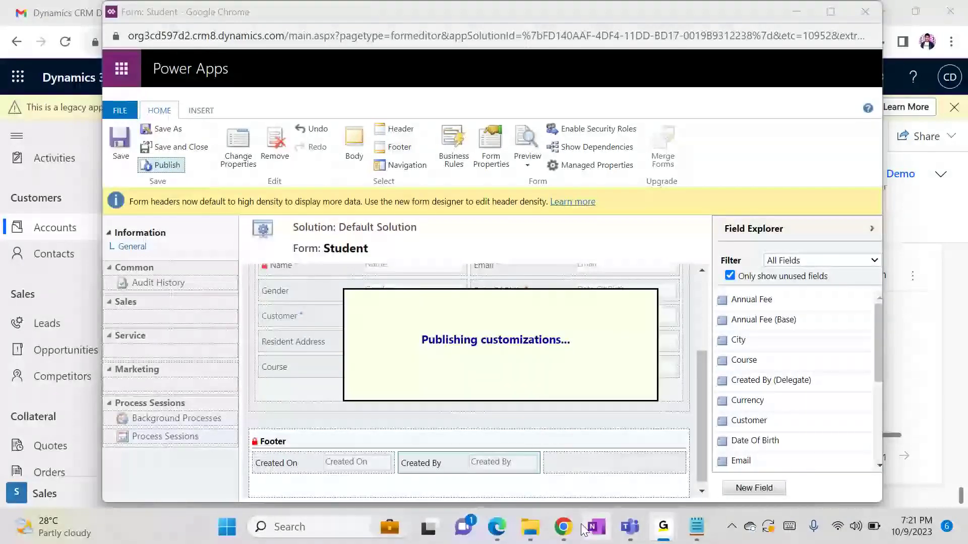
{"action": "mouse_move", "coordinate": [564, 527]}
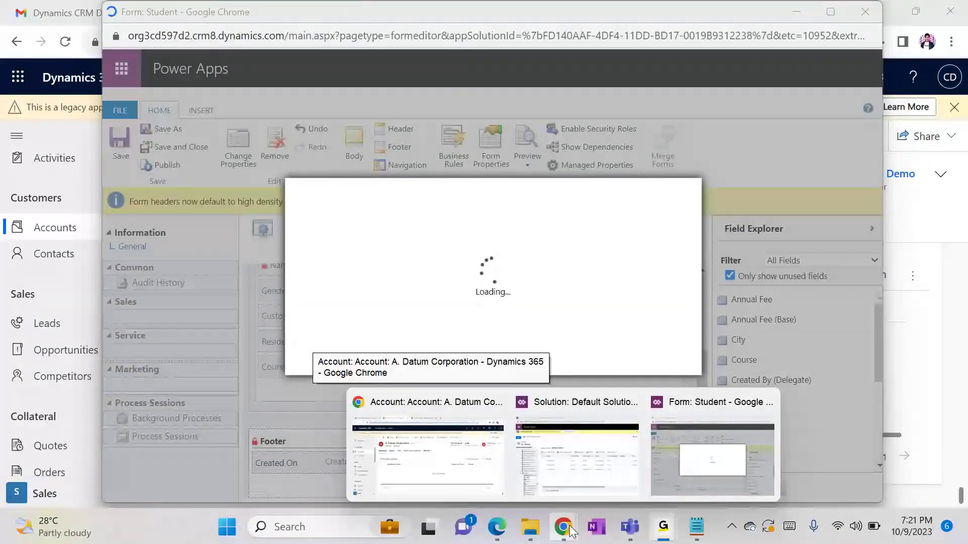
{"action": "left_click", "coordinate": [704, 436]}
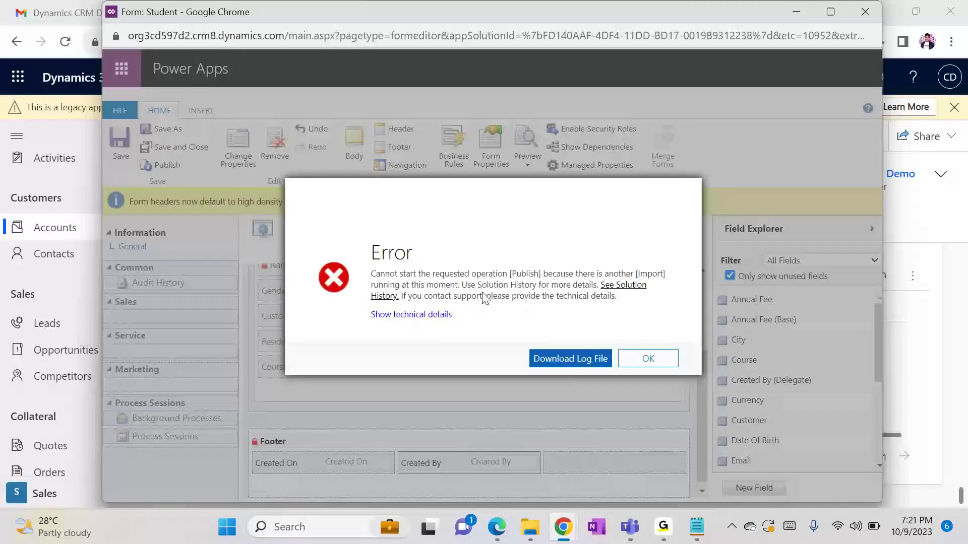
{"action": "left_click", "coordinate": [648, 359]}
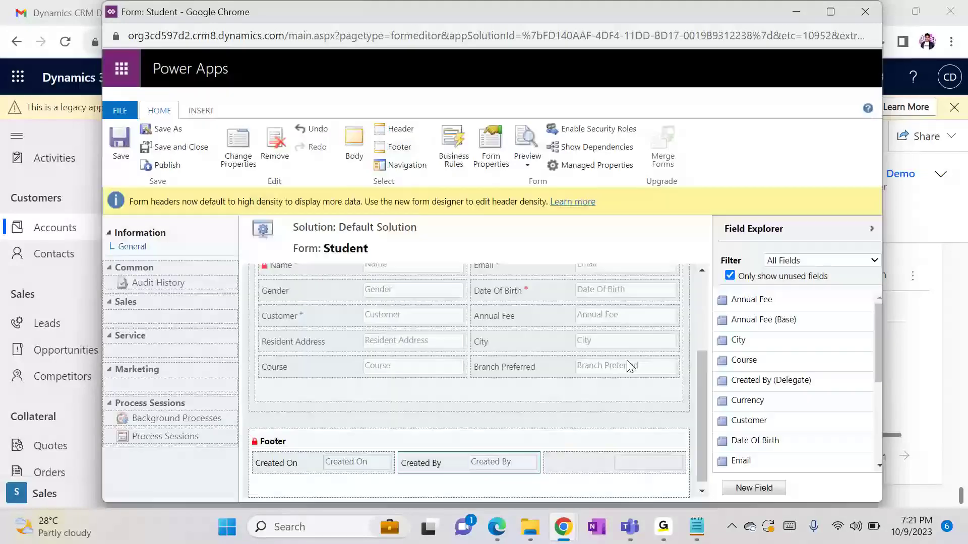
{"action": "mouse_move", "coordinate": [565, 529]}
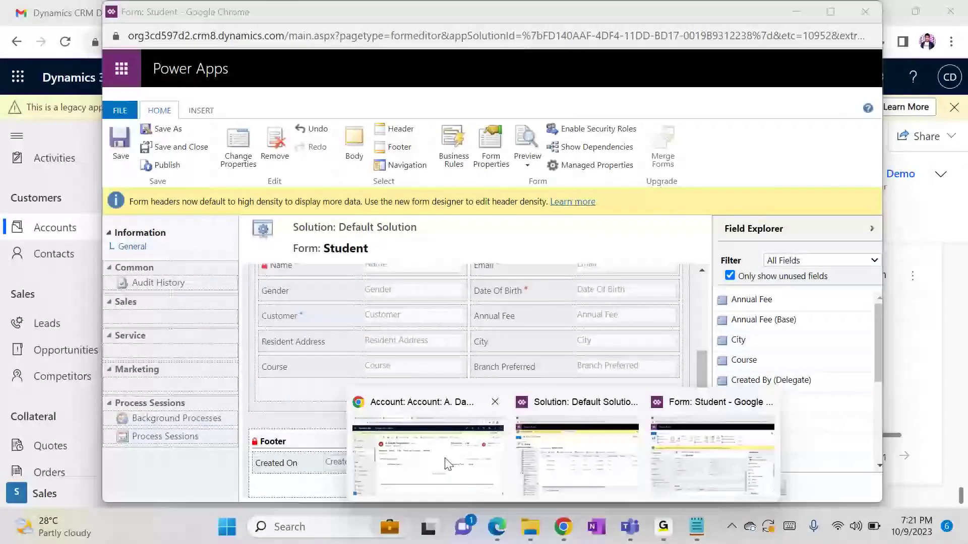
{"action": "left_click", "coordinate": [443, 461]}
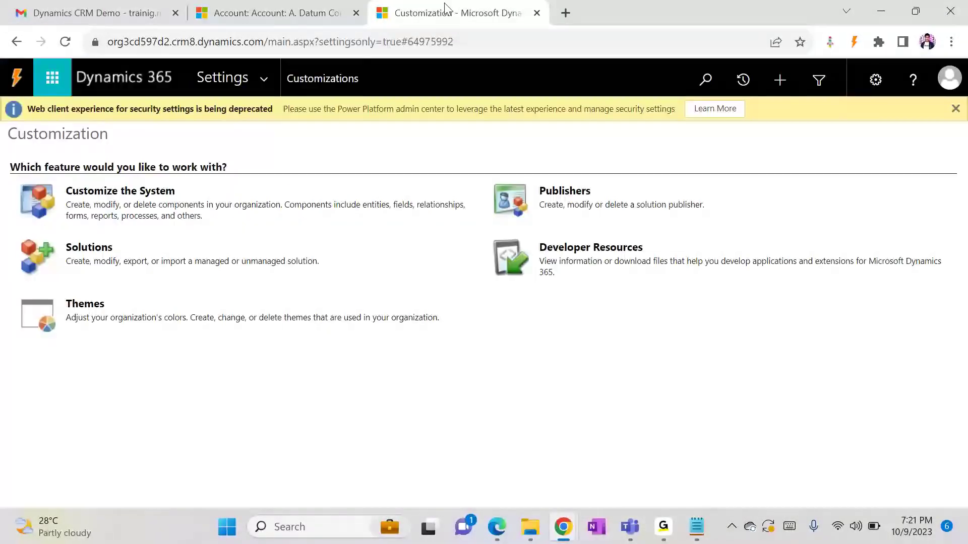
Open Solutions History from Settings and refresh it to check for running imports
{"action": "left_click", "coordinate": [265, 79]}
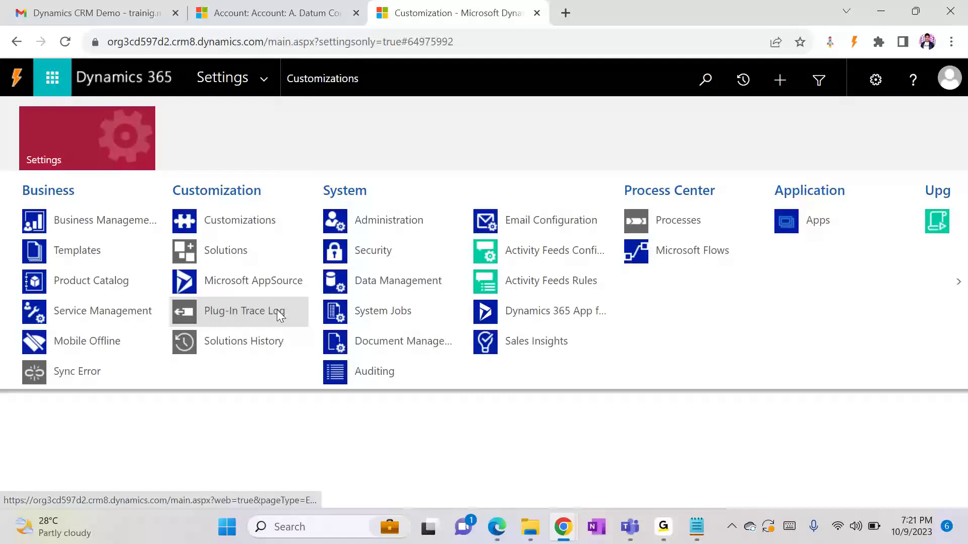
{"action": "left_click", "coordinate": [266, 335]}
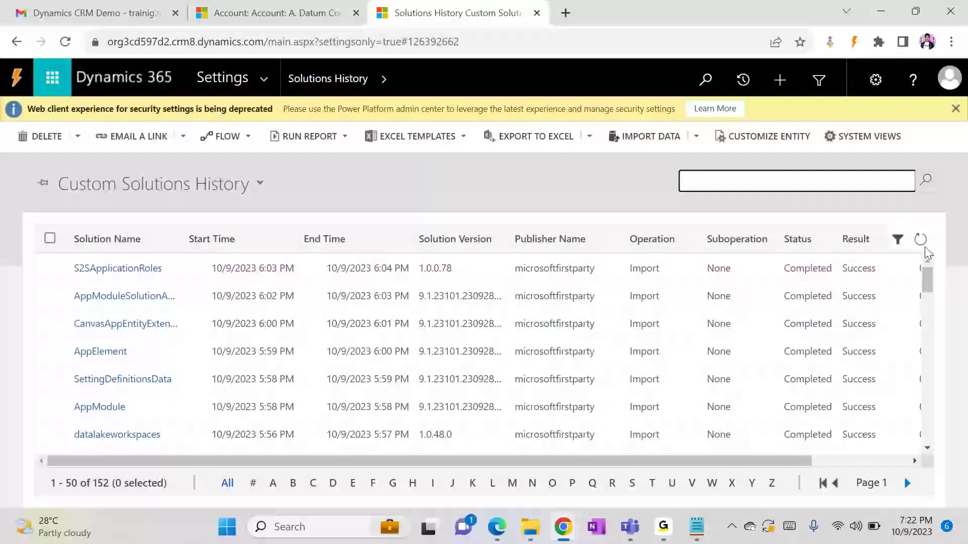
{"action": "left_click", "coordinate": [921, 240]}
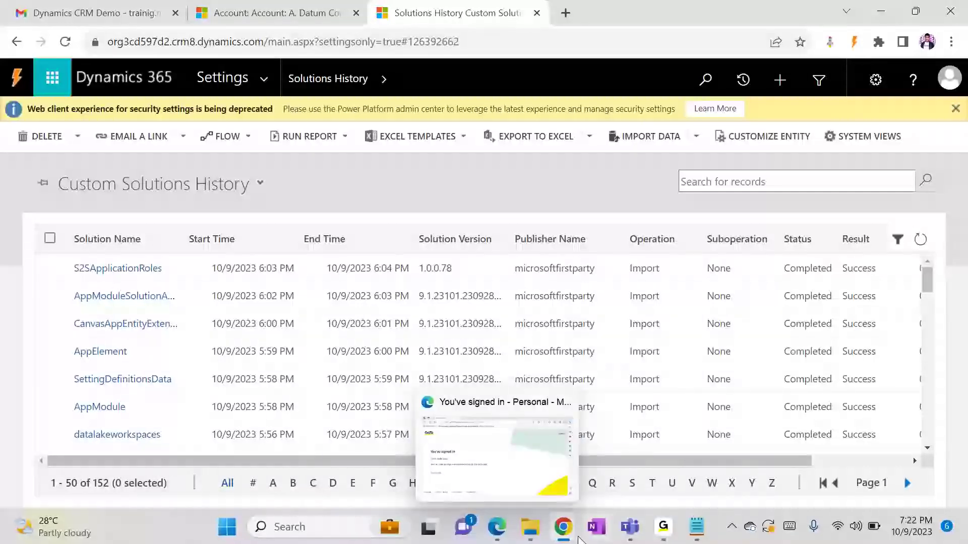
Publish the Student form customizations again from the form editor, then minimize the editor
{"action": "mouse_move", "coordinate": [563, 527]}
{"action": "left_click", "coordinate": [673, 491]}
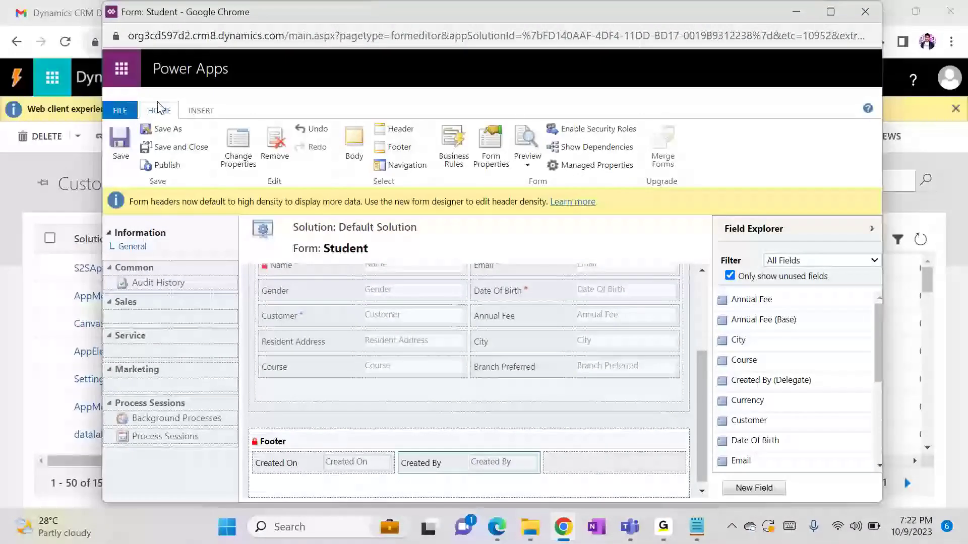
{"action": "left_click", "coordinate": [154, 166]}
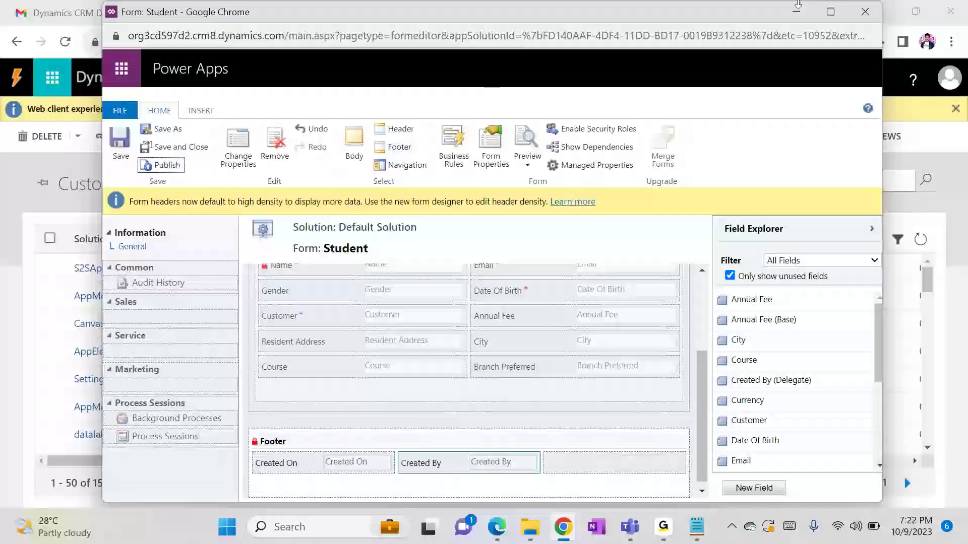
{"action": "left_click", "coordinate": [790, 21]}
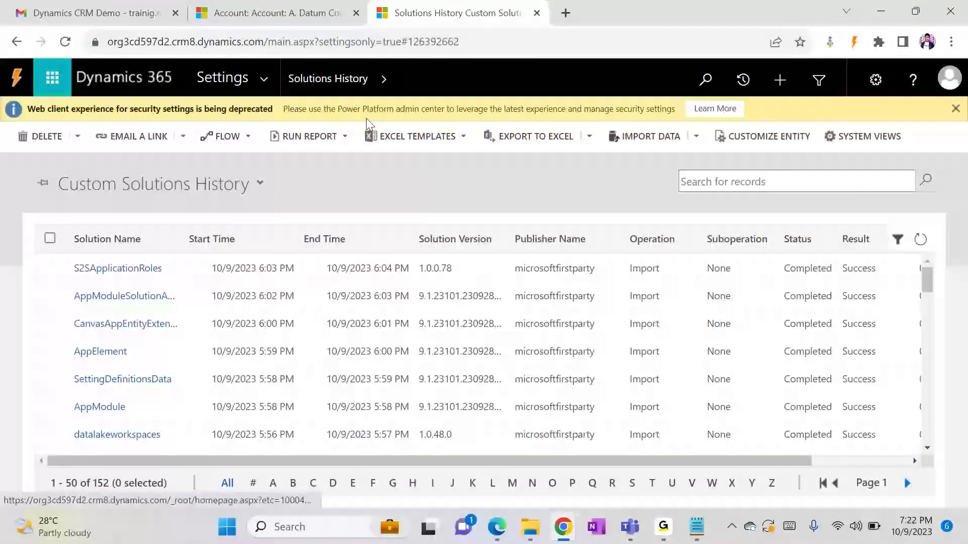
From the A. Datum Corporation tab, go to the Students list under Extensions and click New
{"action": "left_click", "coordinate": [254, 17]}
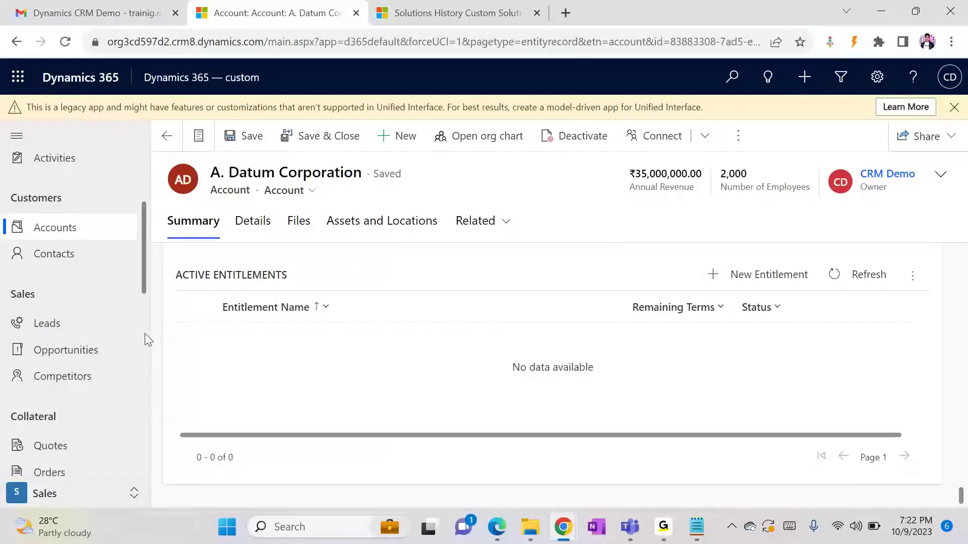
{"action": "scroll", "coordinate": [145, 336], "scroll_direction": "down", "scroll_amount": 5}
{"action": "scroll", "coordinate": [144, 333], "scroll_direction": "down", "scroll_amount": 5}
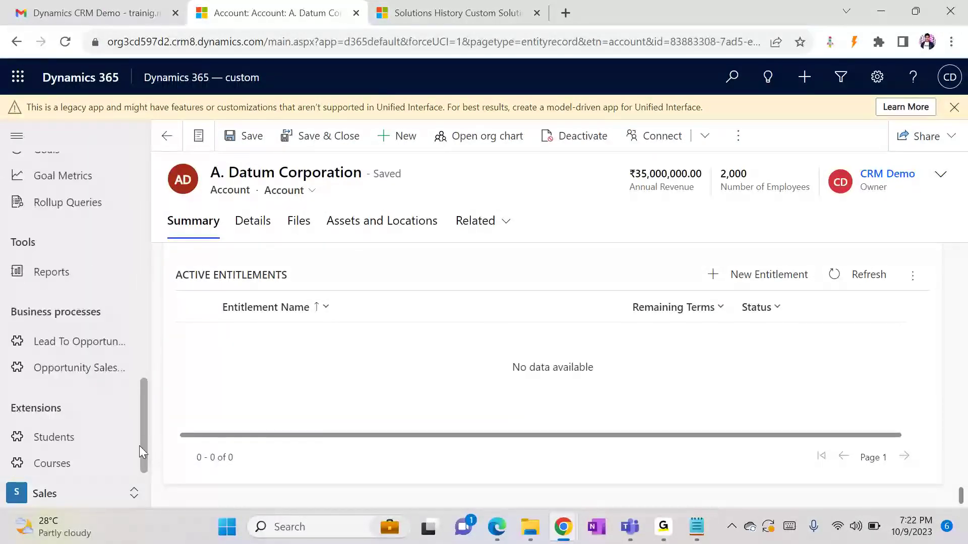
{"action": "left_click", "coordinate": [63, 442]}
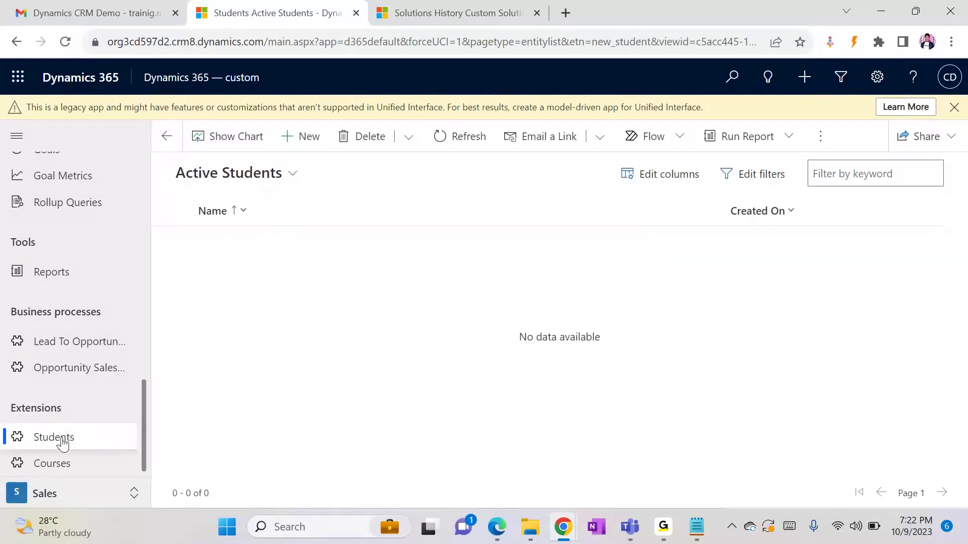
{"action": "left_click", "coordinate": [298, 137]}
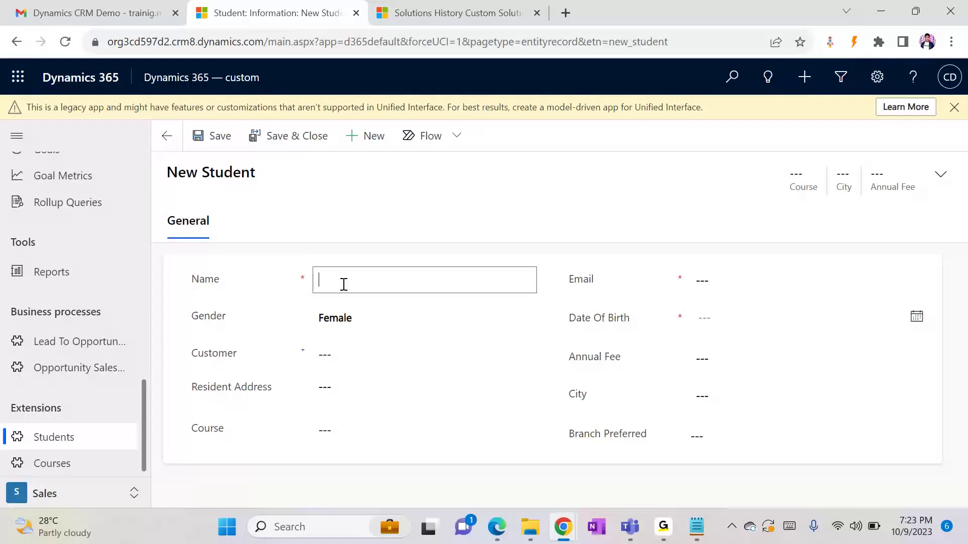
Enter student name Test, fill in the email, set a 199x birth date, and save
{"action": "left_click", "coordinate": [344, 284]}
{"action": "type", "text": "Test"}
{"action": "left_click", "coordinate": [731, 269]}
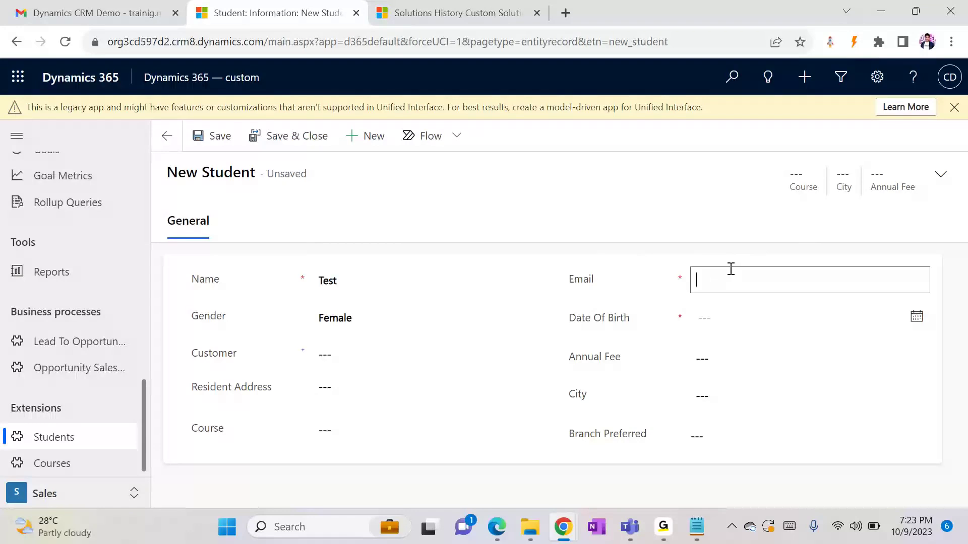
{"action": "type", "text": "test@gmail.com"}
{"action": "left_click", "coordinate": [745, 321]}
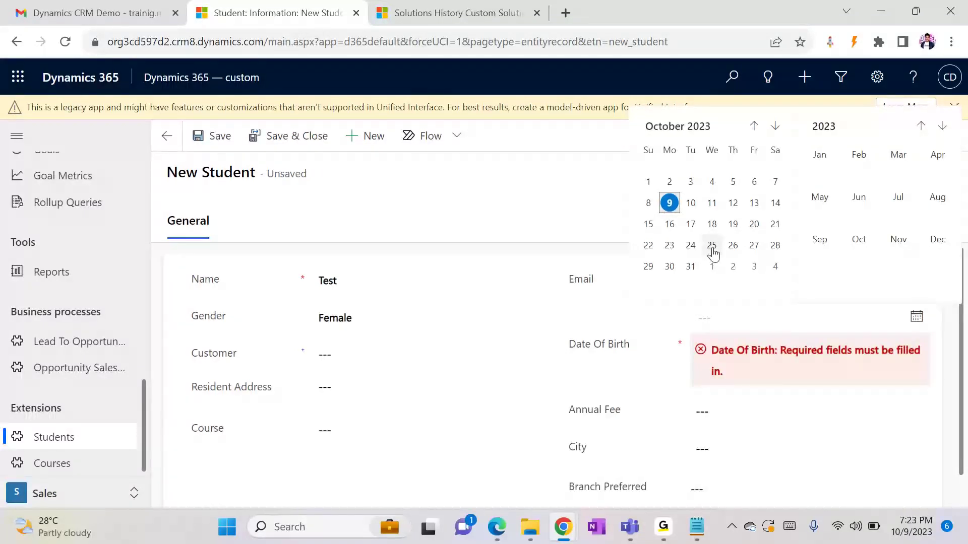
{"action": "left_click", "coordinate": [669, 207]}
{"action": "key", "text": "BackSpace"}
{"action": "key", "text": "BackSpace"}
{"action": "key", "text": "BackSpace"}
{"action": "type", "text": "1990"}
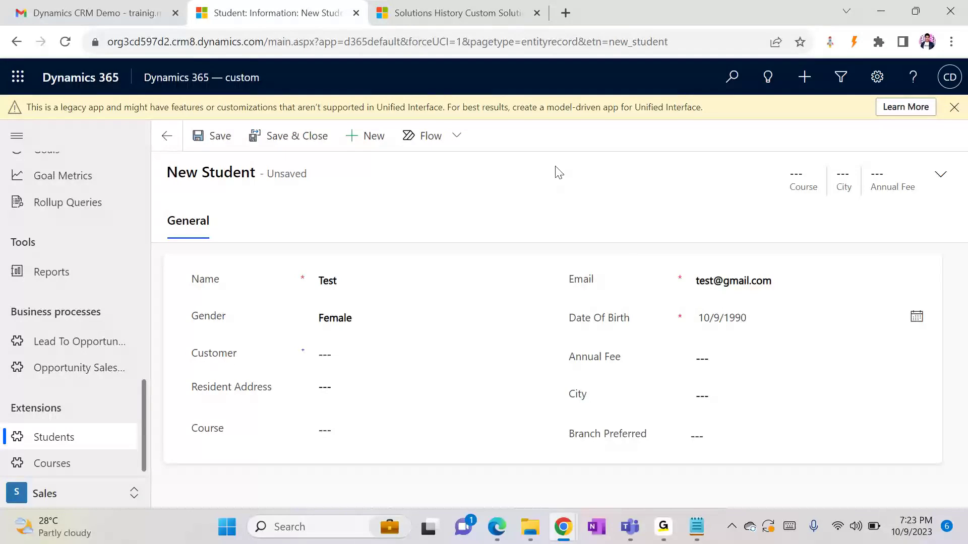
{"action": "left_click", "coordinate": [222, 135]}
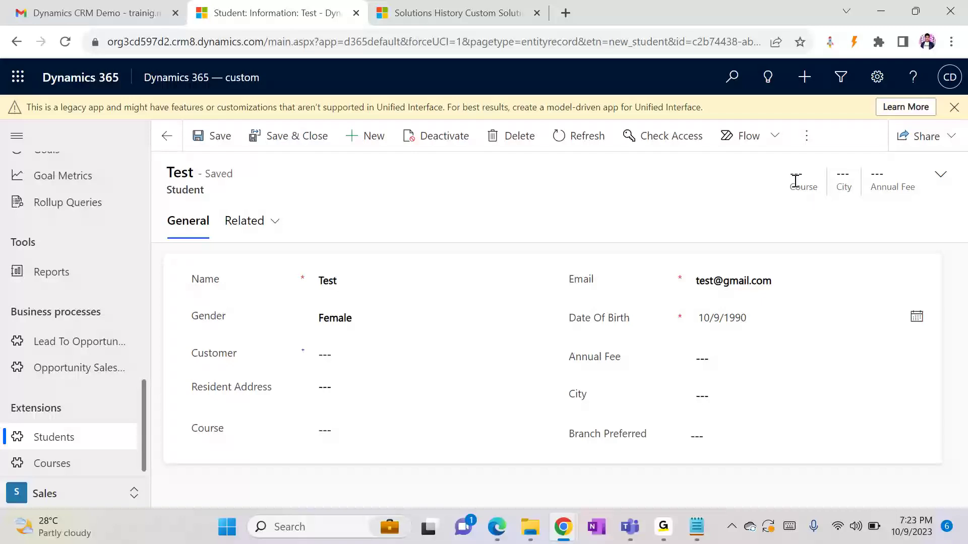
Set the student's City to Hyderabad and Course to Java
{"action": "left_click", "coordinate": [724, 392]}
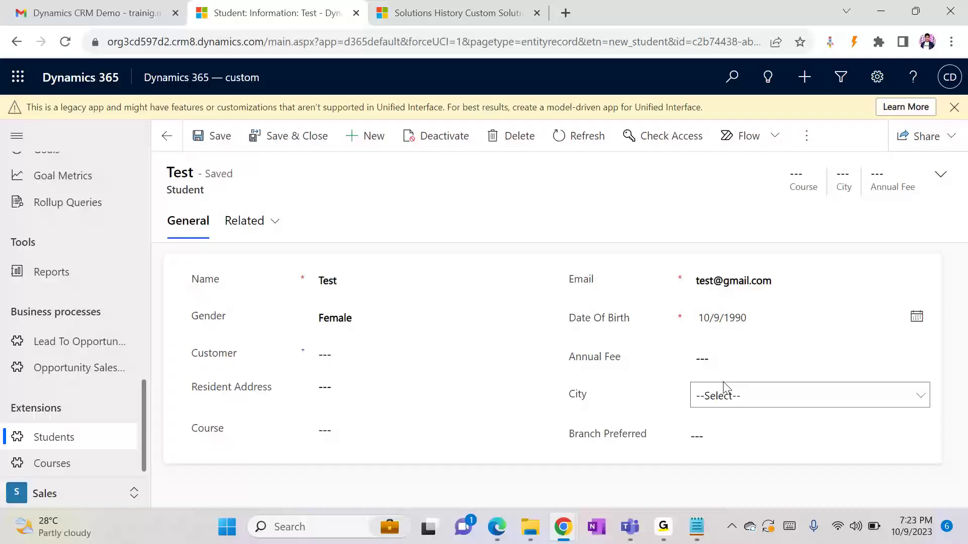
{"action": "left_click", "coordinate": [727, 401]}
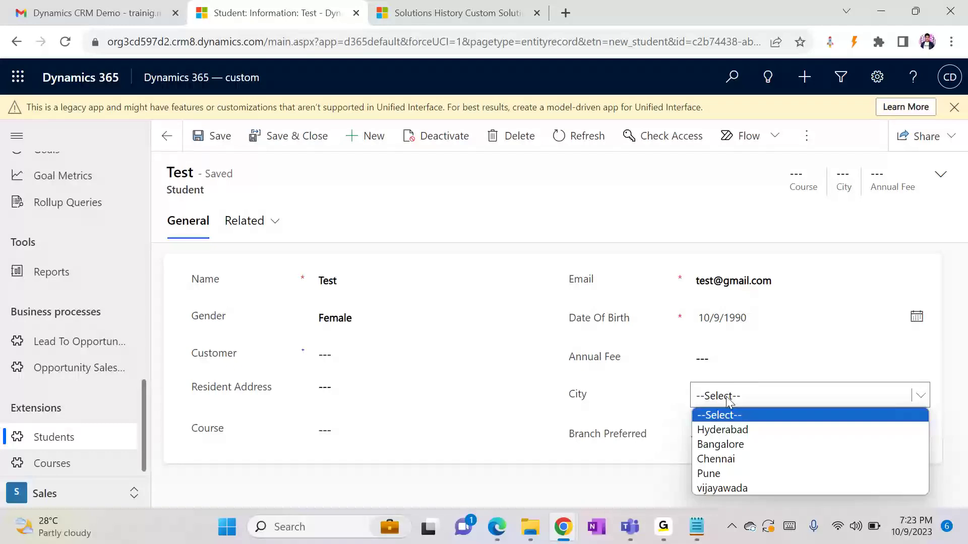
{"action": "left_click", "coordinate": [725, 427]}
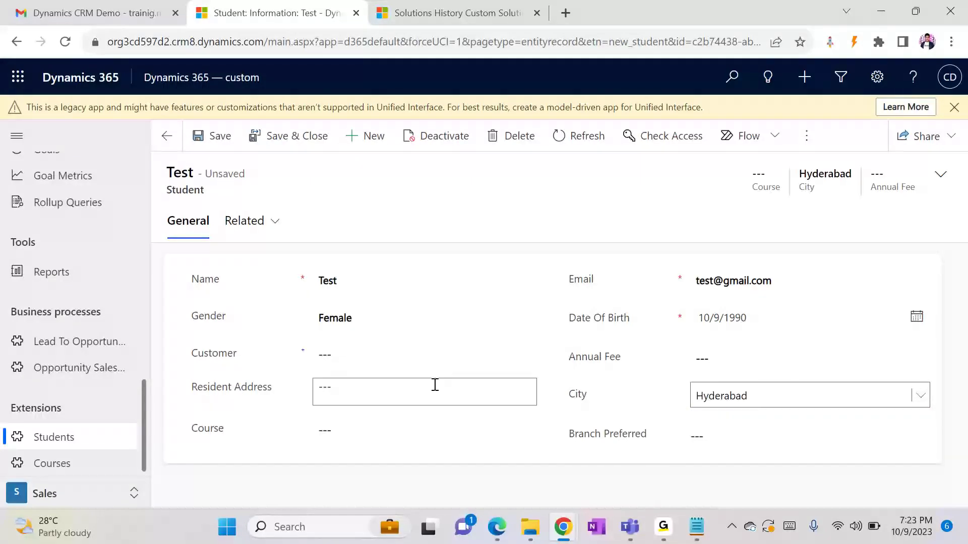
{"action": "left_click", "coordinate": [359, 421]}
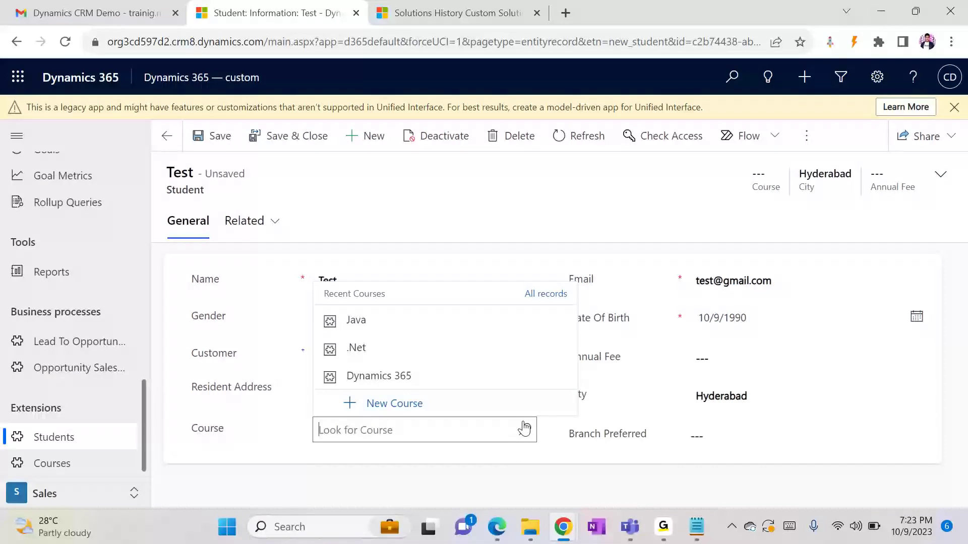
{"action": "left_click", "coordinate": [414, 336]}
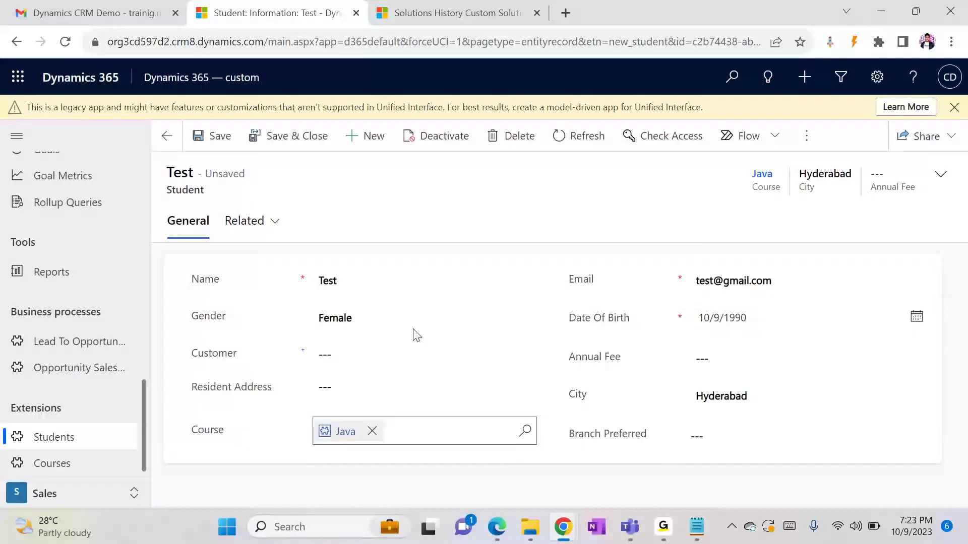
Enter an Annual Fee of ₹30,000.00 and save the student record
{"action": "left_click", "coordinate": [718, 363]}
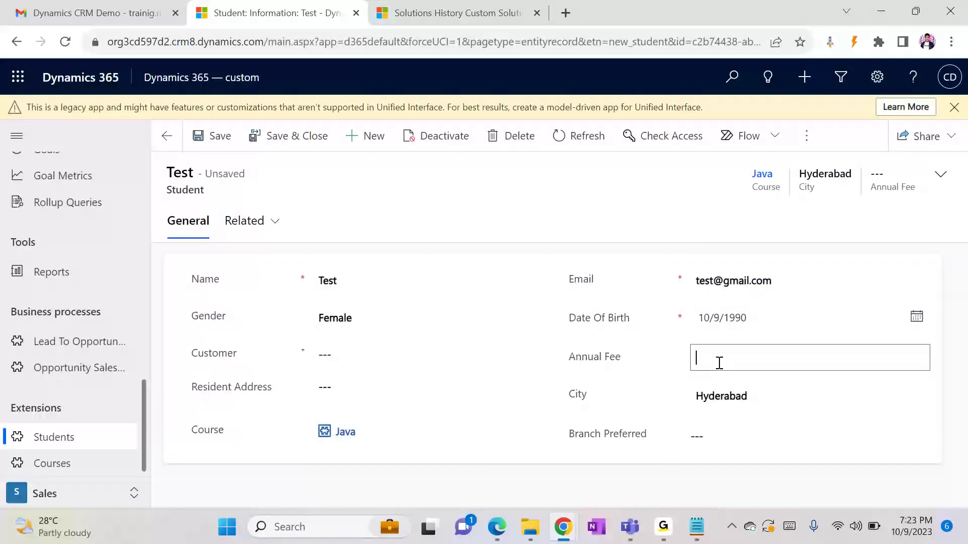
{"action": "type", "text": "30000"}
{"action": "left_click", "coordinate": [565, 231]}
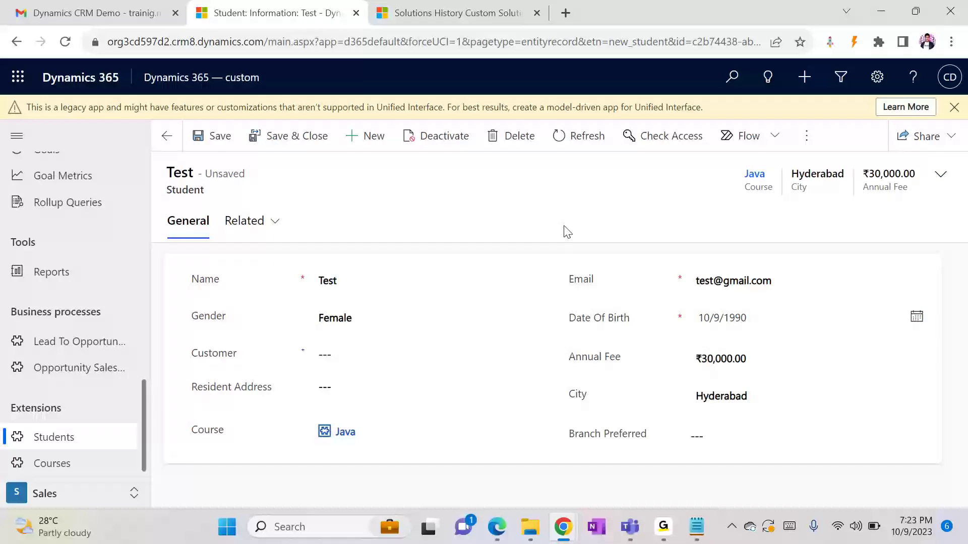
{"action": "left_click", "coordinate": [228, 136]}
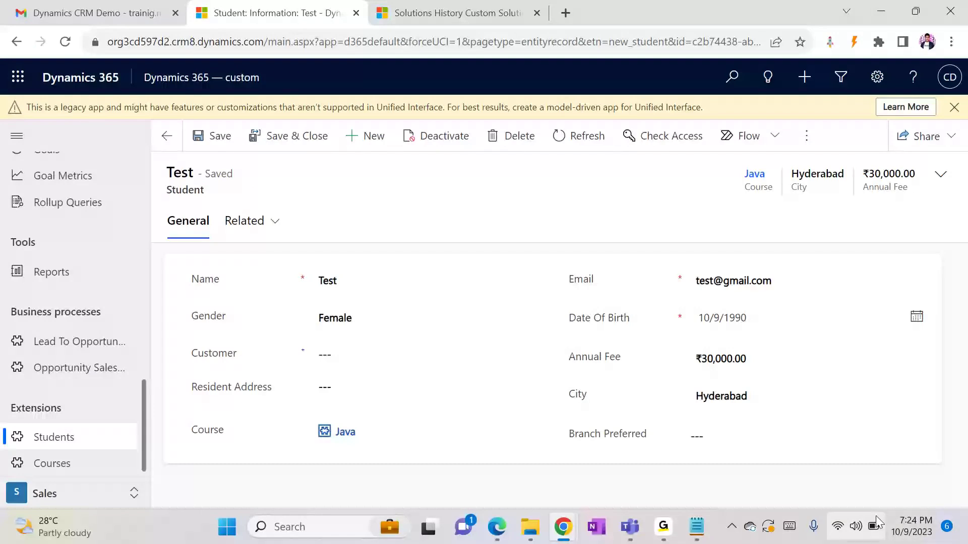
{"action": "key", "text": "ctrl+minus"}
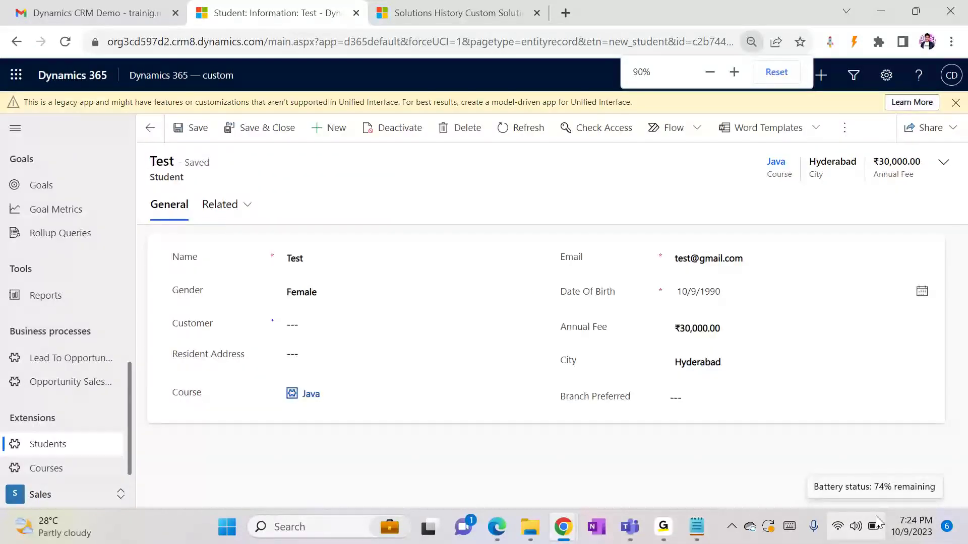
{"action": "key", "text": "ctrl+plus"}
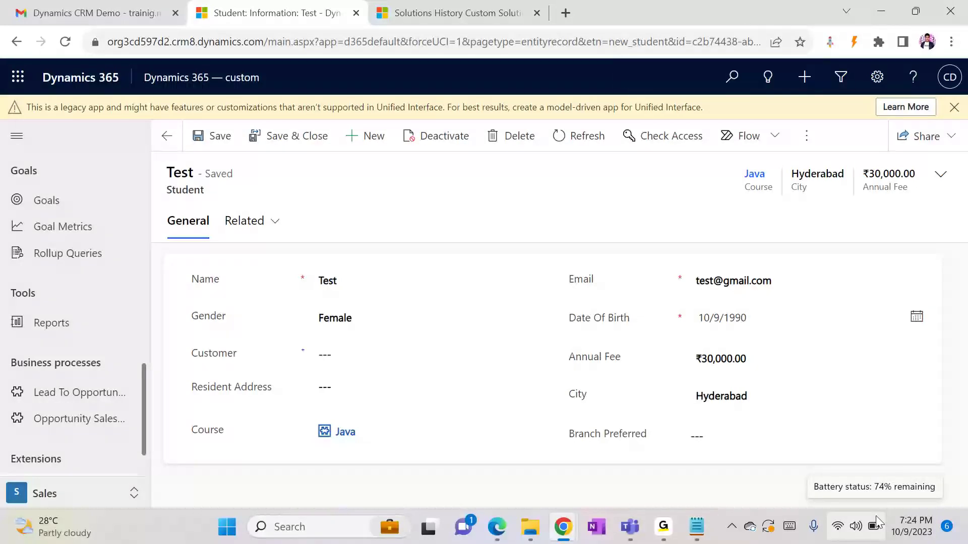
{"action": "mouse_move", "coordinate": [564, 527]}
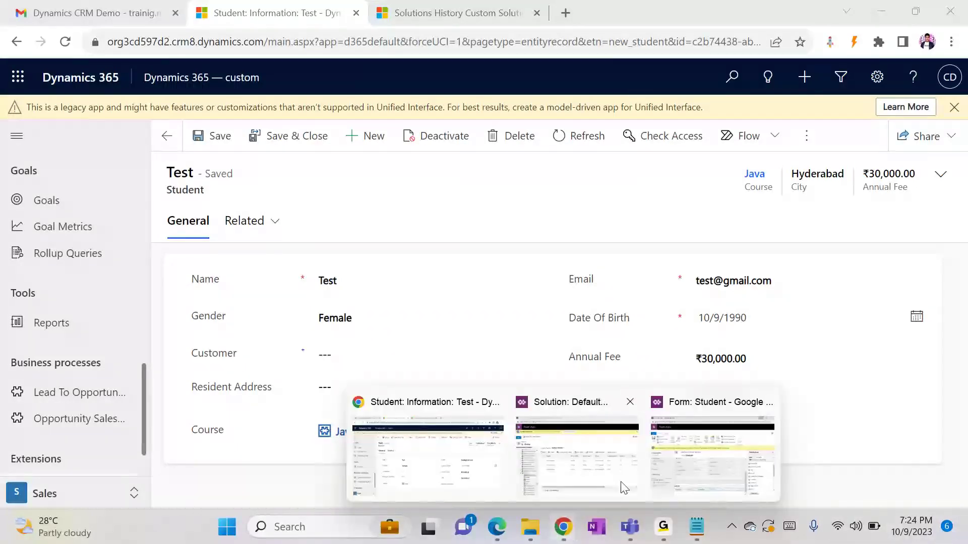
{"action": "left_click", "coordinate": [694, 463]}
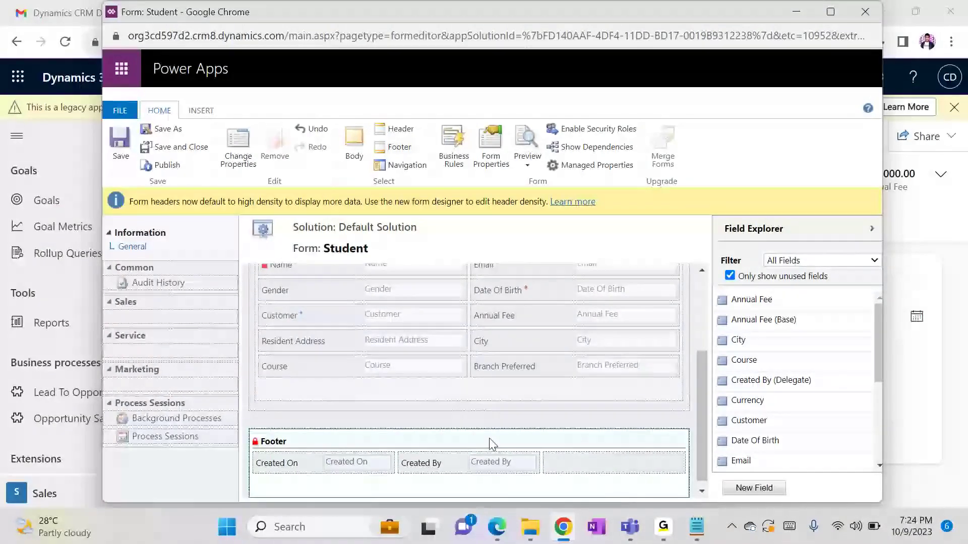
{"action": "left_click", "coordinate": [239, 148]}
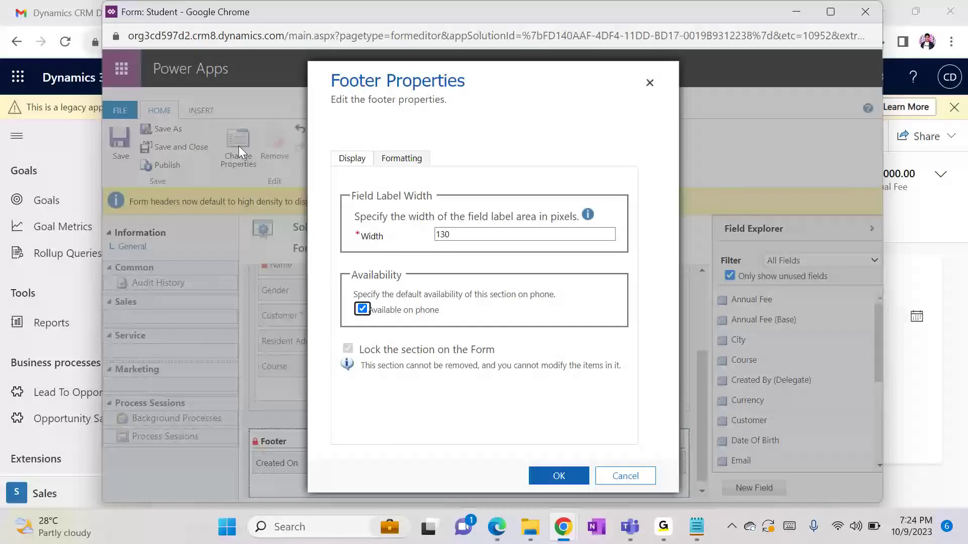
{"action": "left_click", "coordinate": [402, 157]}
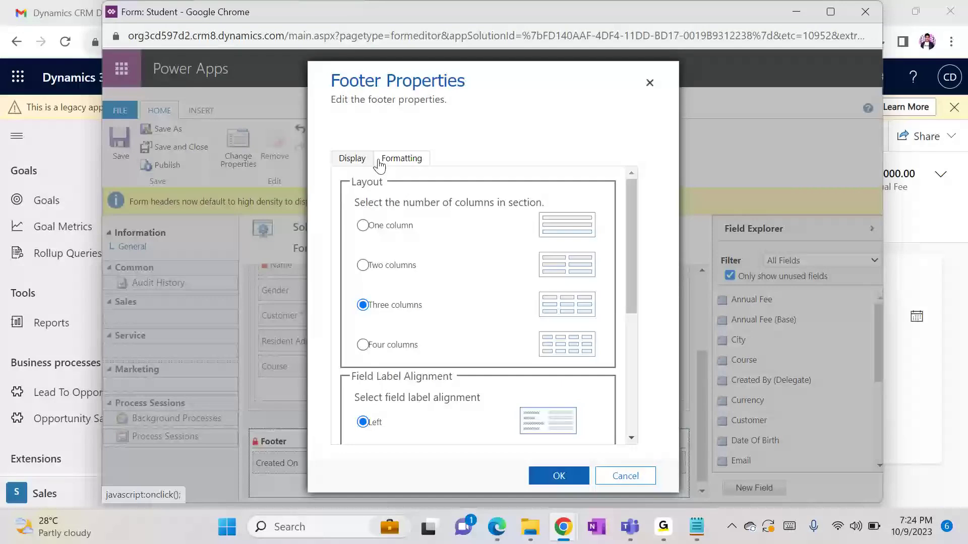
{"action": "left_click", "coordinate": [353, 158]}
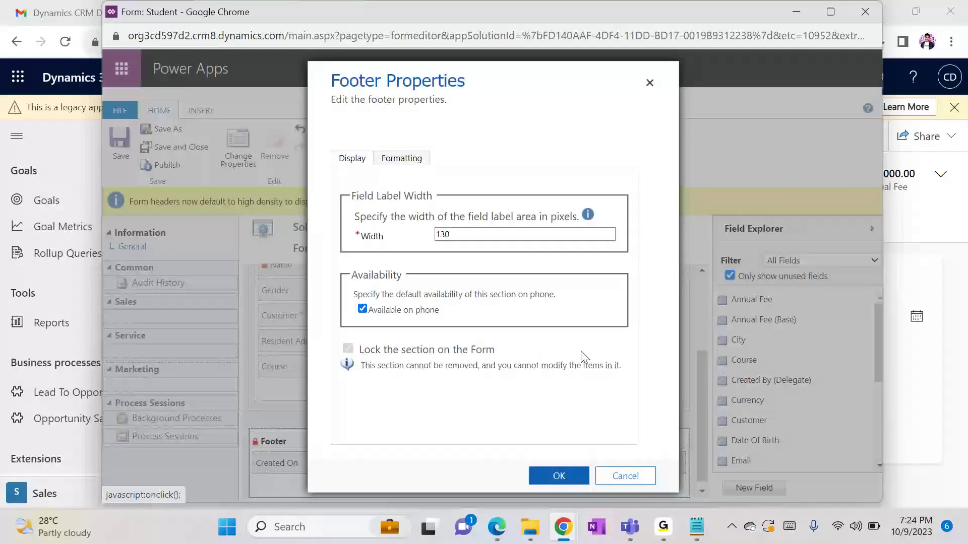
{"action": "left_click", "coordinate": [629, 479]}
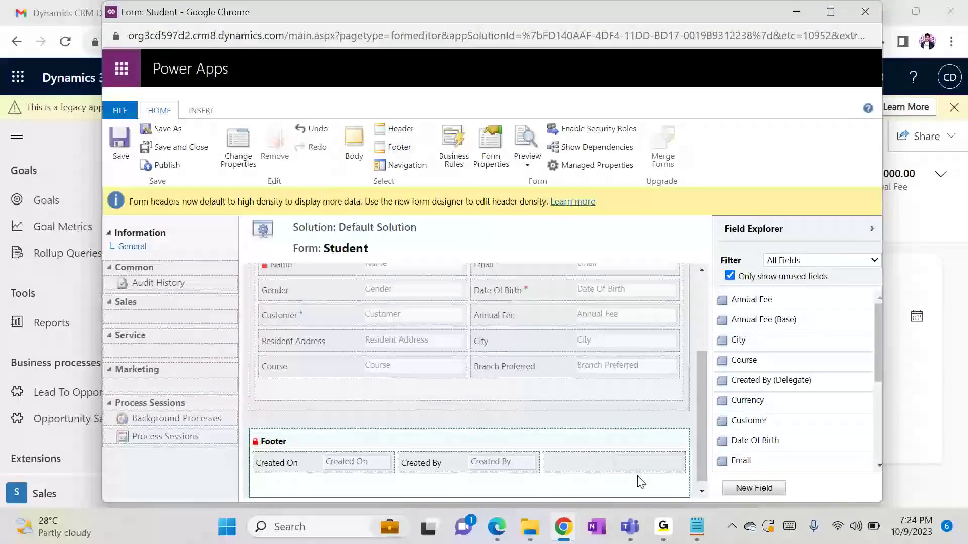
{"action": "left_click", "coordinate": [796, 9]}
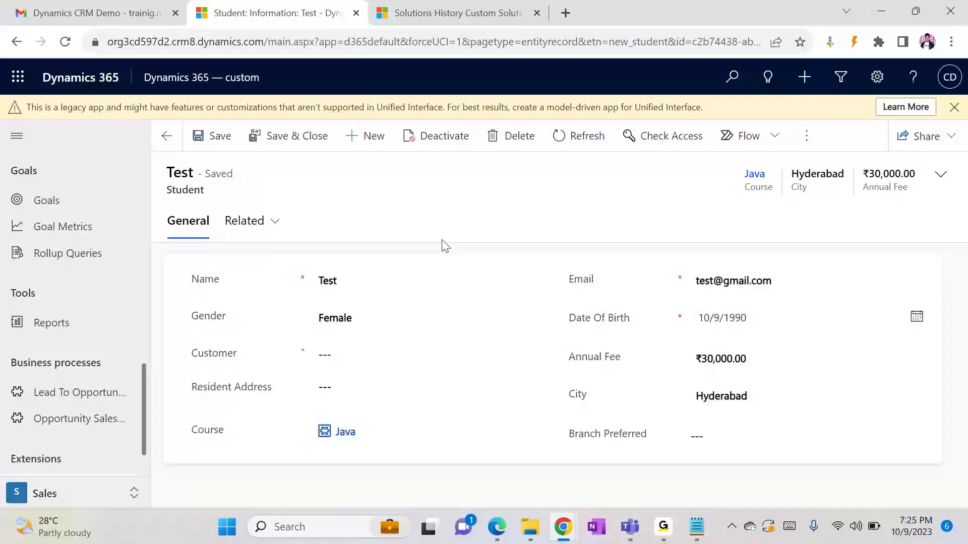
Bring the Form: Student editor forward and select Navigation in the ribbon
{"action": "mouse_move", "coordinate": [563, 527]}
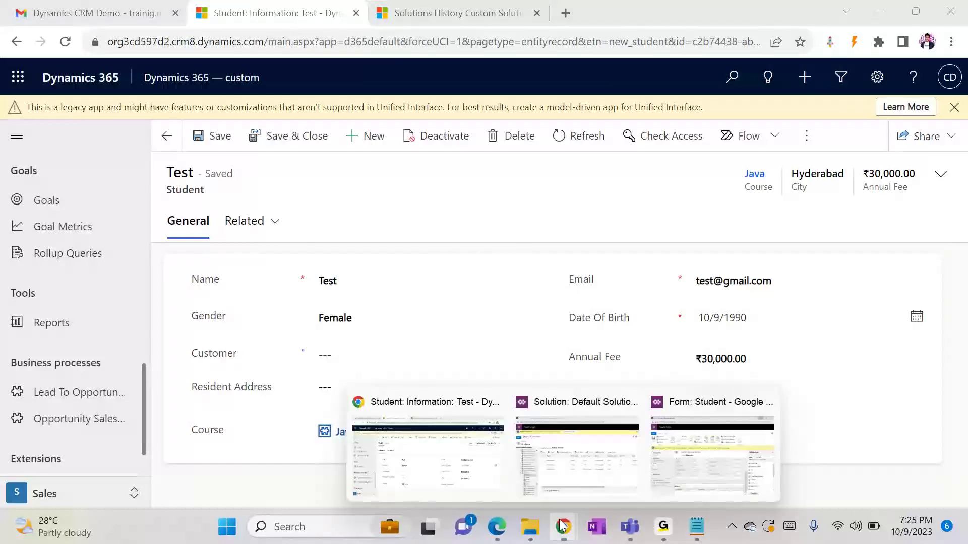
{"action": "left_click", "coordinate": [697, 476]}
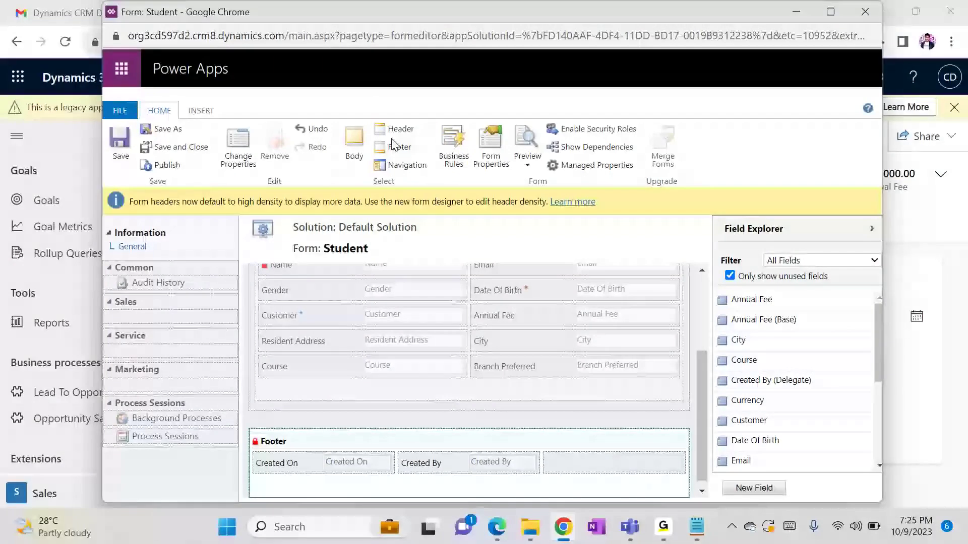
{"action": "left_click", "coordinate": [401, 167]}
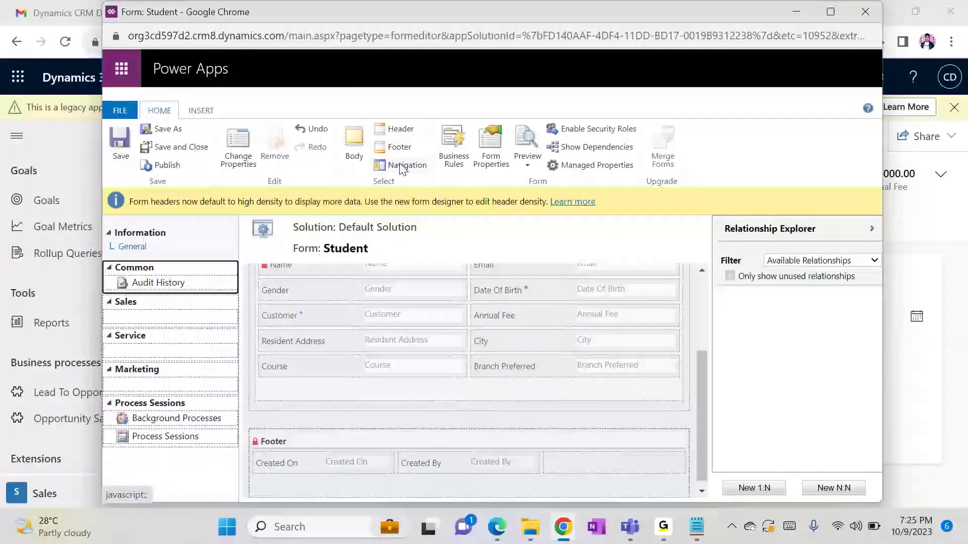
Return to the Test student record and check its Related menu
{"action": "mouse_move", "coordinate": [563, 538]}
{"action": "left_click", "coordinate": [426, 466]}
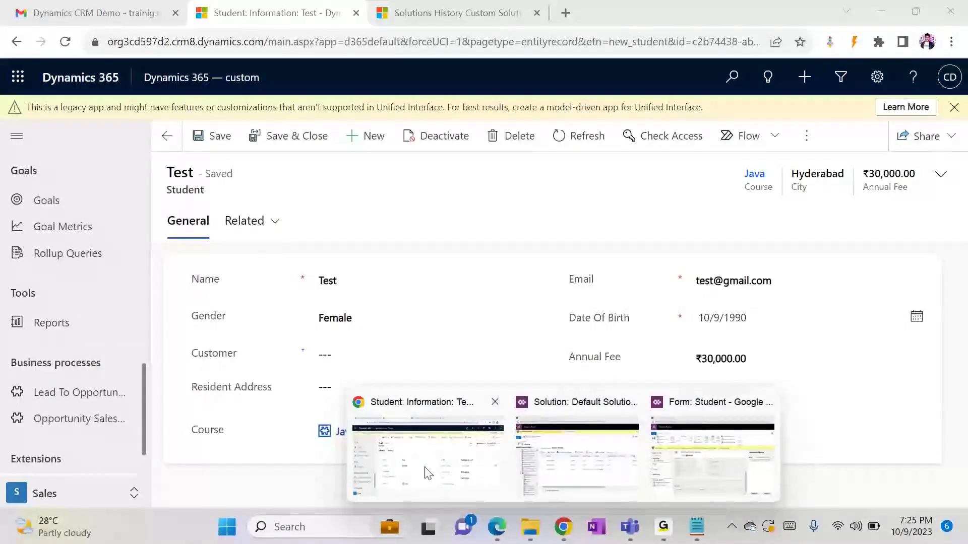
{"action": "left_click", "coordinate": [254, 224]}
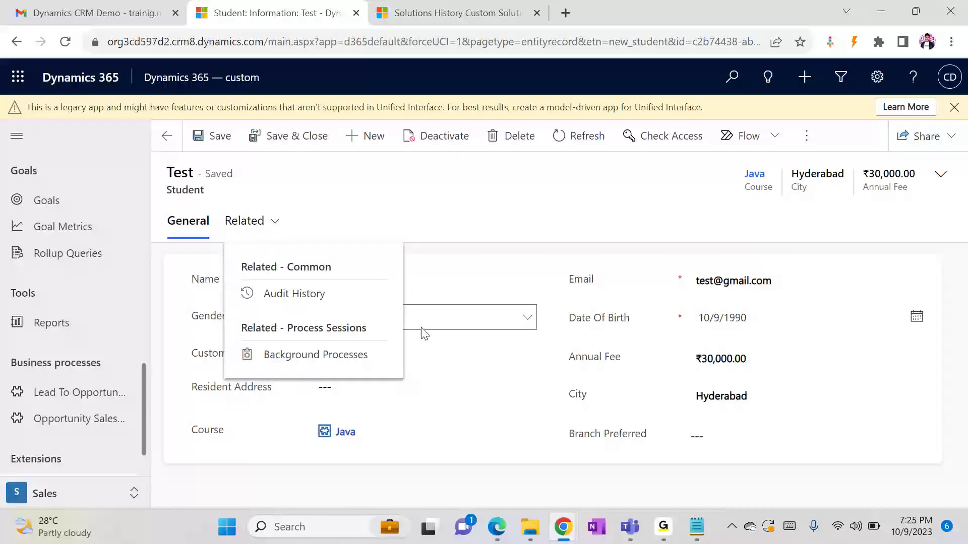
Switch back to the Student form editor and save and close it
{"action": "left_click", "coordinate": [563, 526]}
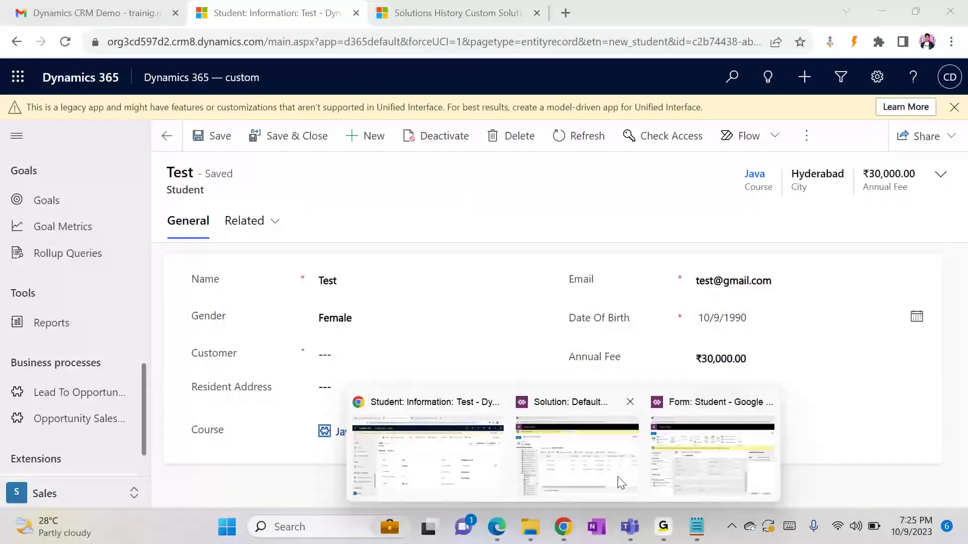
{"action": "left_click", "coordinate": [712, 456]}
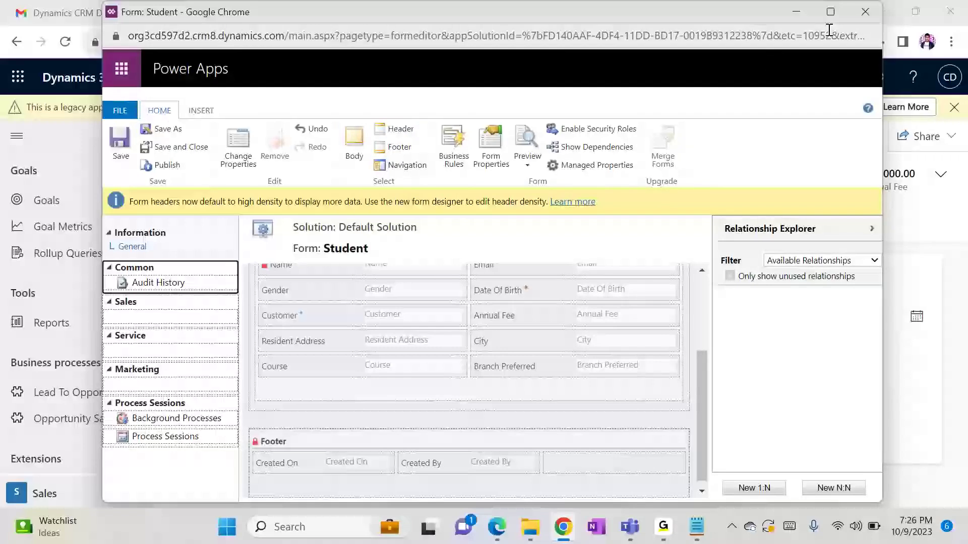
{"action": "left_click", "coordinate": [162, 149]}
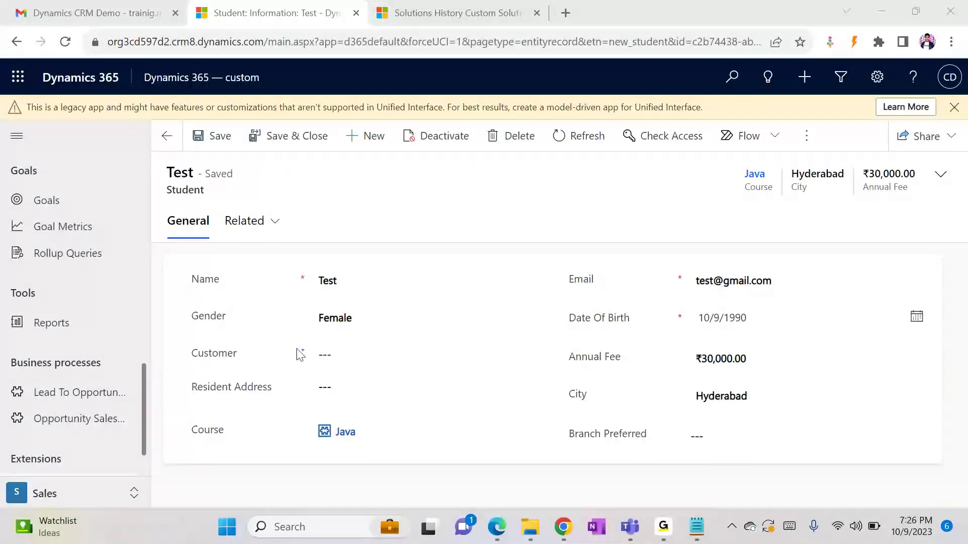
Confirm the Java course's related Students list shows Test, then return to the Student forms list
{"action": "left_click", "coordinate": [339, 435]}
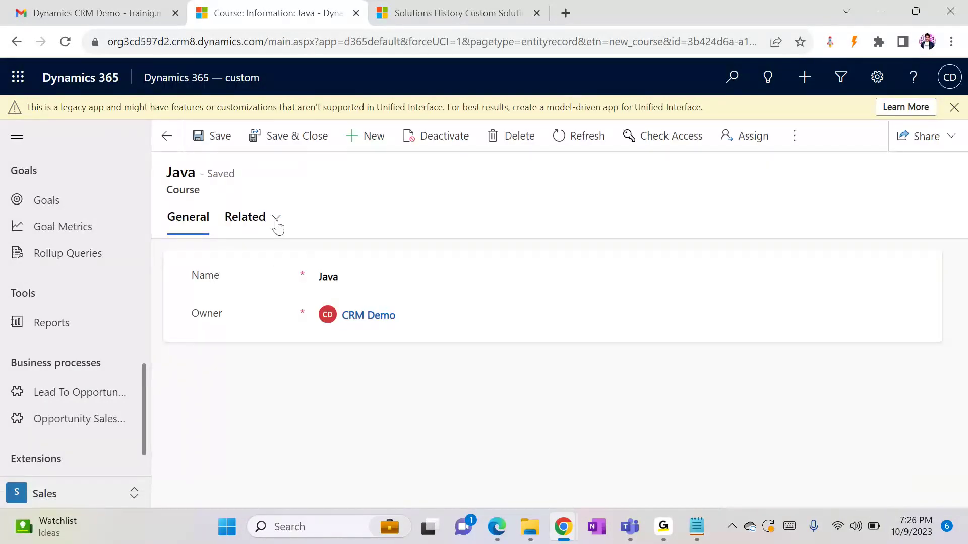
{"action": "left_click", "coordinate": [245, 223]}
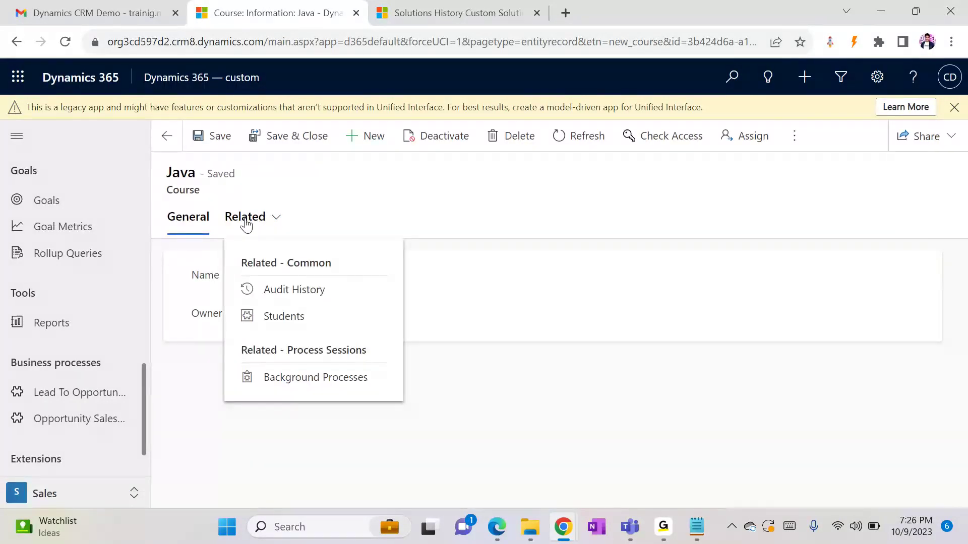
{"action": "left_click", "coordinate": [303, 318]}
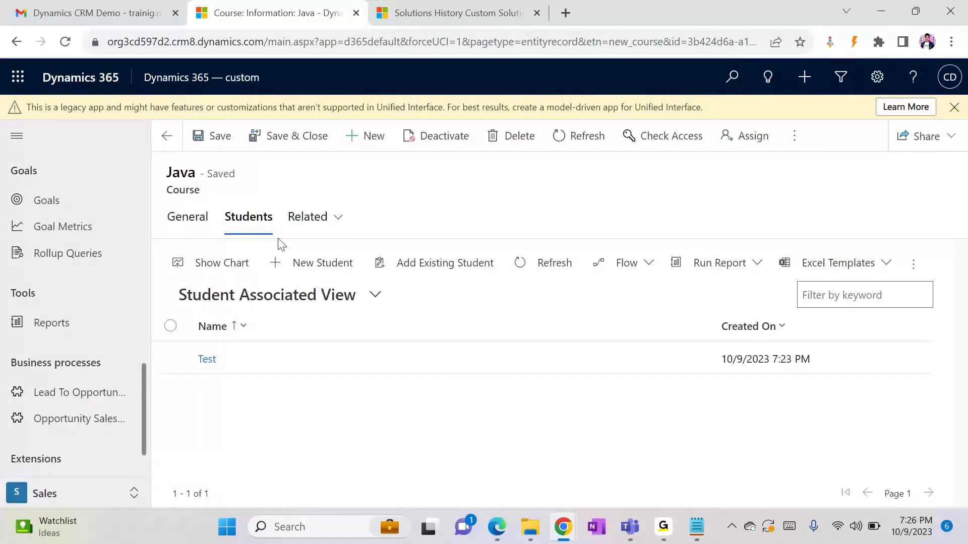
{"action": "left_click", "coordinate": [198, 218]}
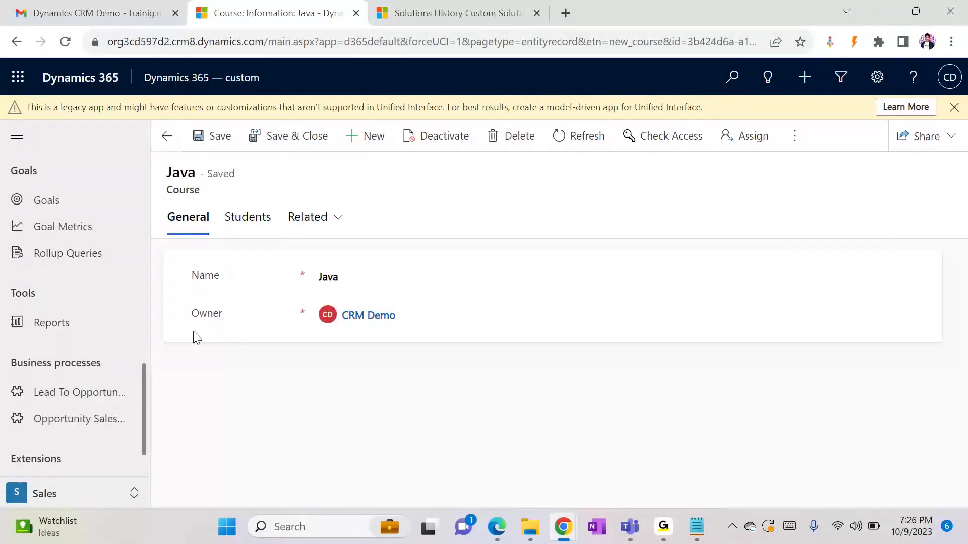
{"action": "left_click", "coordinate": [309, 219]}
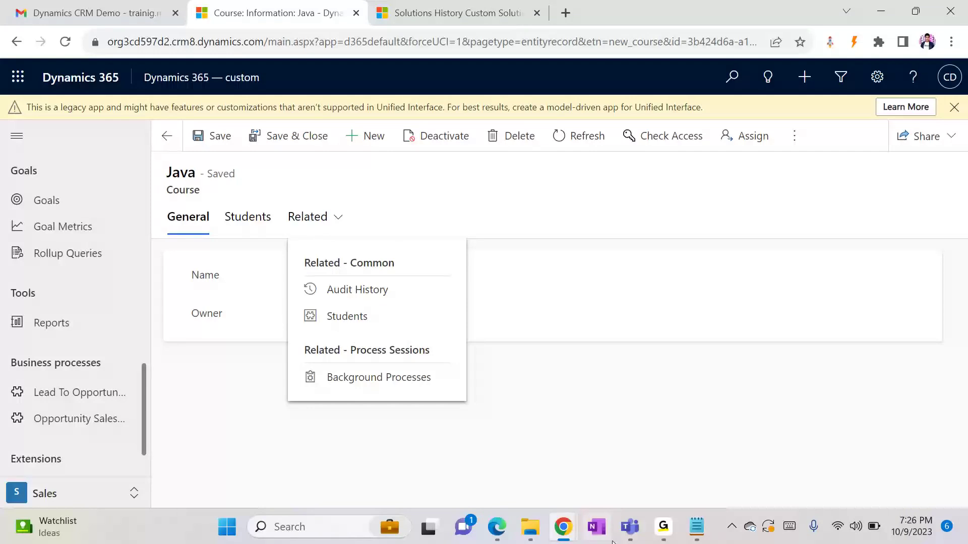
{"action": "left_click", "coordinate": [555, 533]}
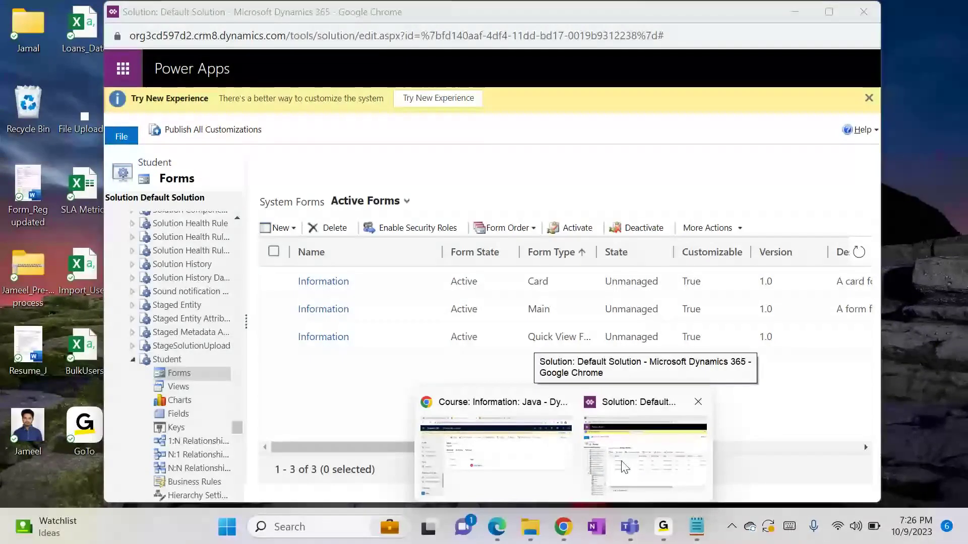
{"action": "left_click", "coordinate": [626, 467]}
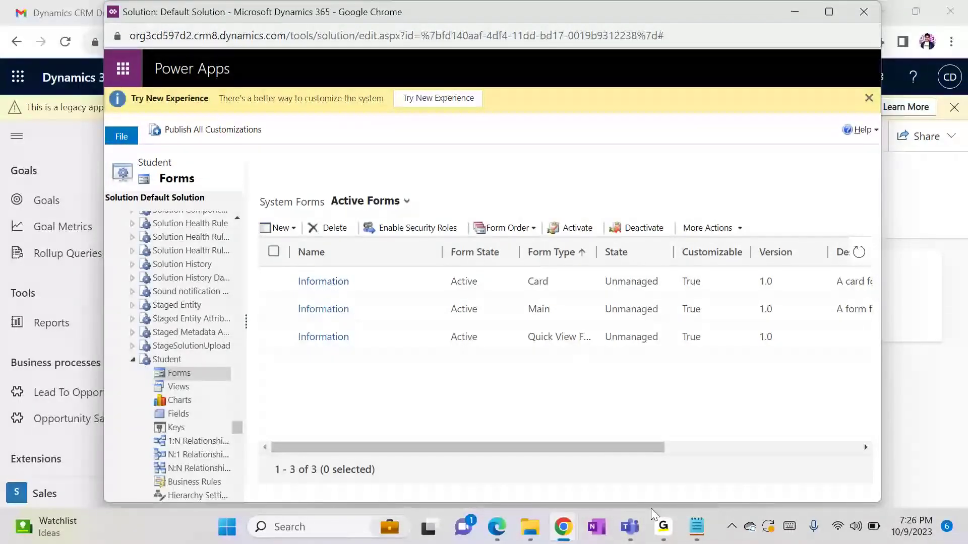
Add a 'Types of Forms:-' heading below the 4- Navigation line in the class notes
{"action": "mouse_move", "coordinate": [706, 539]}
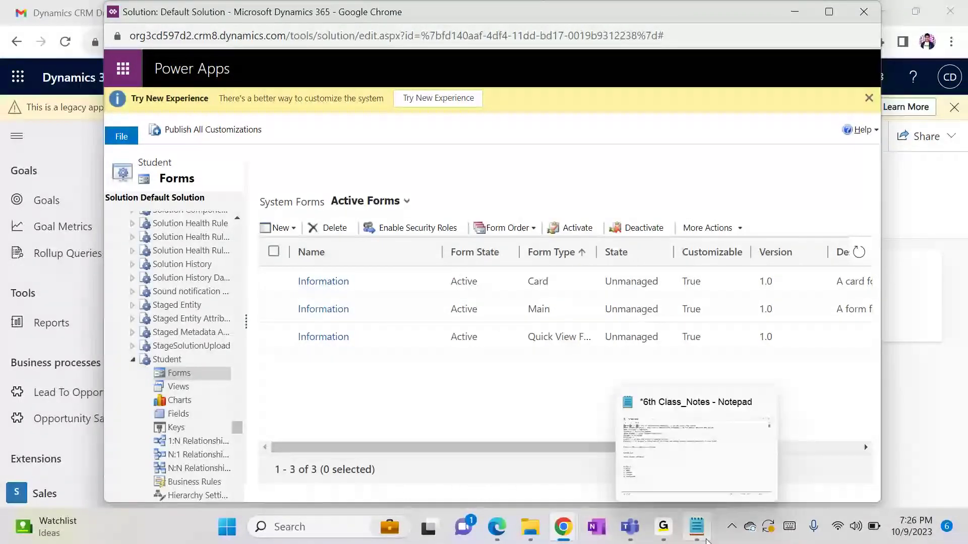
{"action": "left_click", "coordinate": [724, 462]}
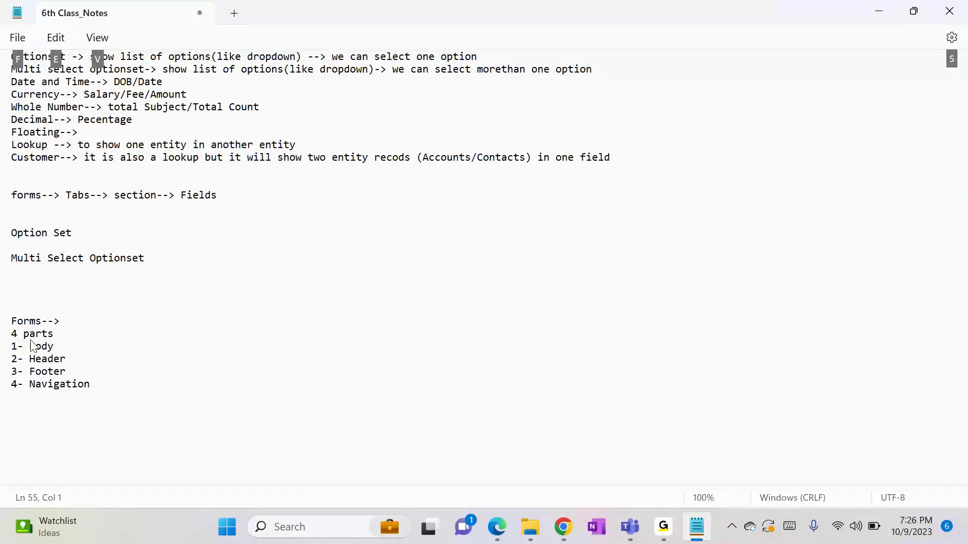
{"action": "left_click", "coordinate": [95, 386]}
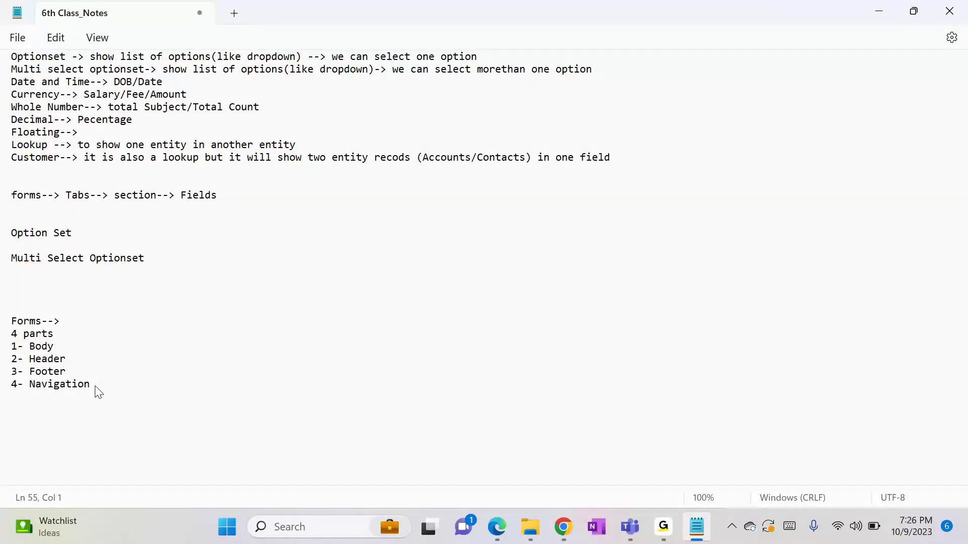
{"action": "key", "text": "Return"}
{"action": "key", "text": "Return"}
{"action": "type", "text": "Types of Forms:-"}
List main, Quic view, Quick create and Card forms, noting main form is for Desktop/Laptop access
{"action": "key", "text": "Return"}
{"action": "key", "text": "Return"}
{"action": "type", "text": "1- main form "}
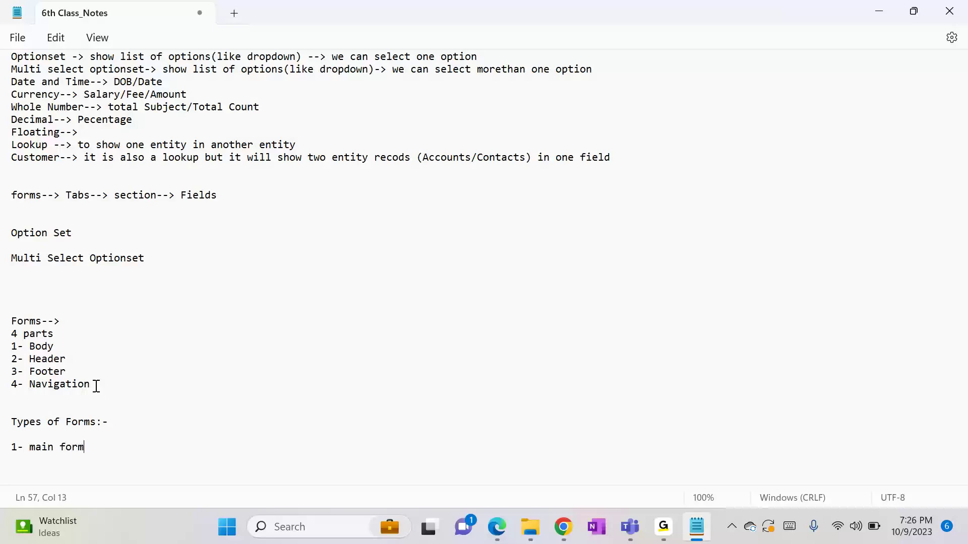
{"action": "type", "text": "2- Quic view Form"}
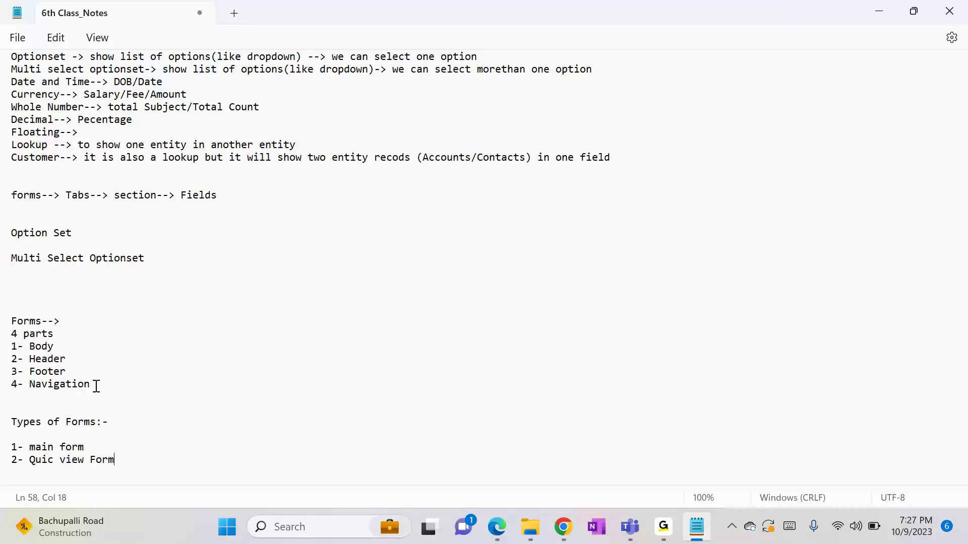
{"action": "key", "text": "Return"}
{"action": "type", "text": "3- Quick create Form"}
{"action": "key", "text": "Return"}
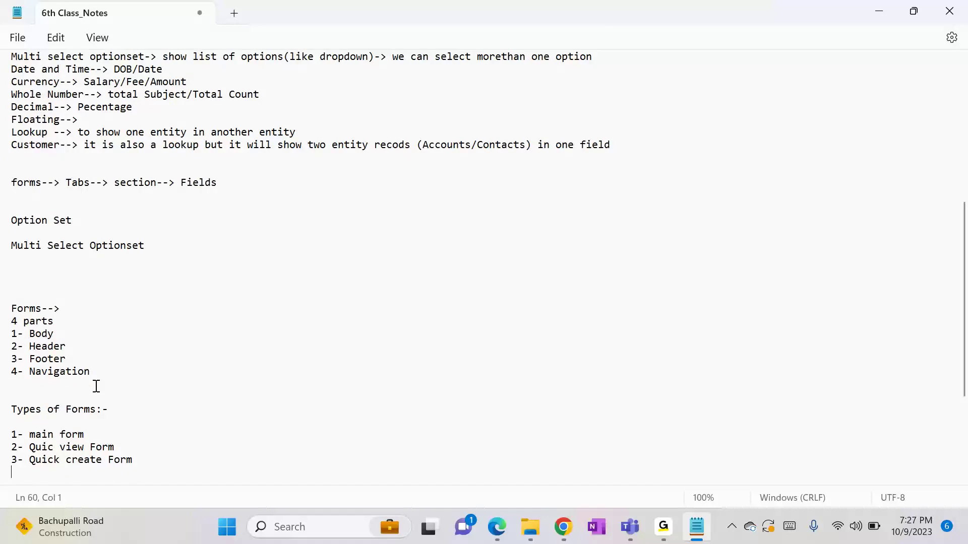
{"action": "type", "text": "4- Card Form"}
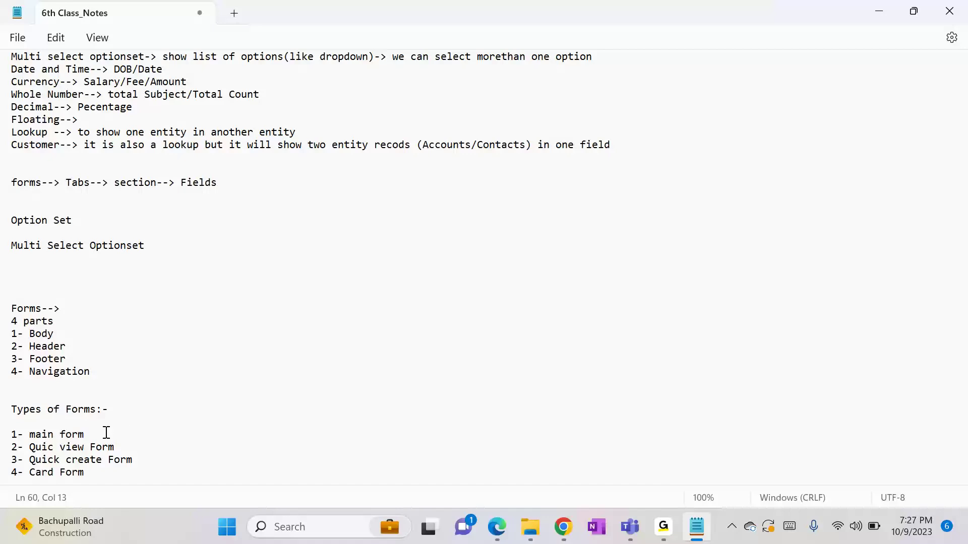
{"action": "type", "text": "> when we access crm fr"}
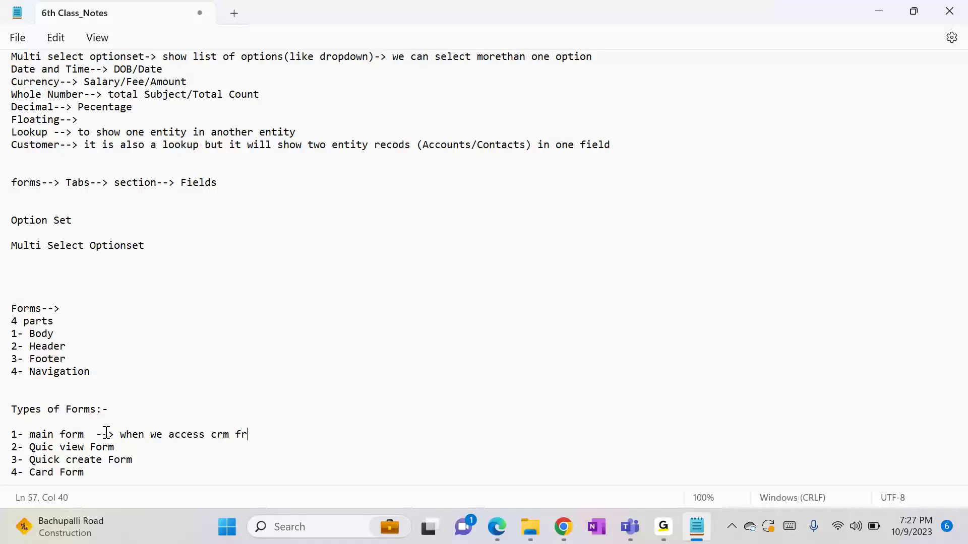
{"action": "type", "text": "om Desktop/Laptop"}
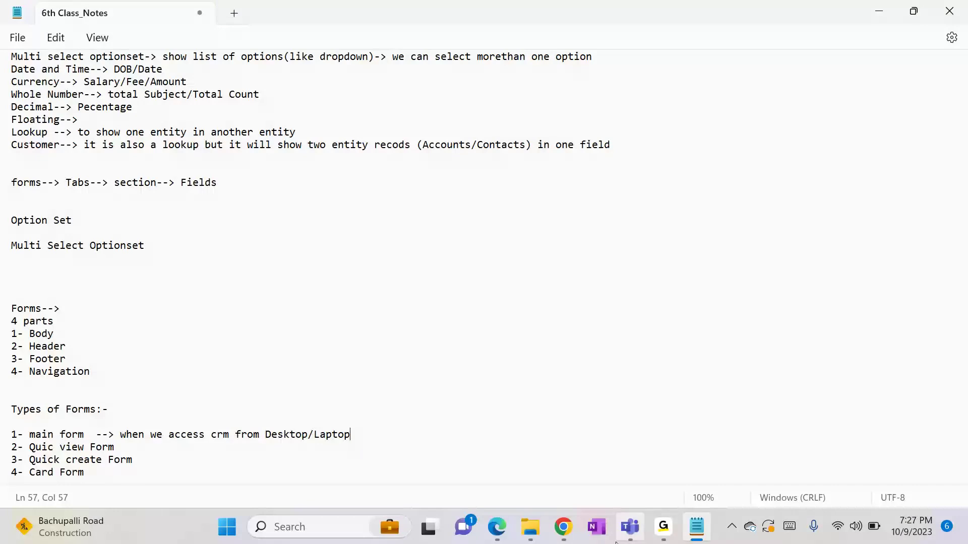
From the Students list under Extensions, start a blank New Student record
{"action": "mouse_move", "coordinate": [563, 527]}
{"action": "left_click", "coordinate": [504, 474]}
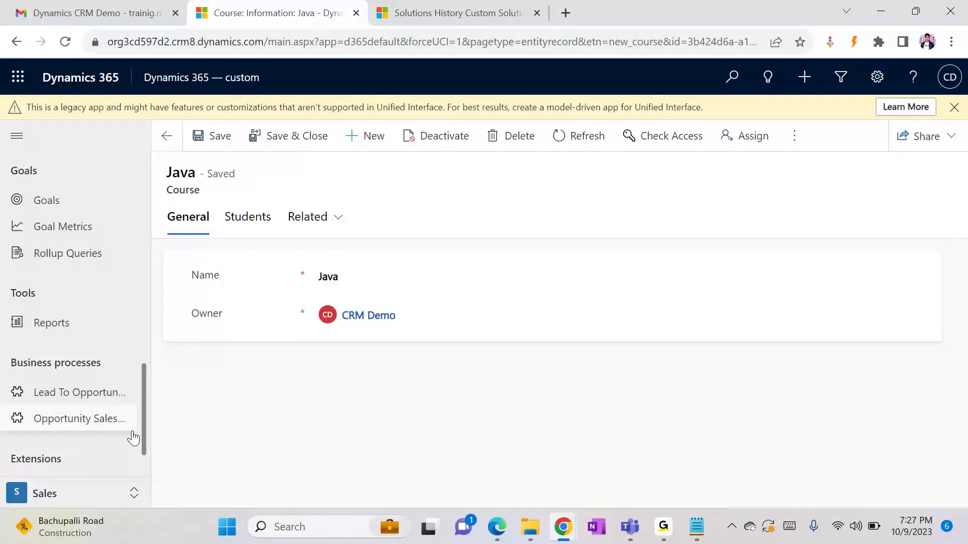
{"action": "scroll", "coordinate": [146, 441], "scroll_direction": "down", "scroll_amount": 1}
{"action": "left_click", "coordinate": [82, 436]}
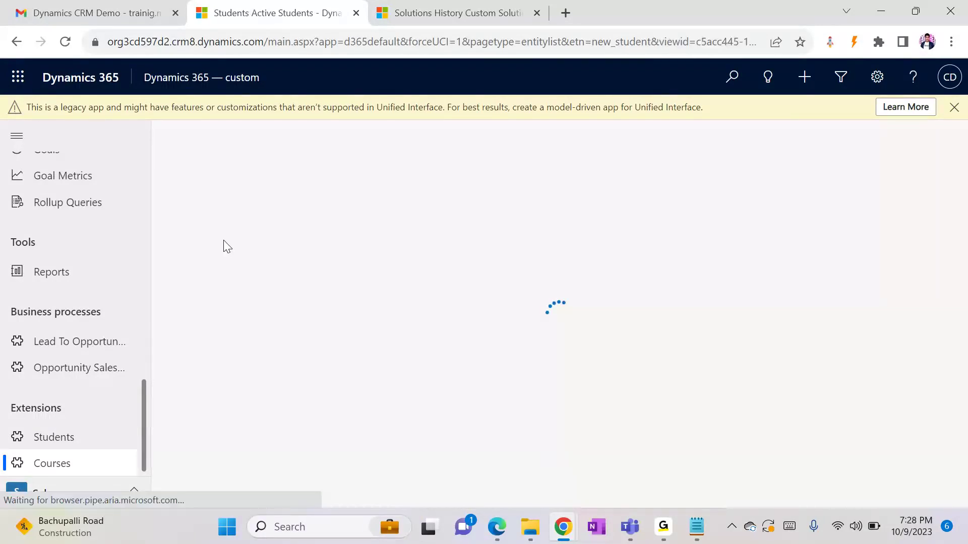
{"action": "left_click", "coordinate": [306, 135]}
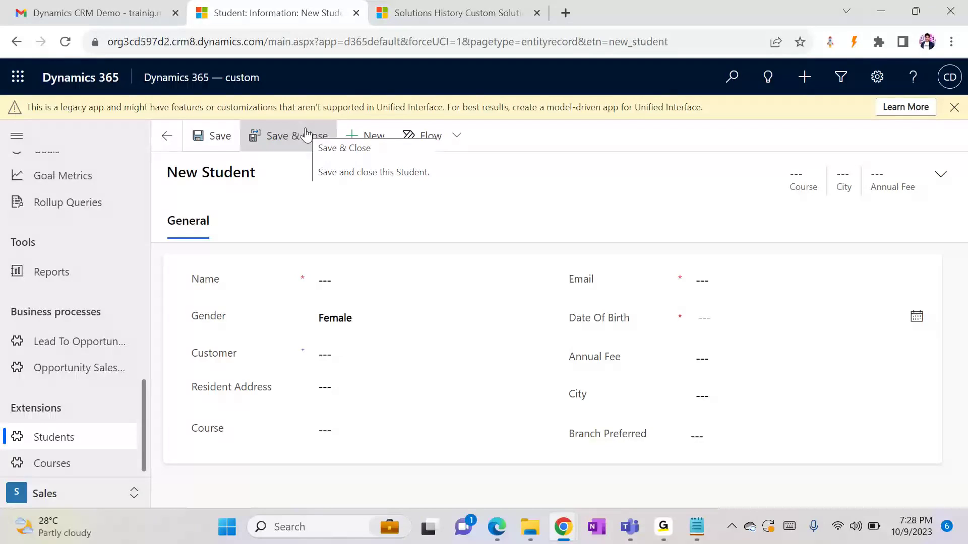
In the Default Solution window, open the Student Card form and scroll through it
{"action": "key", "text": "alt+Tab"}
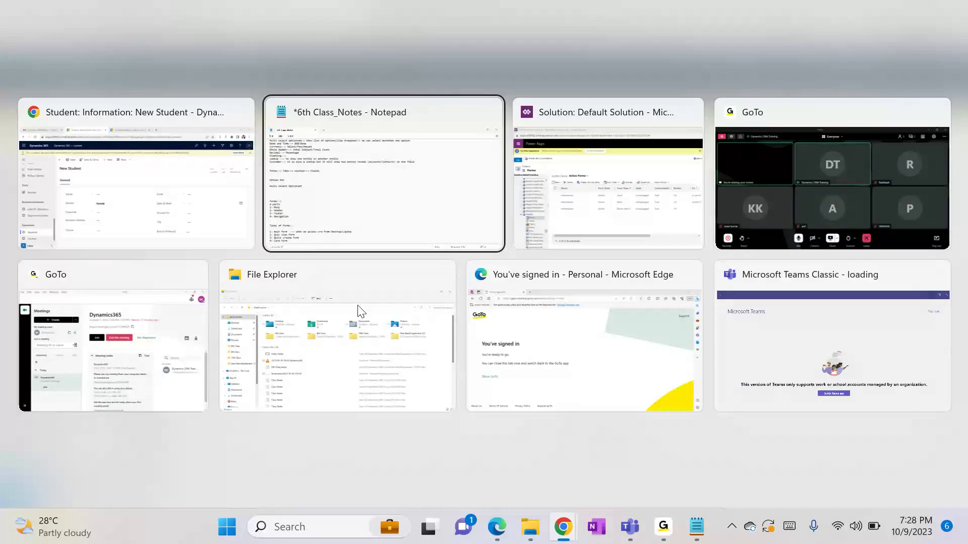
{"action": "key", "text": "alt+Tab"}
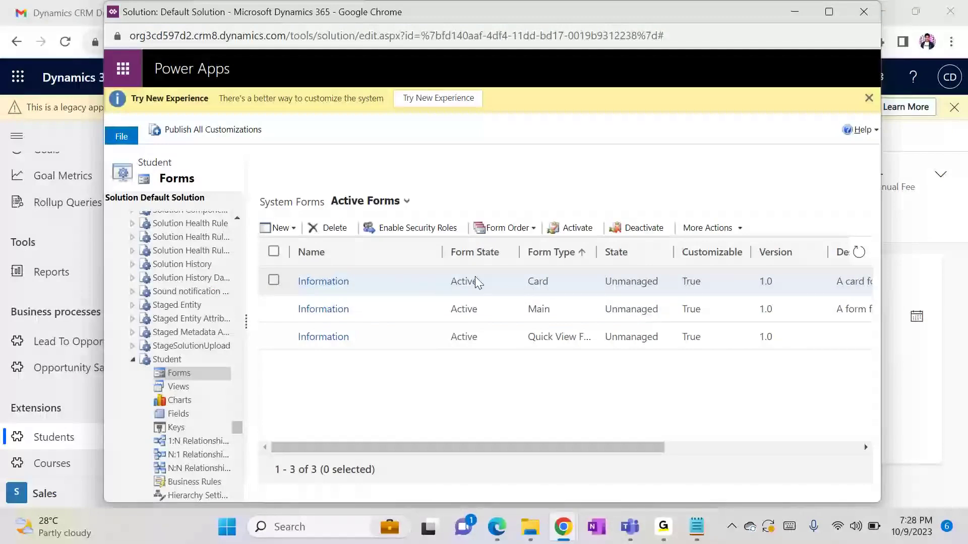
{"action": "left_click", "coordinate": [325, 284]}
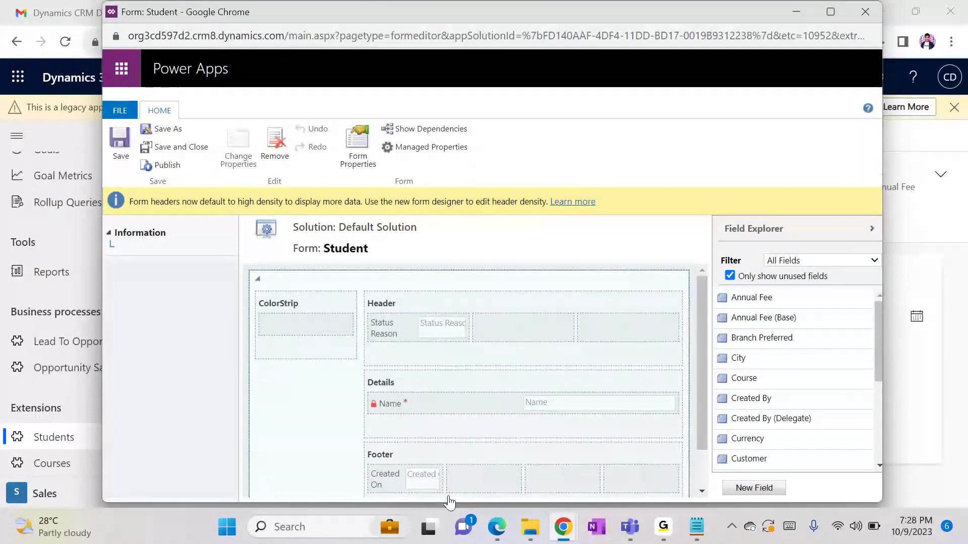
{"action": "left_click_drag", "start_coordinate": [696, 312], "coordinate": [736, 168]}
{"action": "left_click", "coordinate": [855, 16]}
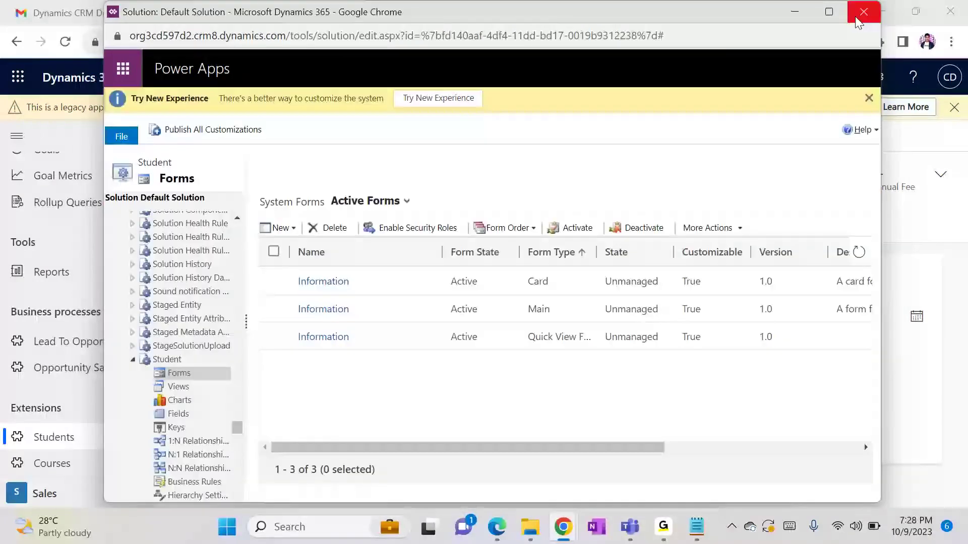
{"action": "key", "text": "super"}
{"action": "type", "text": "po"}
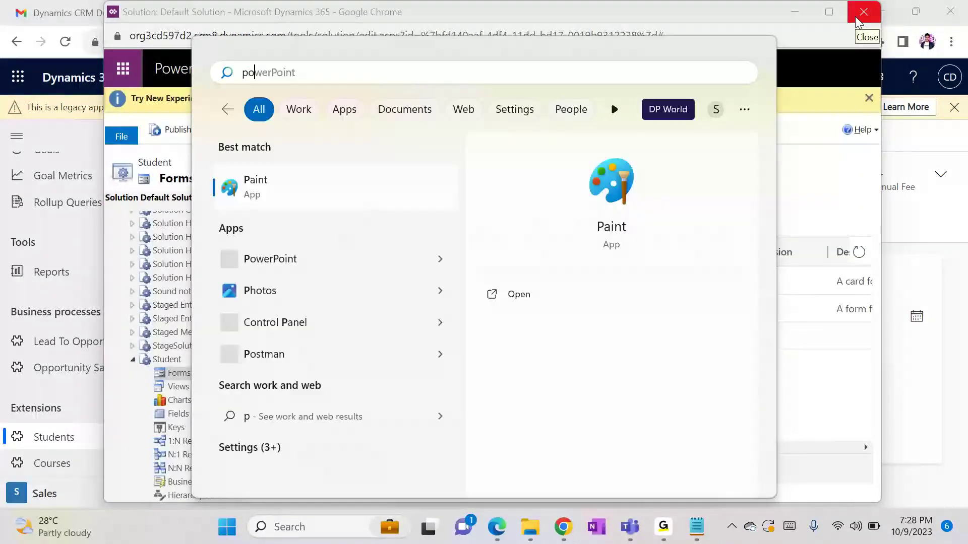
{"action": "type", "text": "we"}
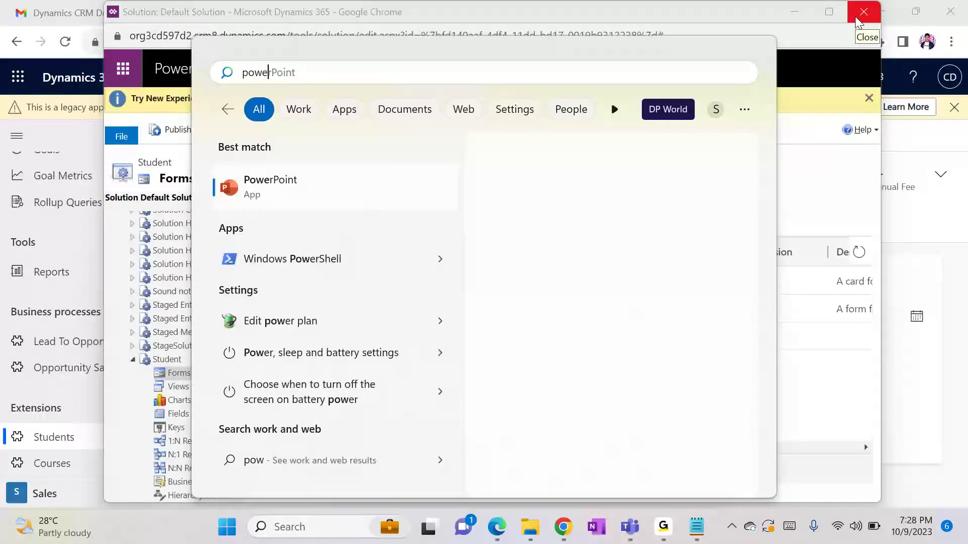
{"action": "key", "text": "BackSpace"}
{"action": "key", "text": "BackSpace"}
{"action": "key", "text": "BackSpace"}
{"action": "key", "text": "BackSpace"}
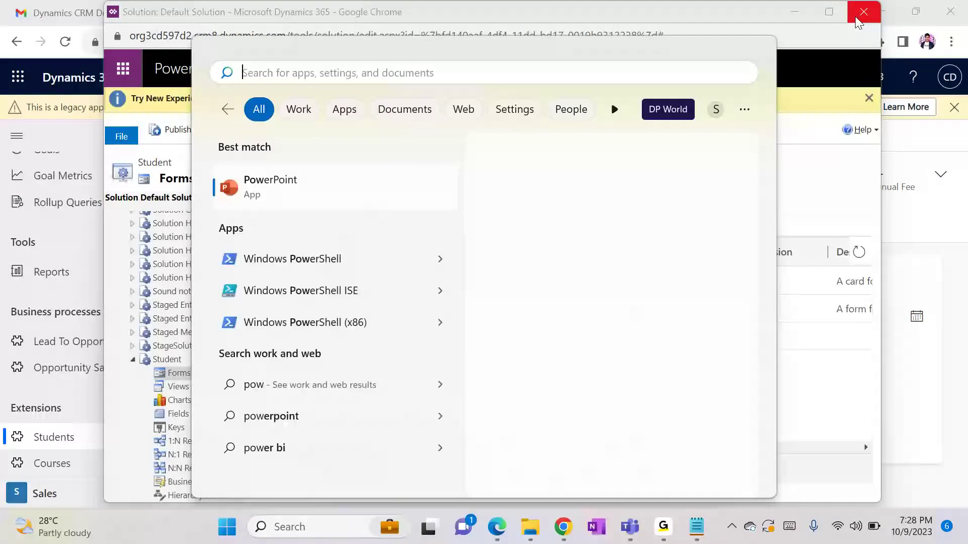
{"action": "key", "text": "Escape"}
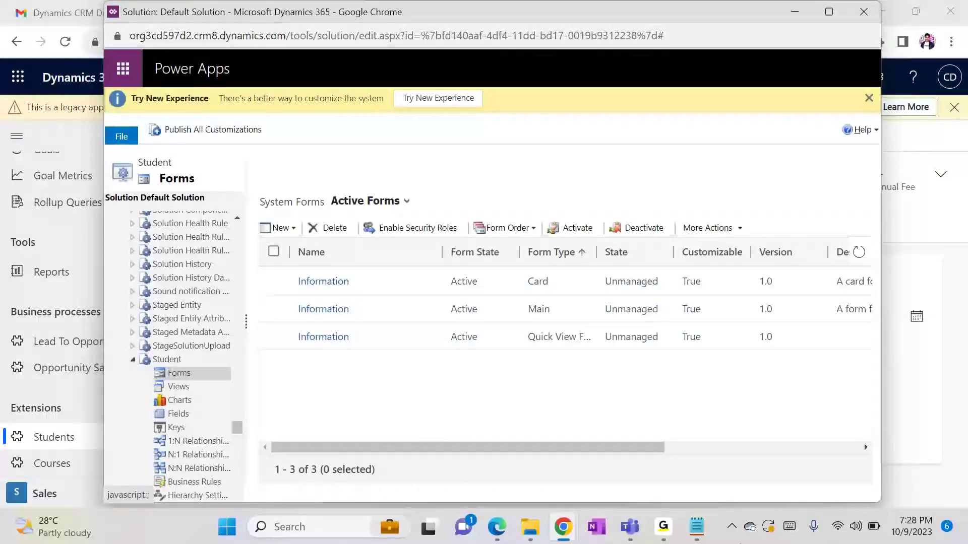
Append '--> show the data from the related entity' to the '2- Quic view Form' line
{"action": "left_click", "coordinate": [696, 527]}
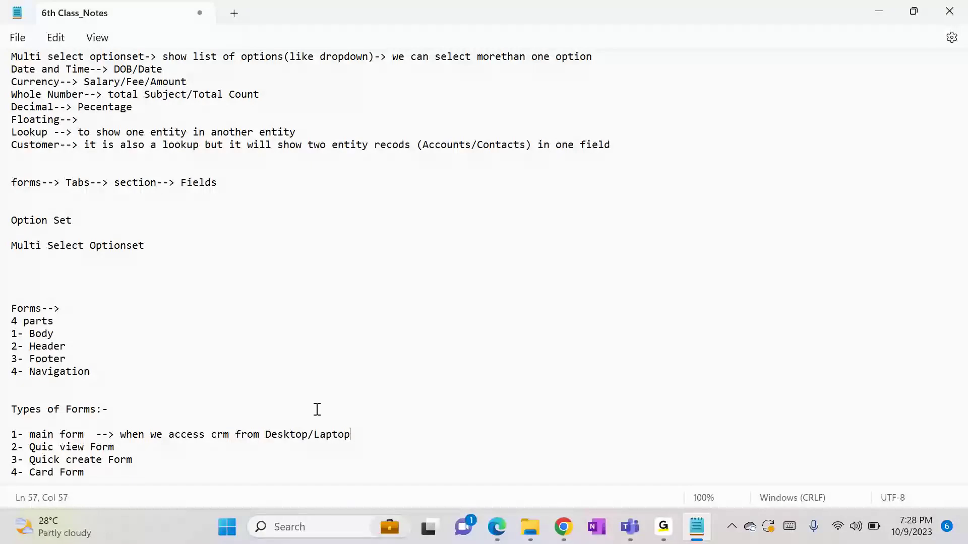
{"action": "left_click", "coordinate": [137, 445]}
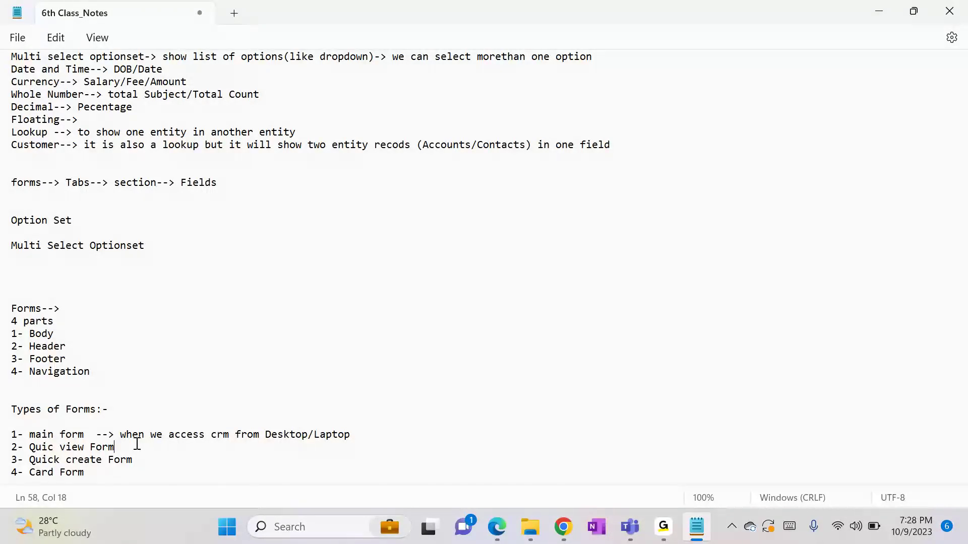
{"action": "type", "text": "--> show the data from t"}
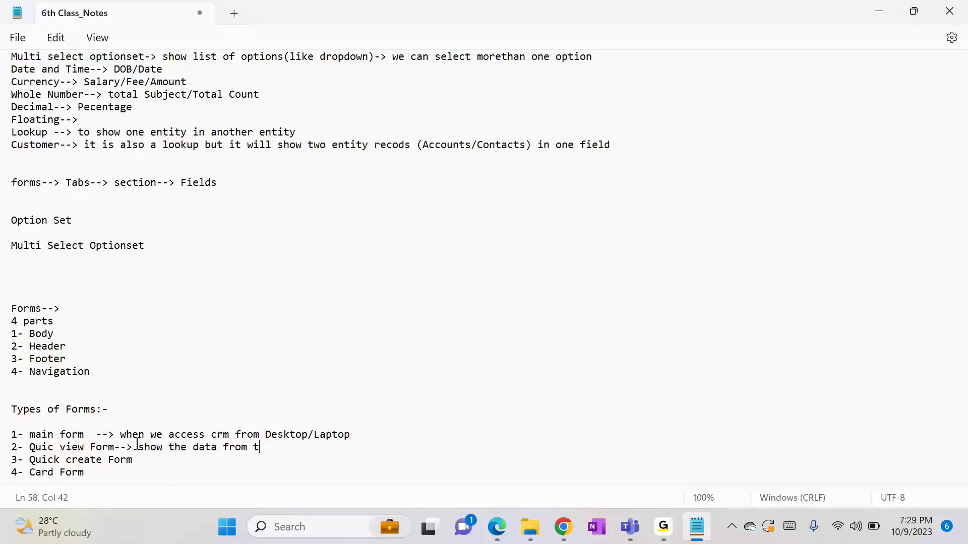
{"action": "type", "text": "he related entity"}
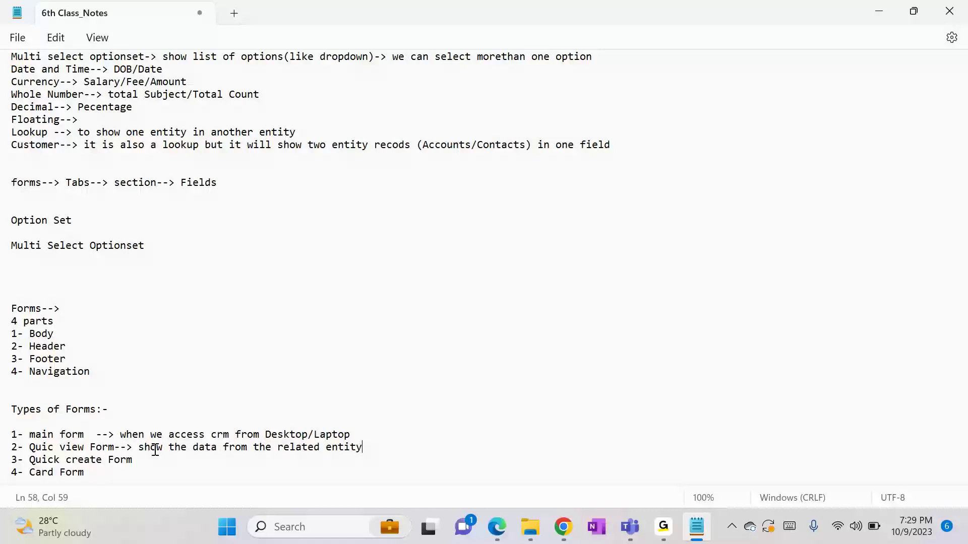
{"action": "key", "text": "alt+Tab"}
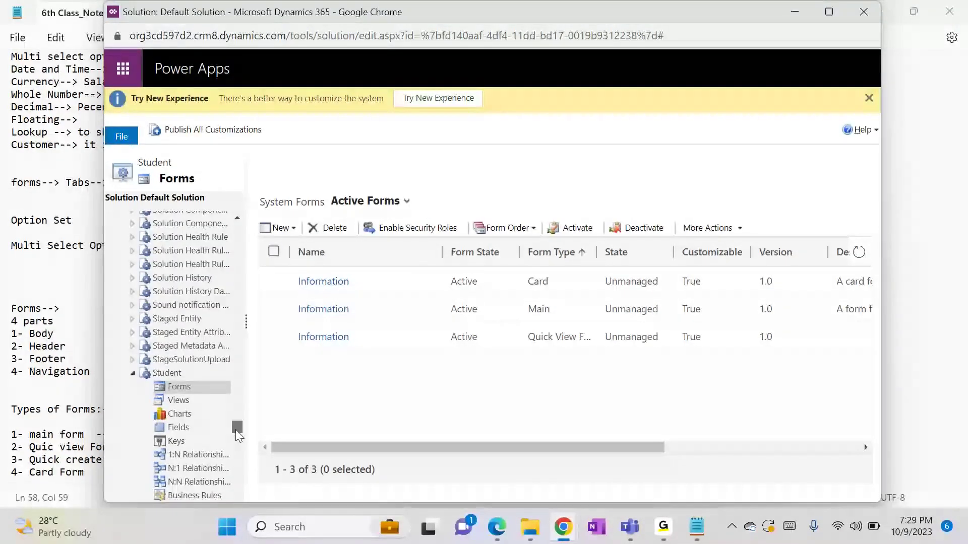
Expand Course in the solution tree, show its Fields, and start a New field
{"action": "left_click_drag", "start_coordinate": [235, 430], "coordinate": [224, 294]}
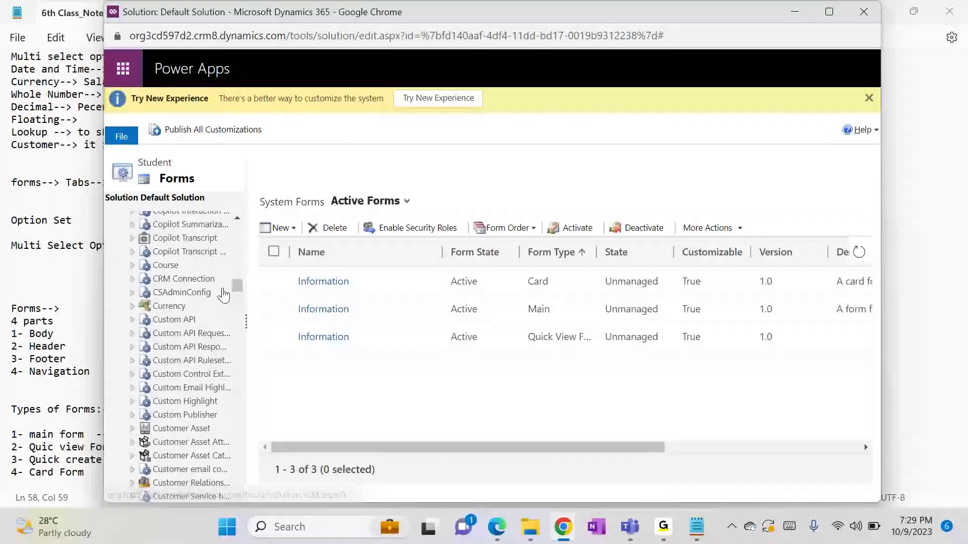
{"action": "left_click", "coordinate": [132, 266]}
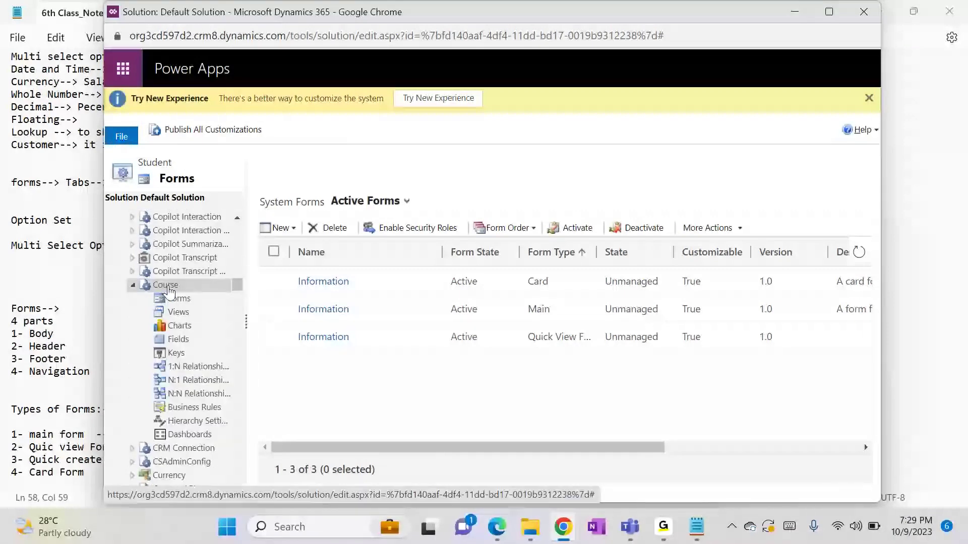
{"action": "left_click", "coordinate": [185, 340]}
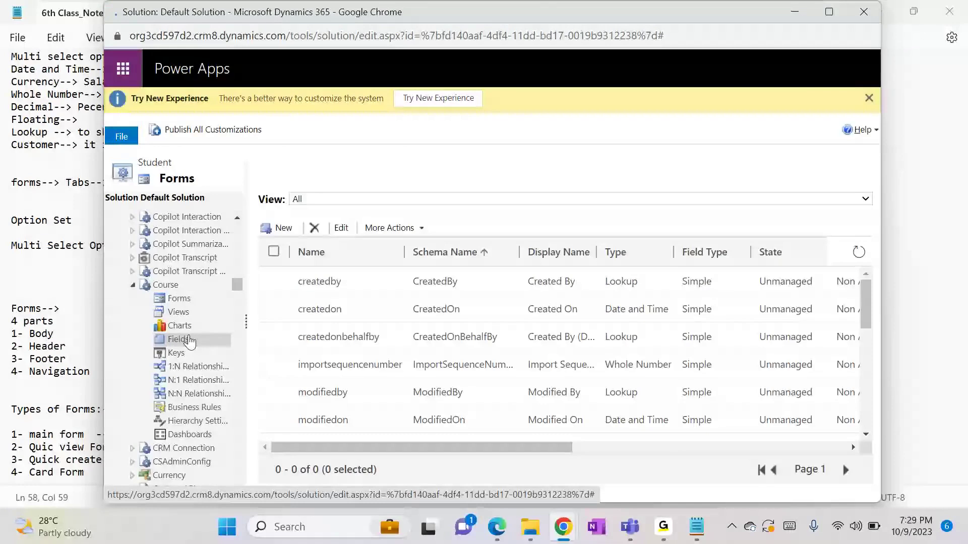
{"action": "left_click", "coordinate": [283, 230]}
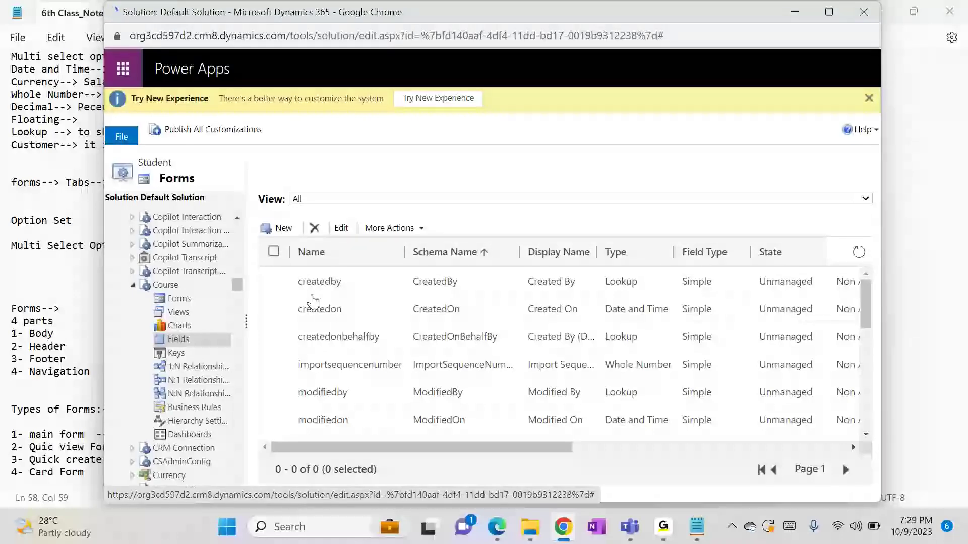
{"action": "left_click", "coordinate": [285, 229]}
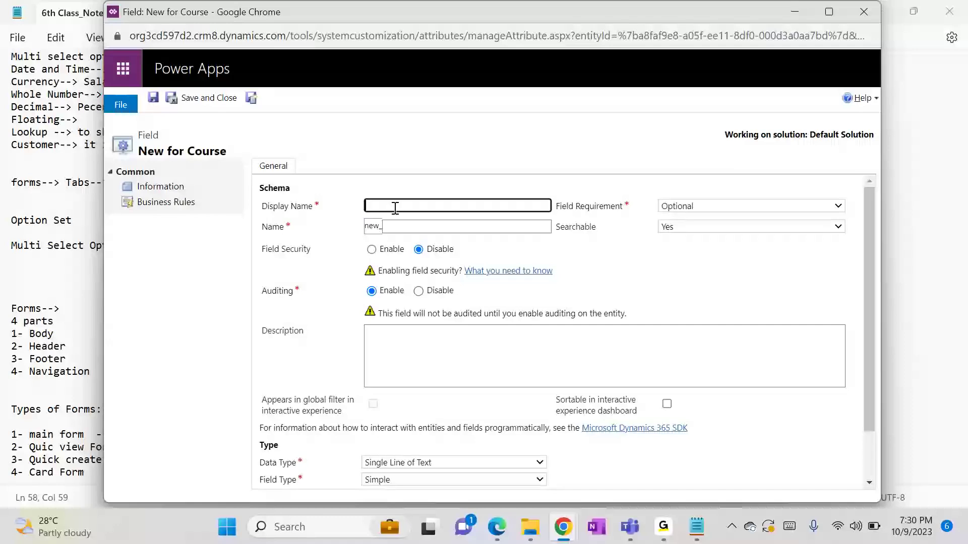
Create a Start Date field of type Date and Time on Course
{"action": "type", "text": "Start Date"}
{"action": "key", "text": "Tab"}
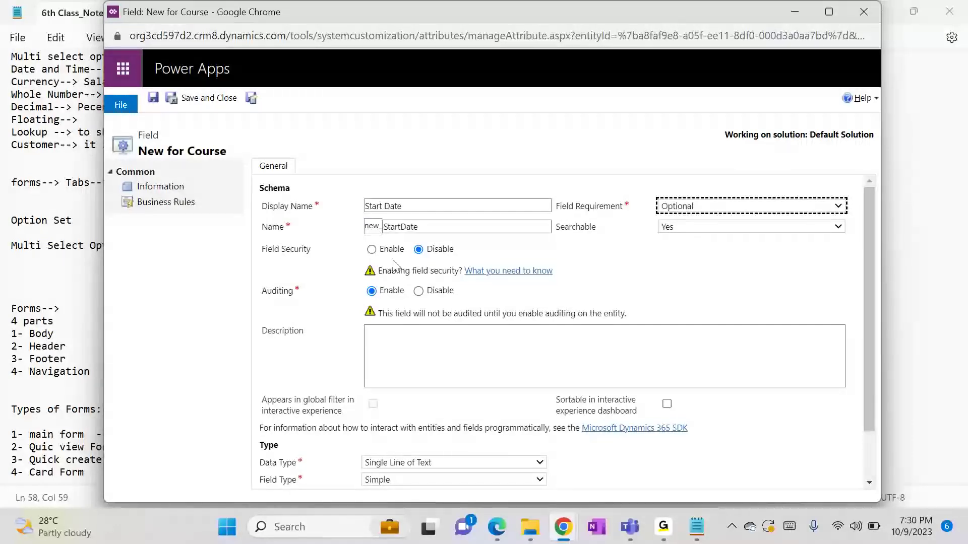
{"action": "left_click", "coordinate": [401, 463]}
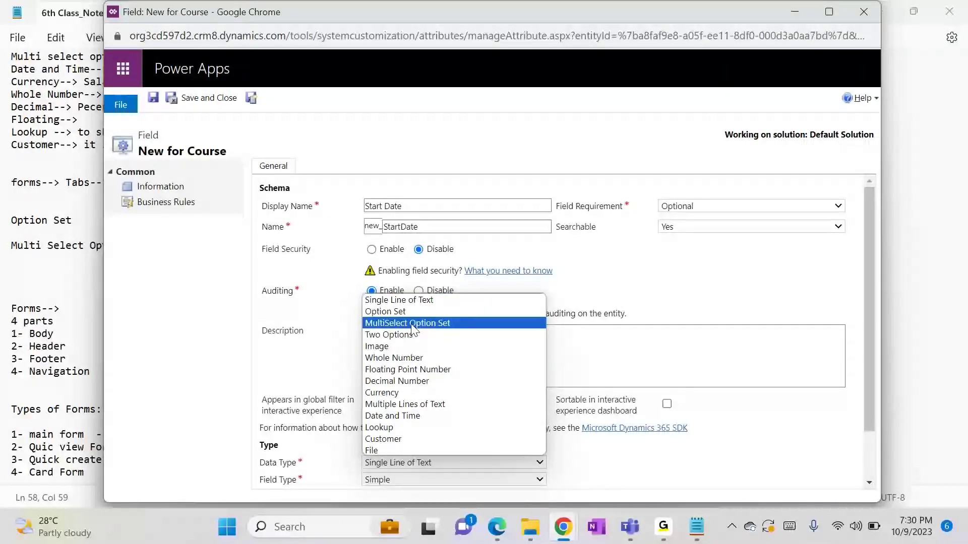
{"action": "left_click", "coordinate": [399, 416]}
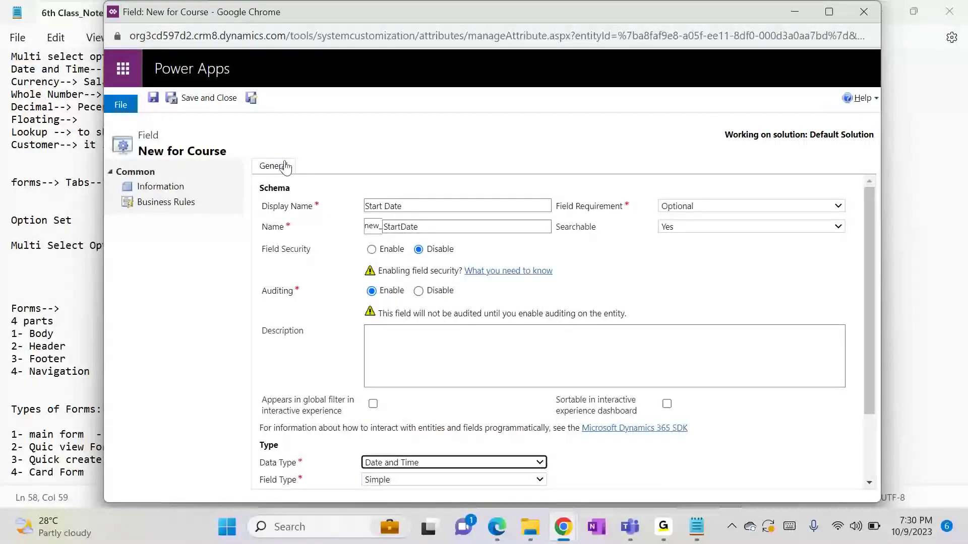
{"action": "left_click", "coordinate": [212, 98]}
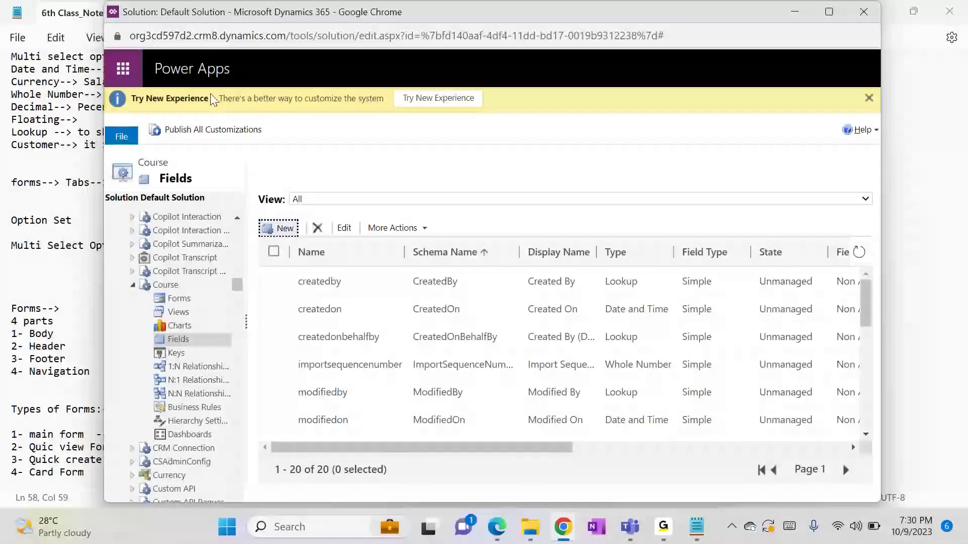
Create an End Date field of type Date and Time on Course
{"action": "left_click", "coordinate": [281, 230]}
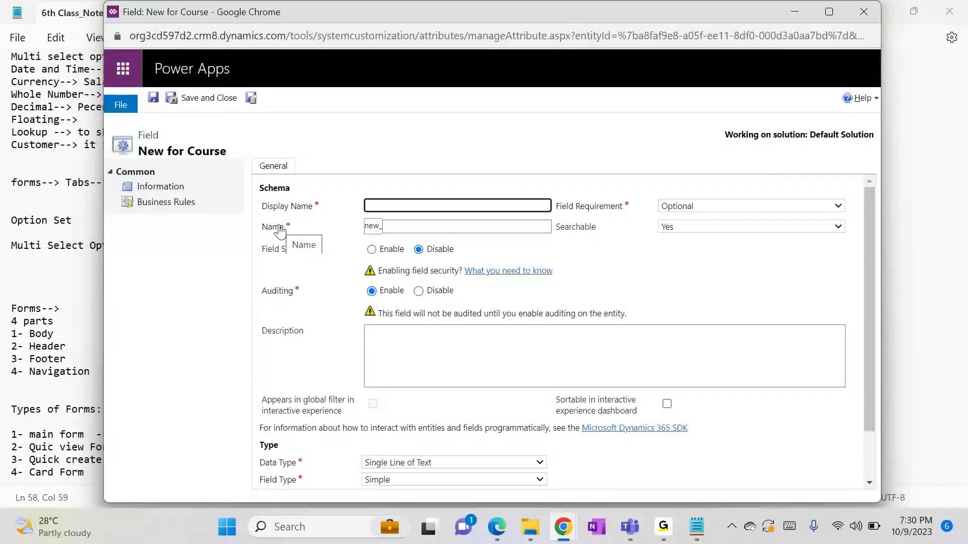
{"action": "type", "text": "nd Date"}
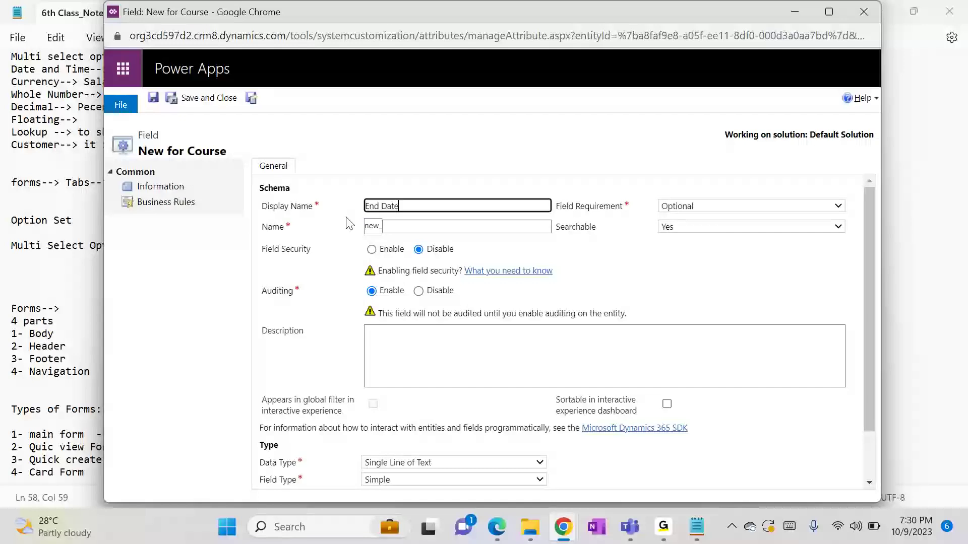
{"action": "left_click", "coordinate": [459, 160]}
{"action": "left_click", "coordinate": [428, 464]}
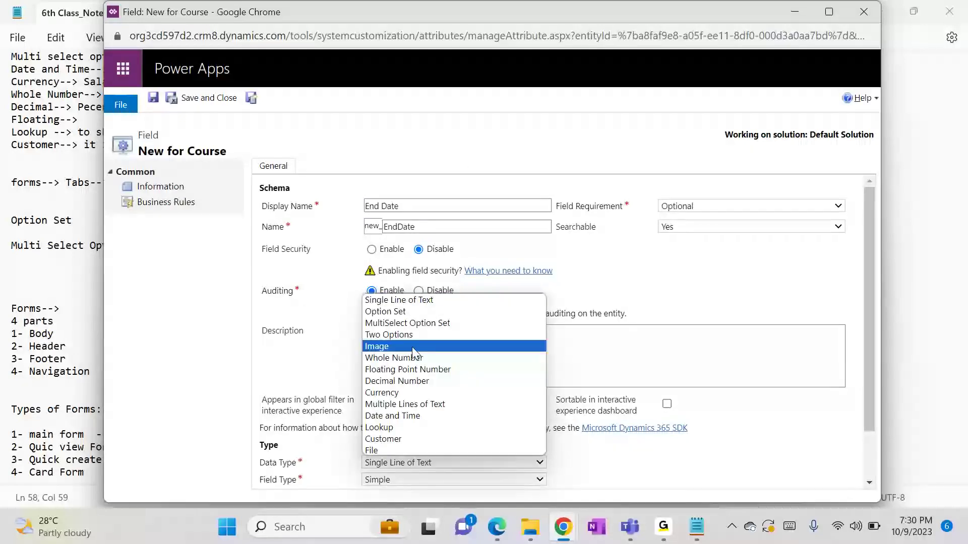
{"action": "left_click", "coordinate": [386, 415]}
{"action": "left_click", "coordinate": [222, 105]}
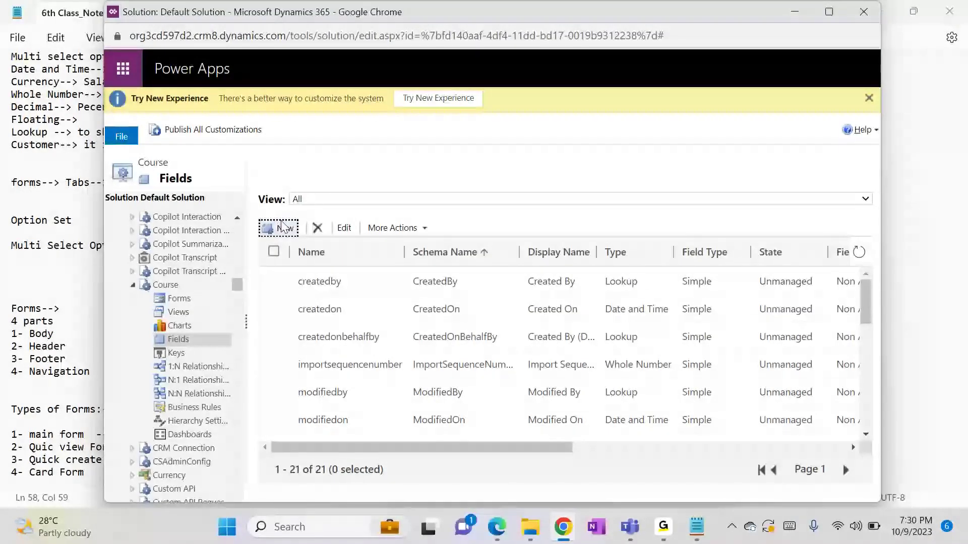
Start a new Course field named Course Mode with the Option Set data type
{"action": "left_click", "coordinate": [285, 230]}
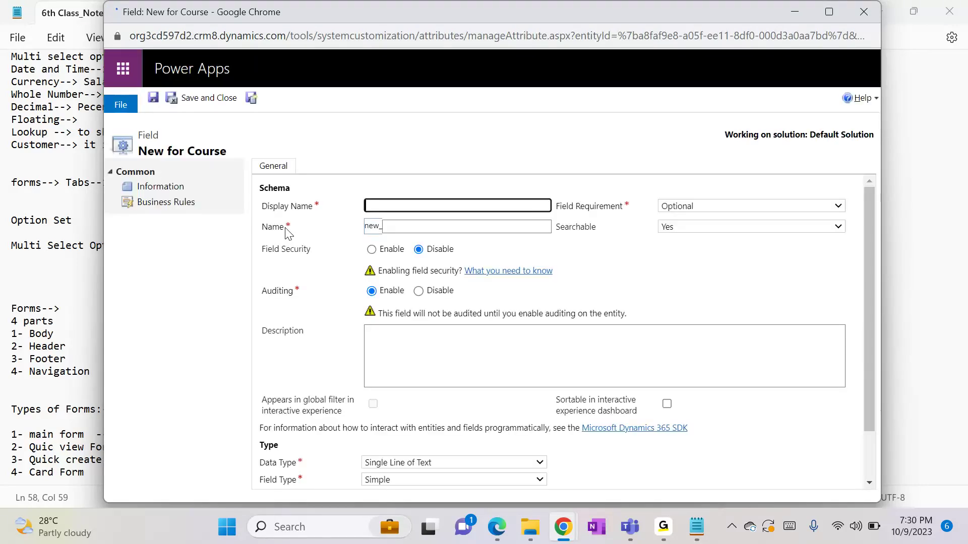
{"action": "type", "text": "C"}
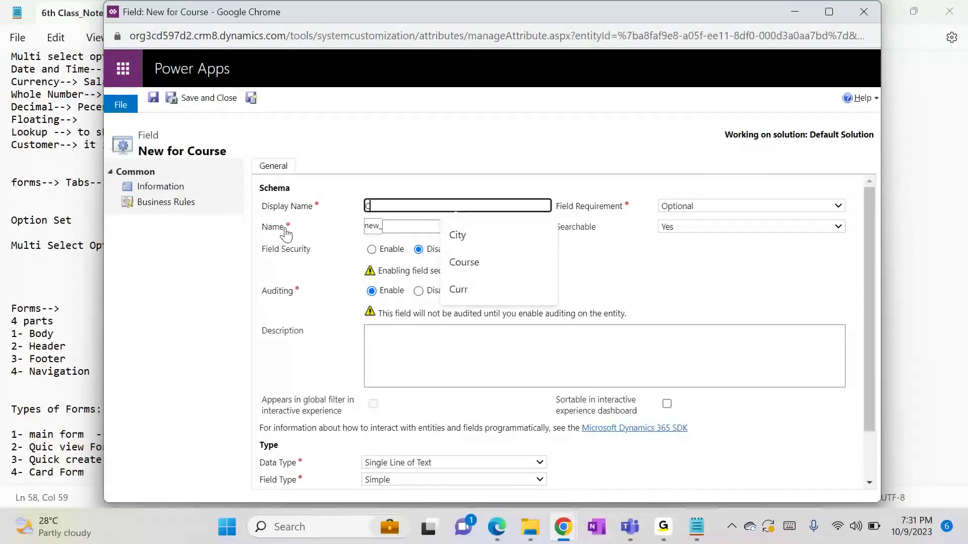
{"action": "type", "text": "ourse Mode"}
{"action": "left_click", "coordinate": [370, 464]}
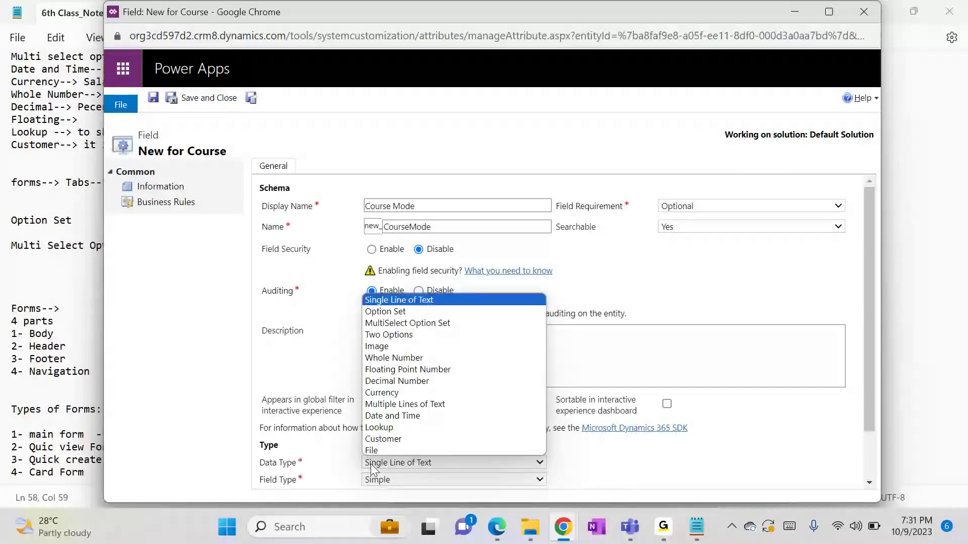
{"action": "left_click", "coordinate": [396, 311]}
{"action": "scroll", "coordinate": [872, 403], "scroll_direction": "down", "scroll_amount": 5}
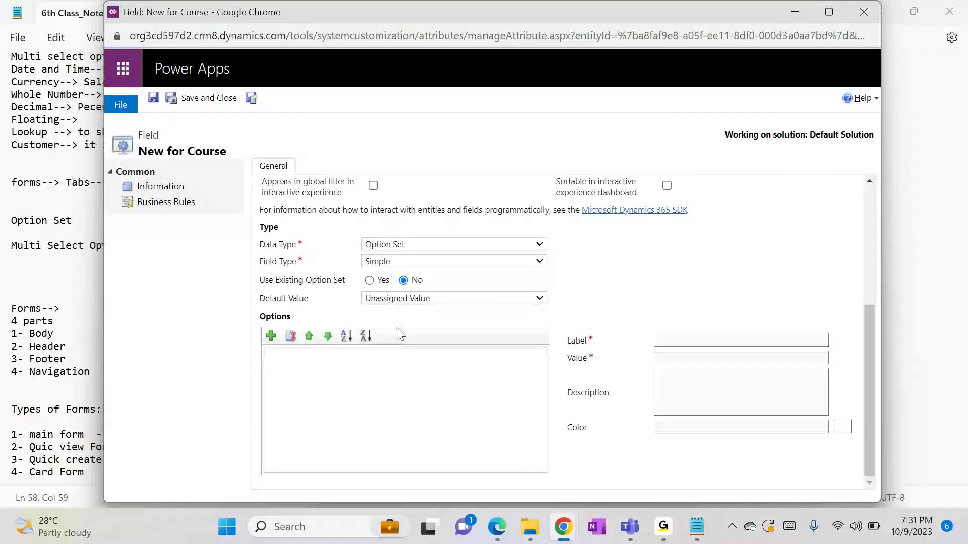
Add the options Online and Offline, then save the Course Mode field
{"action": "left_click", "coordinate": [272, 335]}
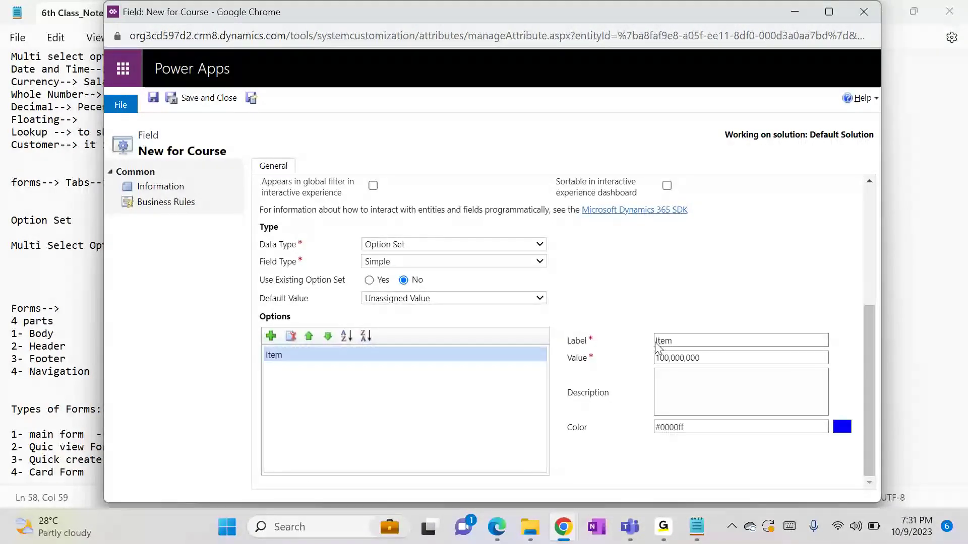
{"action": "double_click", "coordinate": [671, 342]}
{"action": "type", "text": "Online"}
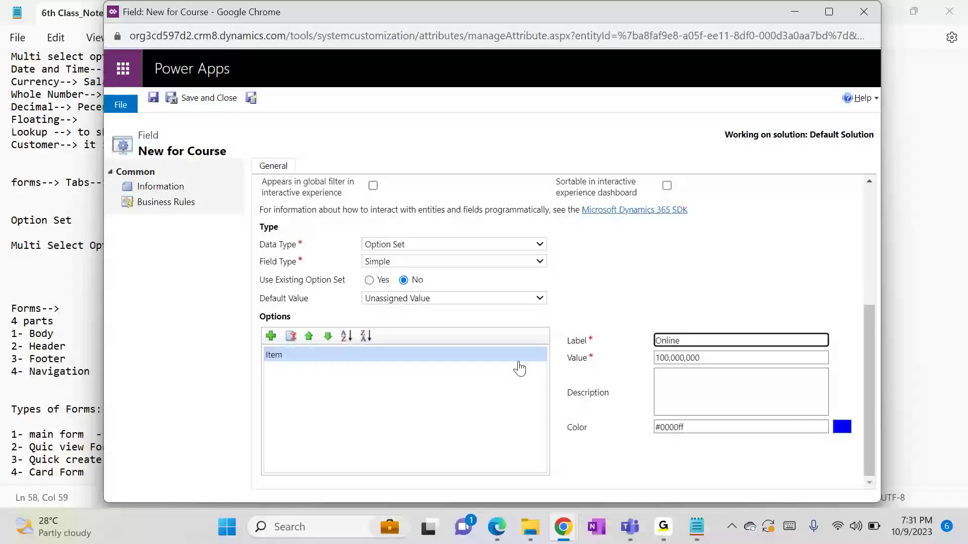
{"action": "left_click", "coordinate": [273, 340]}
{"action": "left_click", "coordinate": [273, 341]}
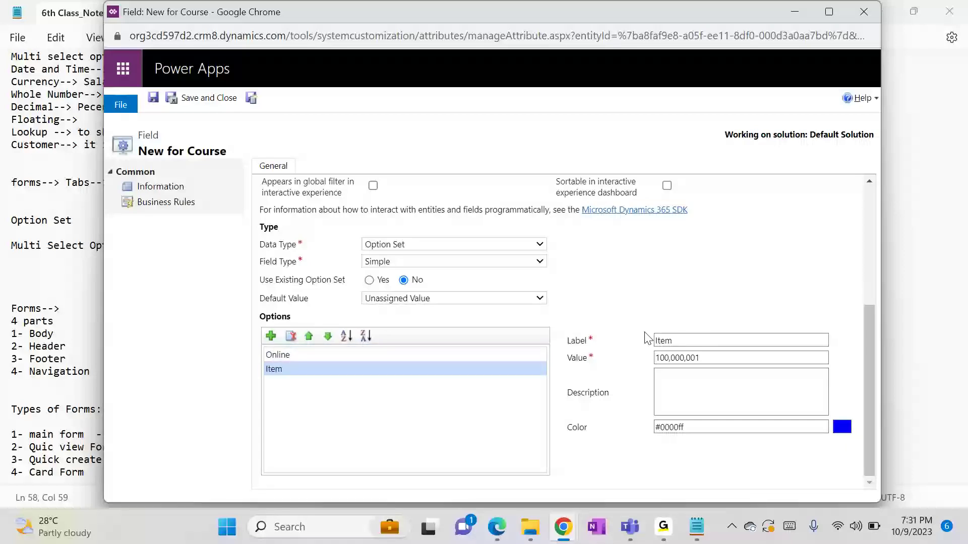
{"action": "double_click", "coordinate": [666, 340]}
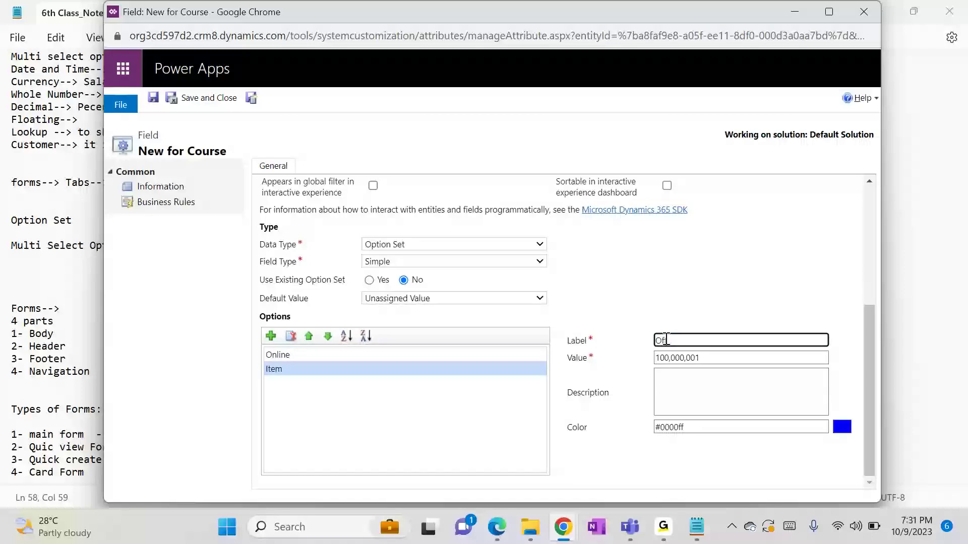
{"action": "left_click", "coordinate": [742, 294]}
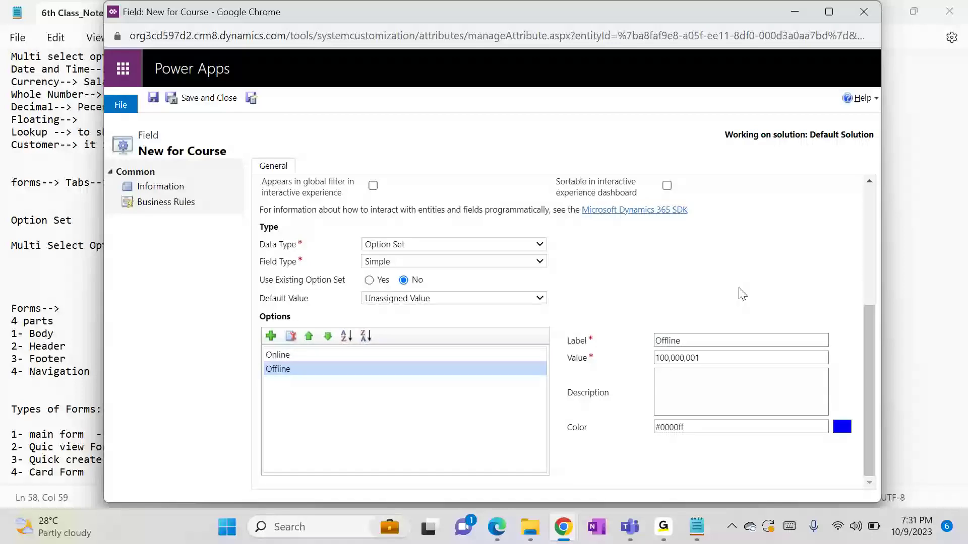
{"action": "left_click", "coordinate": [205, 101]}
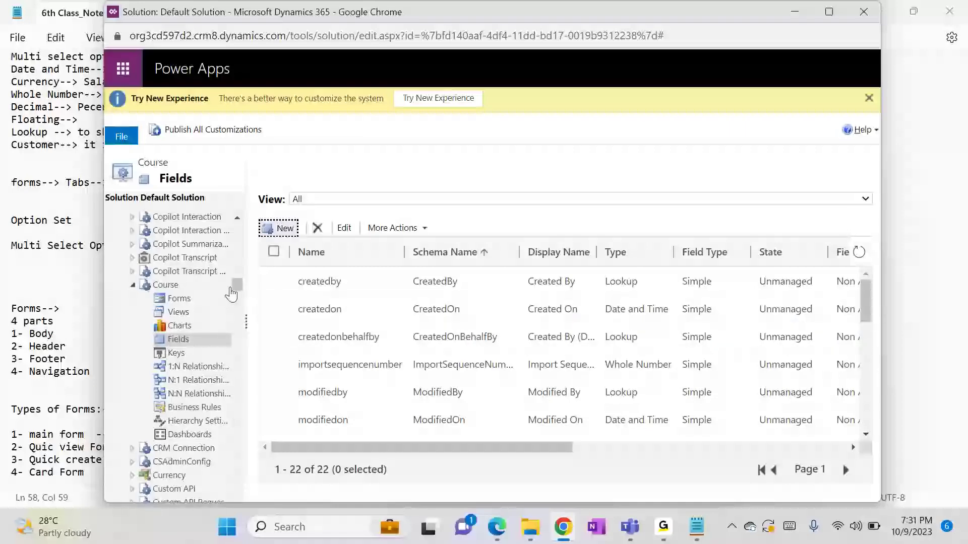
Place Course Mode, Start Date and End Date in General on the Course main form, then publish
{"action": "left_click", "coordinate": [186, 300]}
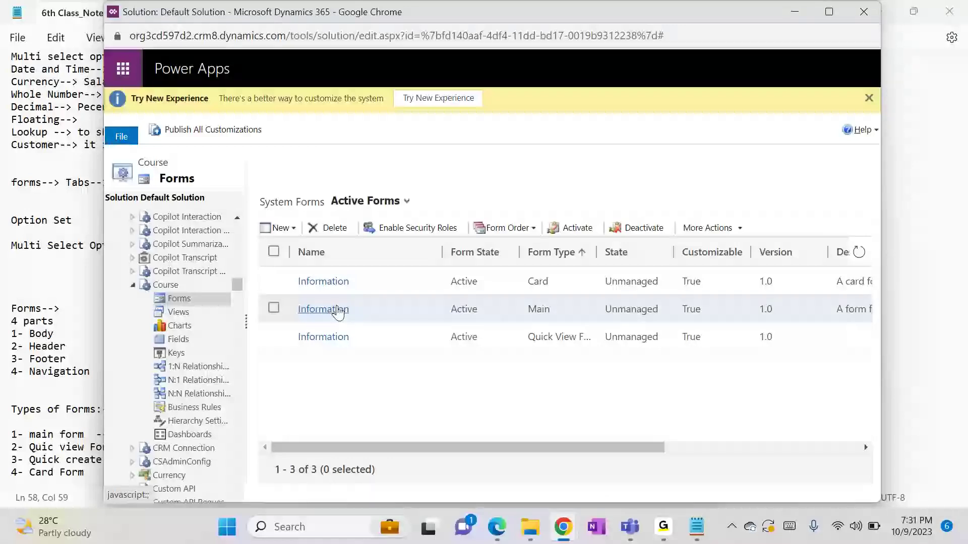
{"action": "left_click", "coordinate": [337, 309]}
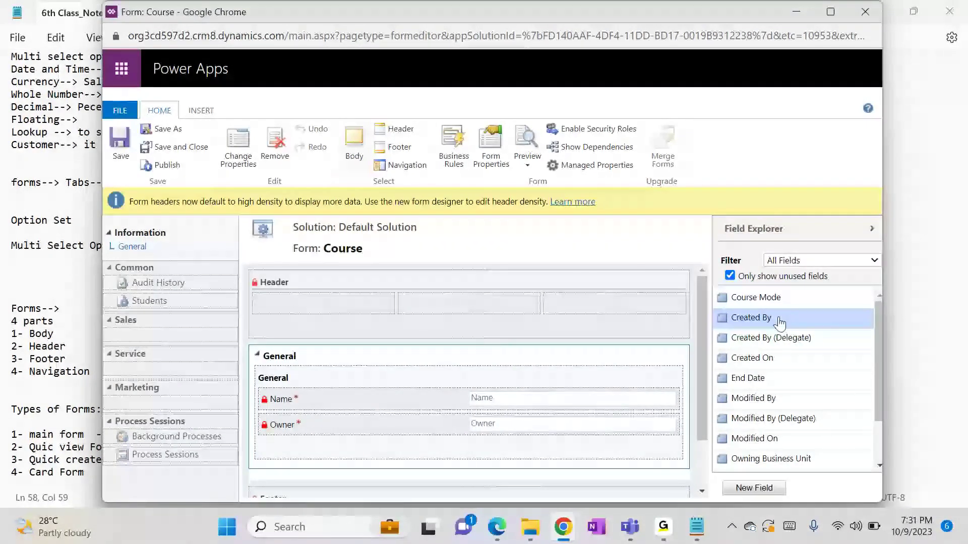
{"action": "left_click_drag", "start_coordinate": [780, 309], "coordinate": [388, 391]}
{"action": "left_click_drag", "start_coordinate": [755, 297], "coordinate": [386, 371]}
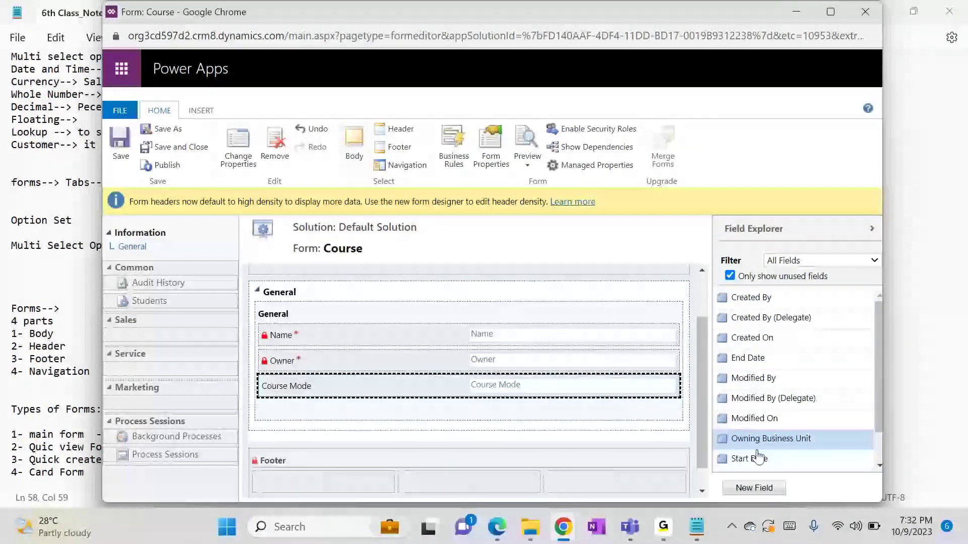
{"action": "left_click_drag", "start_coordinate": [757, 457], "coordinate": [496, 396]}
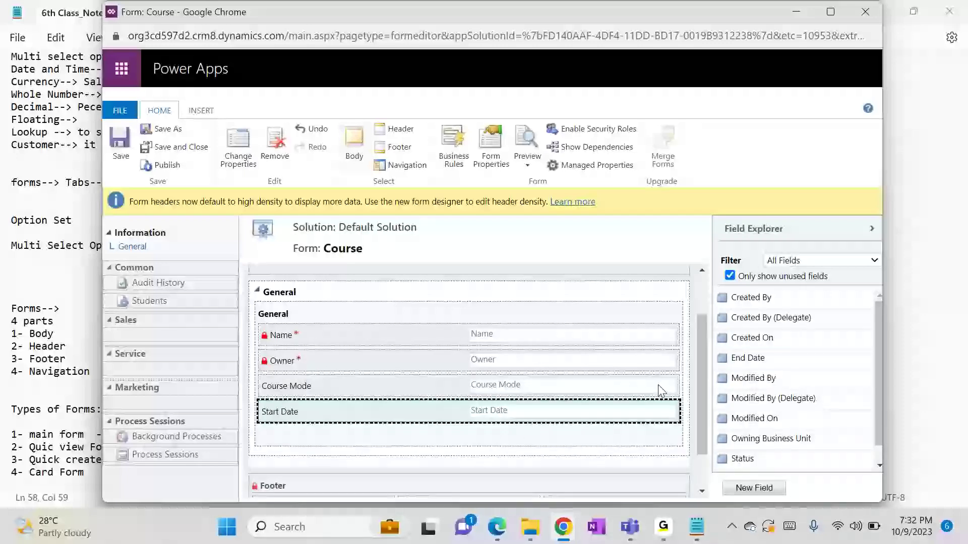
{"action": "left_click_drag", "start_coordinate": [751, 359], "coordinate": [513, 433]}
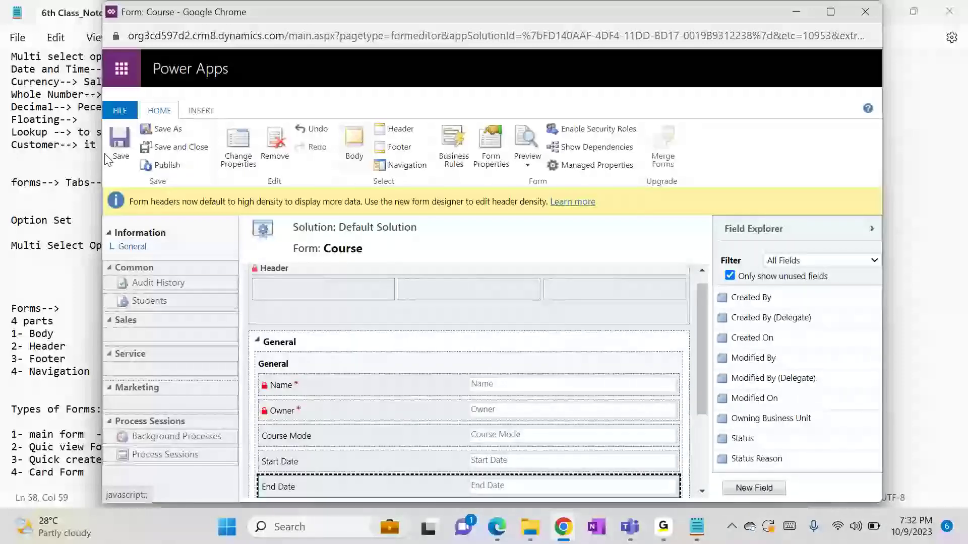
{"action": "left_click", "coordinate": [164, 165]}
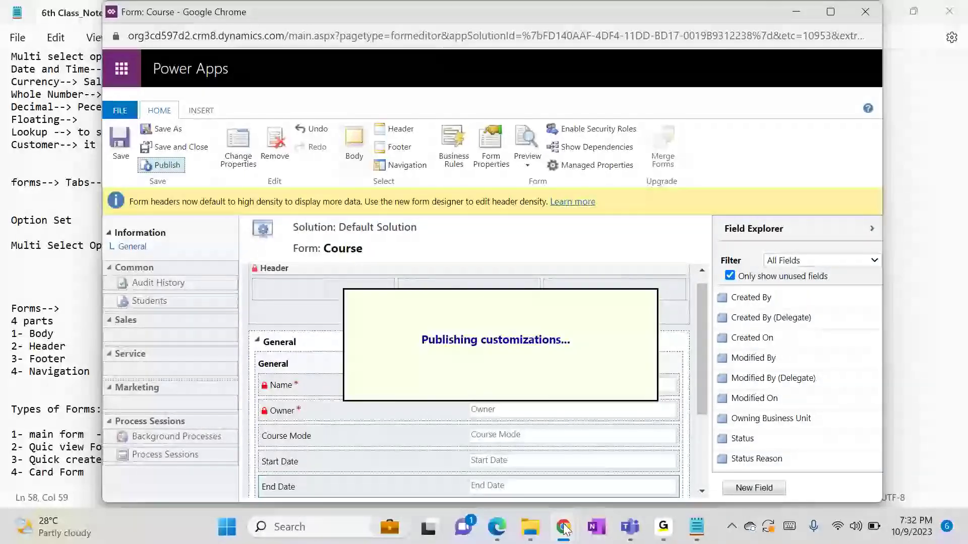
On the New Student form, choose Dynamics 365 from Recent Courses as the Course
{"action": "mouse_move", "coordinate": [563, 527]}
{"action": "left_click", "coordinate": [428, 485]}
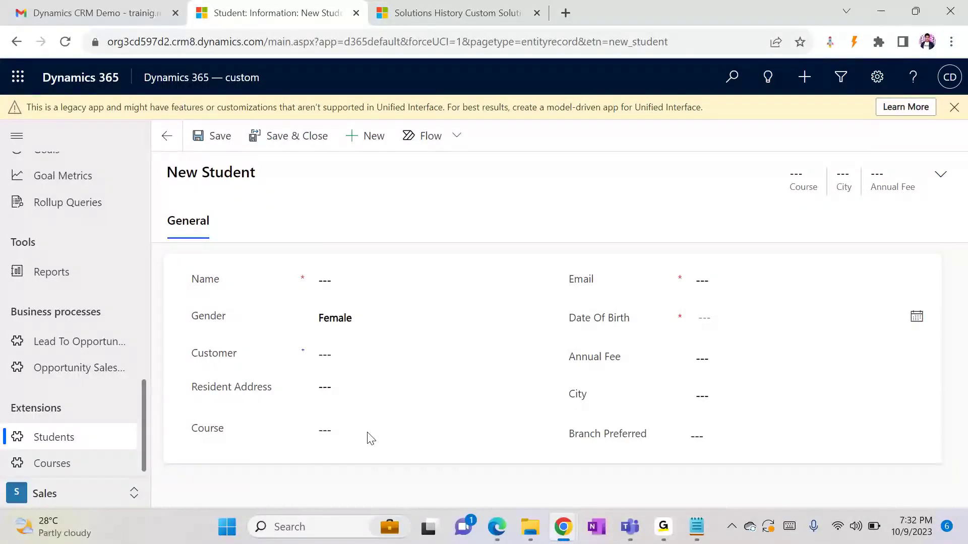
{"action": "left_click", "coordinate": [325, 431]}
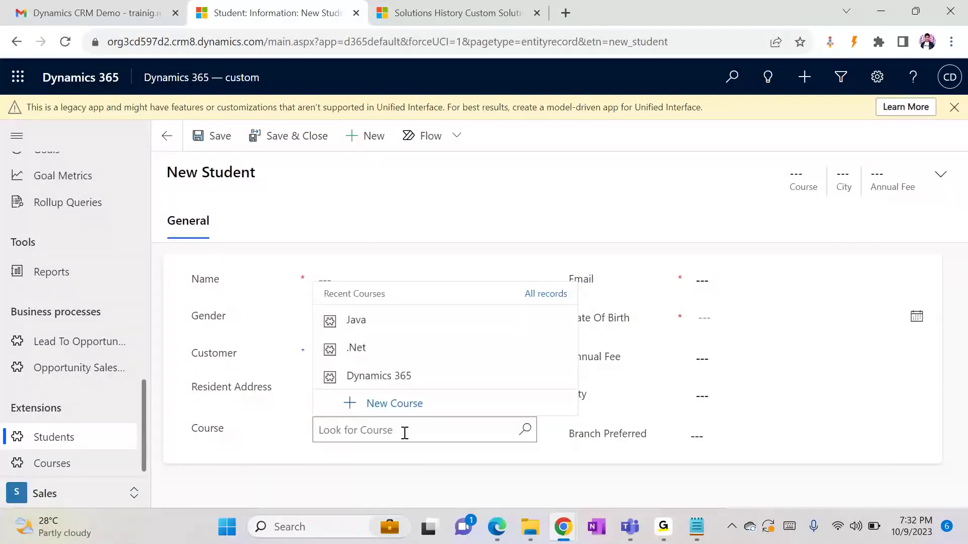
{"action": "left_click", "coordinate": [357, 376]}
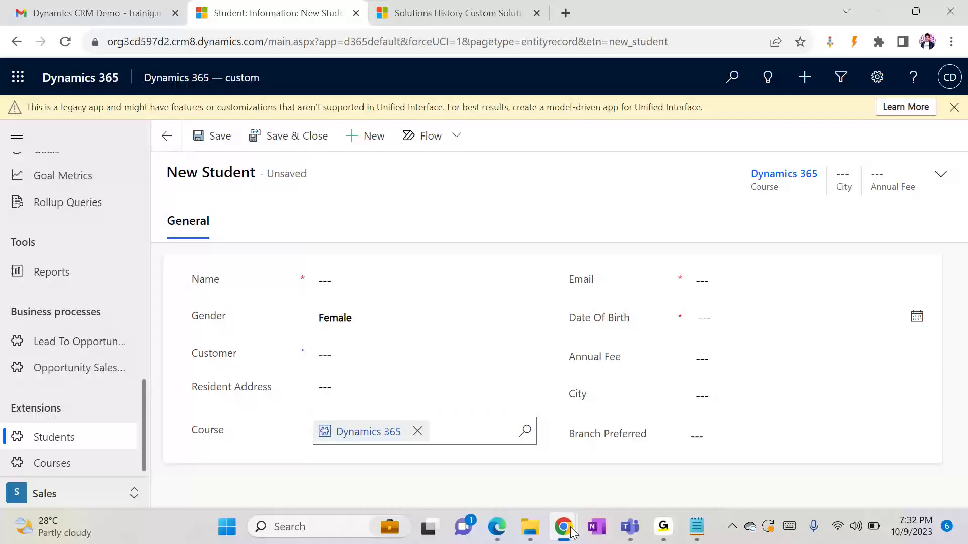
Open the linked Dynamics 365 course record from the student's Course field
{"action": "mouse_move", "coordinate": [572, 532]}
{"action": "mouse_move", "coordinate": [689, 469]}
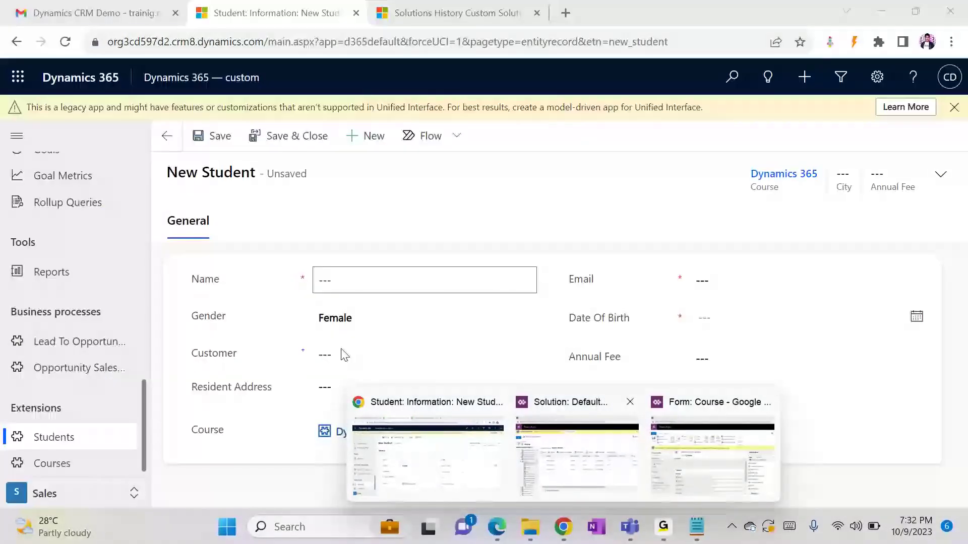
{"action": "left_click", "coordinate": [336, 434]}
Set the Dynamics 365 course to Online, with Start Date 10/1/2023 and End Date 11/15/2023
{"action": "left_click", "coordinate": [568, 355]}
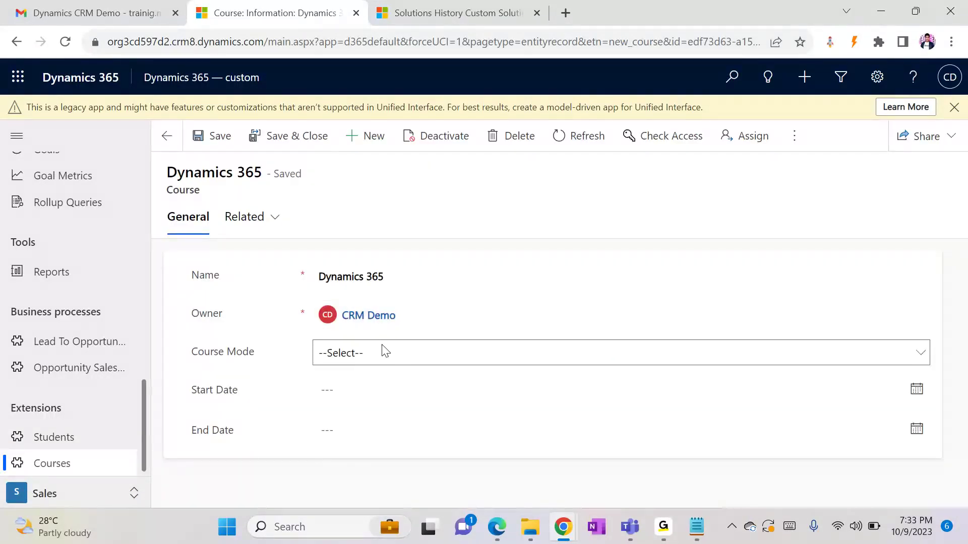
{"action": "left_click", "coordinate": [383, 352]}
{"action": "left_click", "coordinate": [348, 389]}
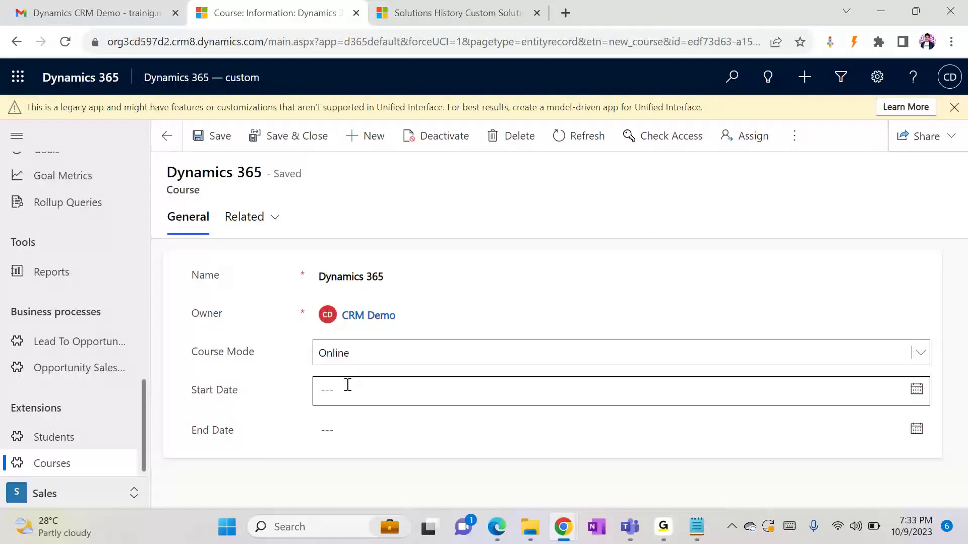
{"action": "left_click", "coordinate": [323, 384]}
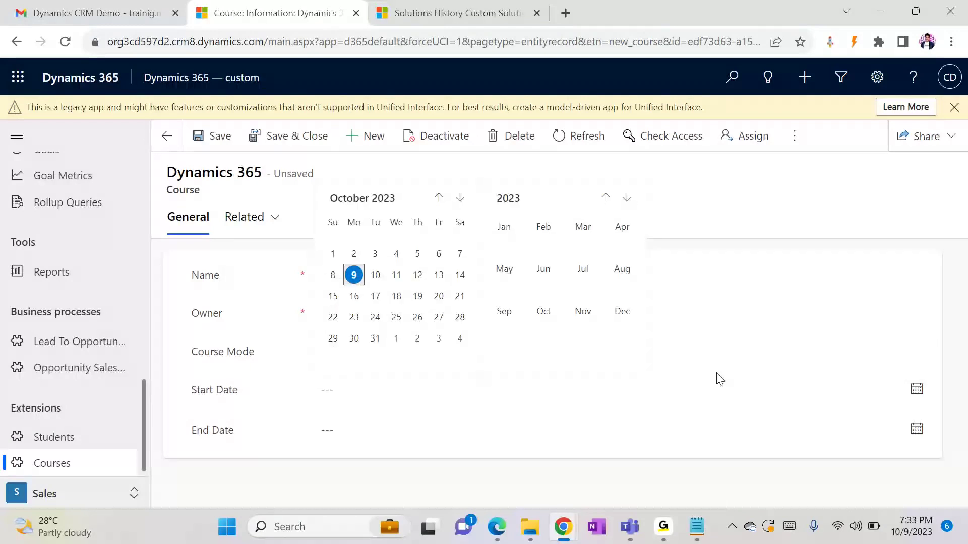
{"action": "left_click", "coordinate": [343, 258]}
{"action": "left_click", "coordinate": [357, 420]}
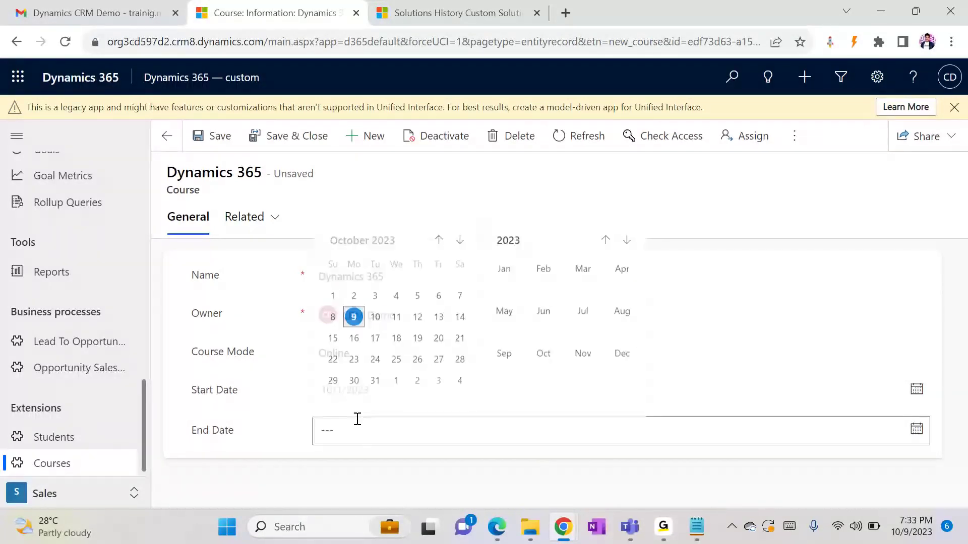
{"action": "left_click", "coordinate": [583, 351]}
{"action": "left_click", "coordinate": [402, 334]}
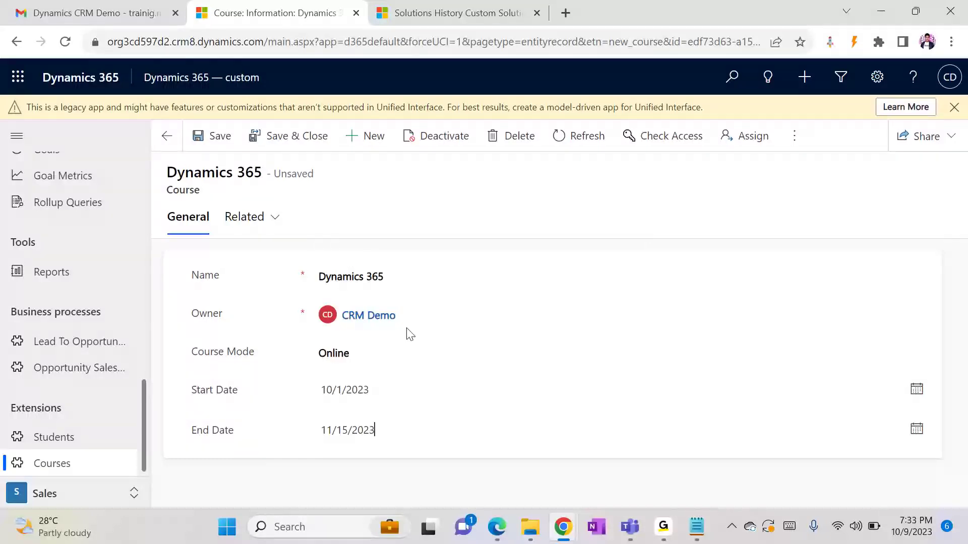
Save and close the course, then reselect Dynamics 365 as the student's Course
{"action": "left_click", "coordinate": [273, 144]}
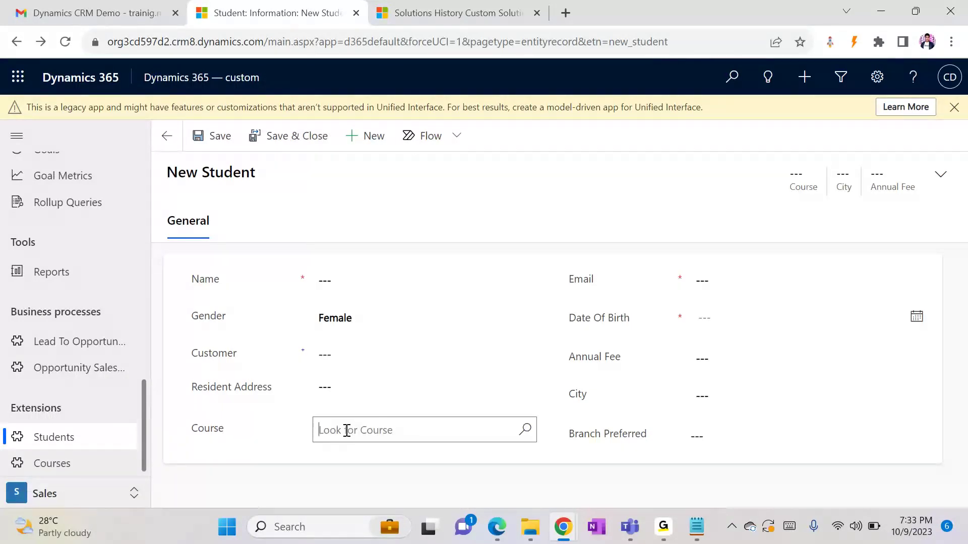
{"action": "left_click", "coordinate": [346, 430]}
{"action": "left_click", "coordinate": [399, 332]}
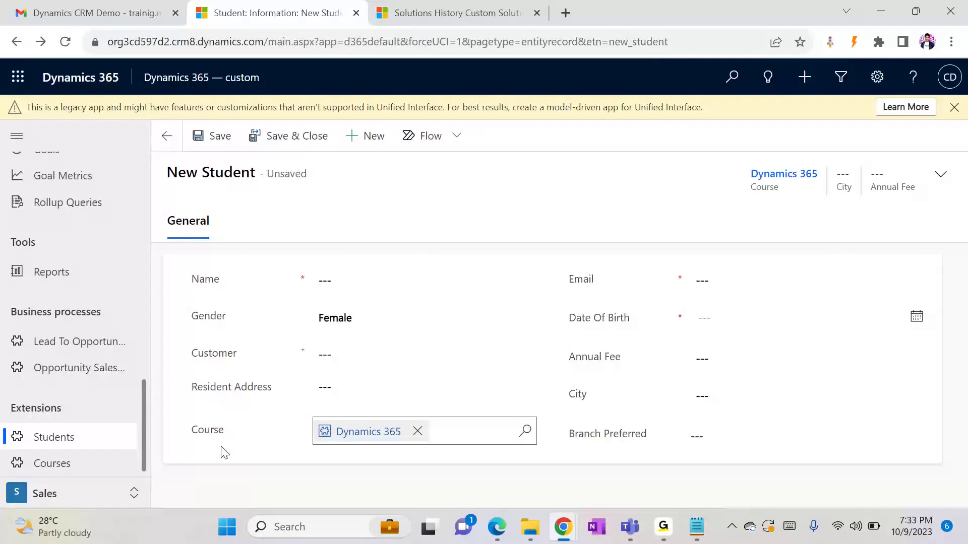
Place Start Date, End Date and Course Mode into the Course form's General section, Course Mode last
{"action": "mouse_move", "coordinate": [563, 526]}
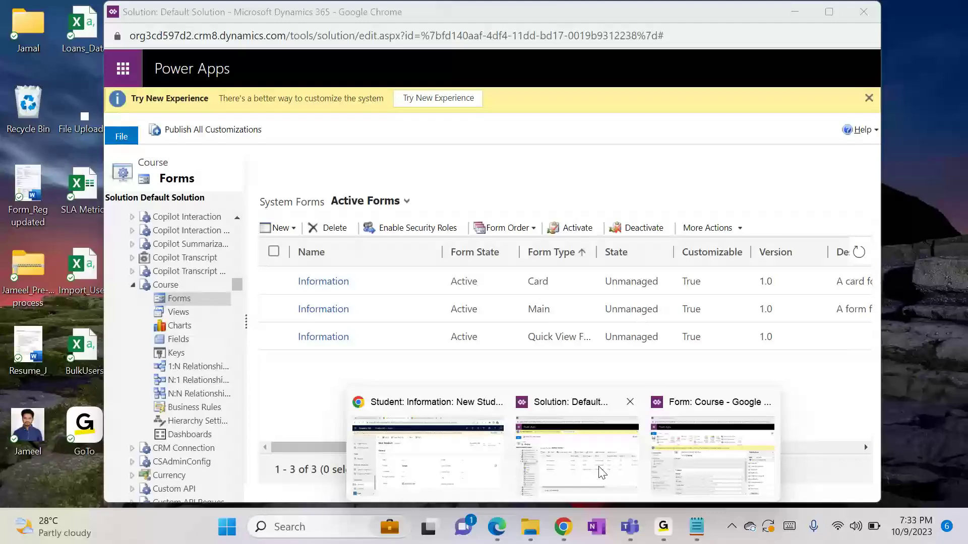
{"action": "left_click", "coordinate": [601, 472]}
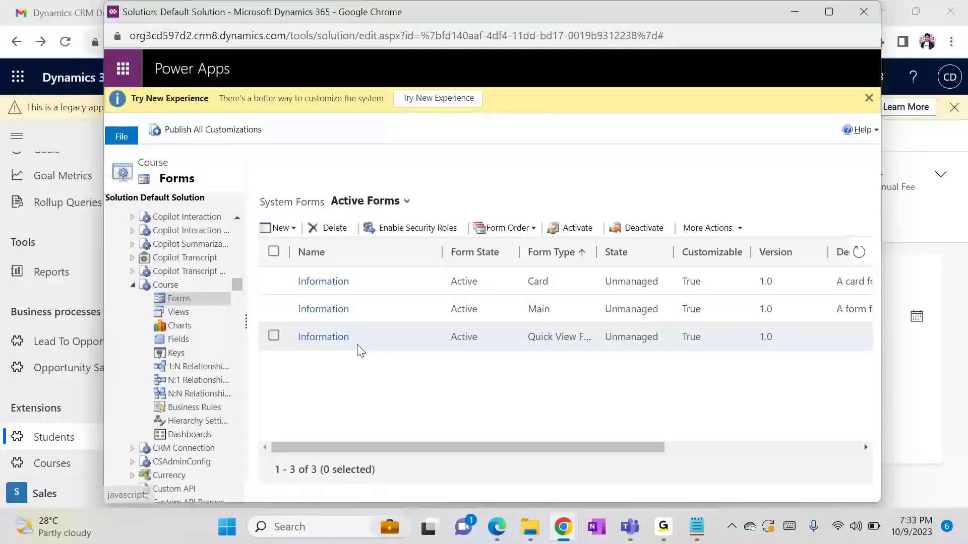
{"action": "left_click", "coordinate": [326, 337]}
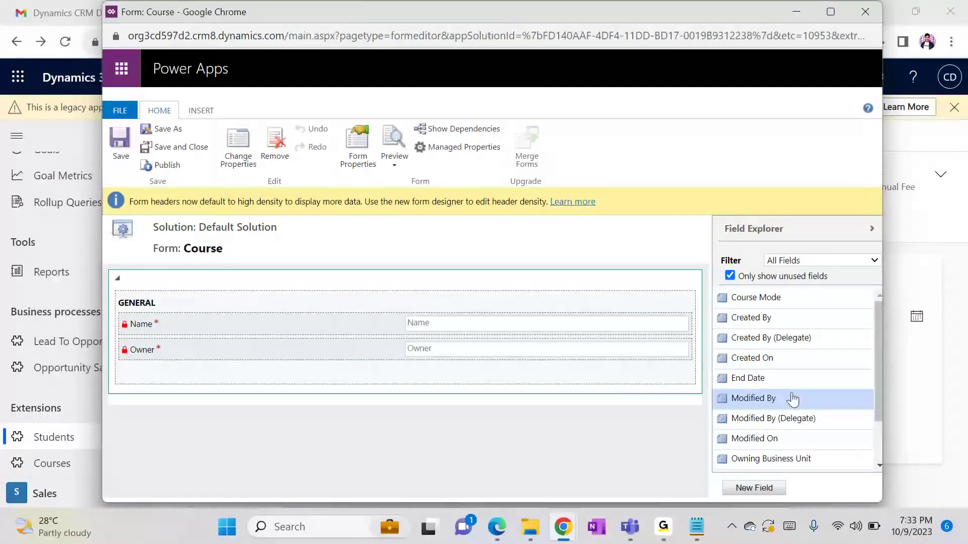
{"action": "left_click_drag", "start_coordinate": [774, 388], "coordinate": [373, 372]}
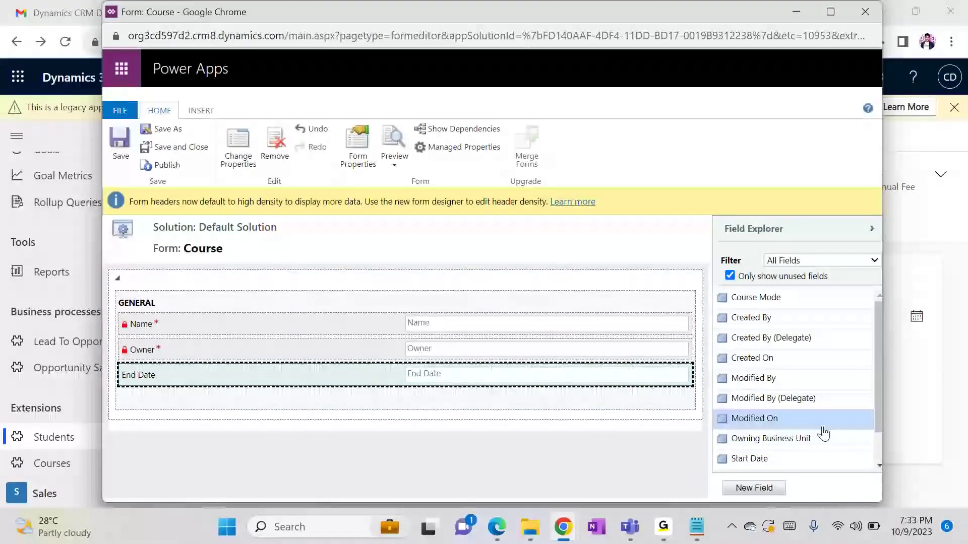
{"action": "left_click_drag", "start_coordinate": [780, 460], "coordinate": [417, 363]}
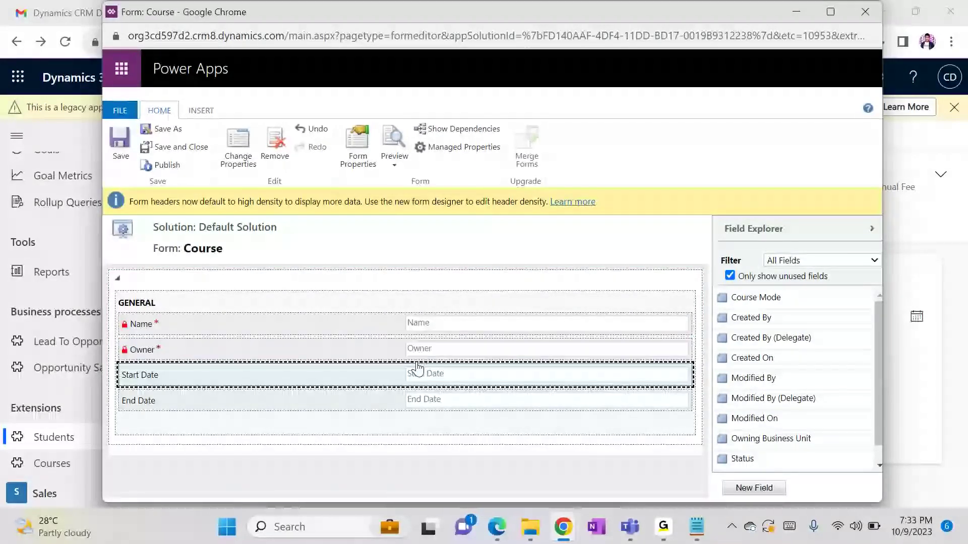
{"action": "left_click_drag", "start_coordinate": [731, 298], "coordinate": [497, 348]}
{"action": "key", "text": "Down"}
{"action": "key", "text": "Down"}
{"action": "key", "text": "Down"}
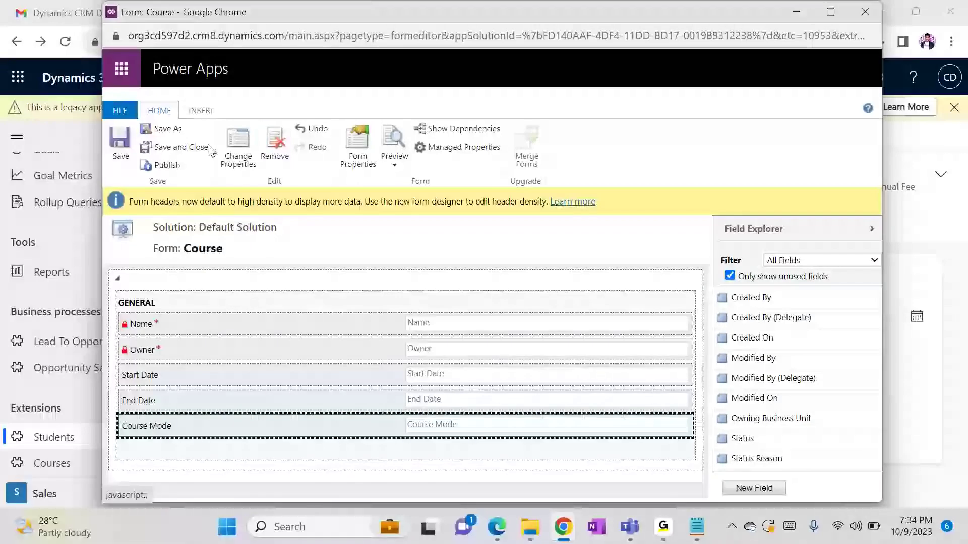
Save and publish the Course form, then close the form editor
{"action": "left_click", "coordinate": [132, 157]}
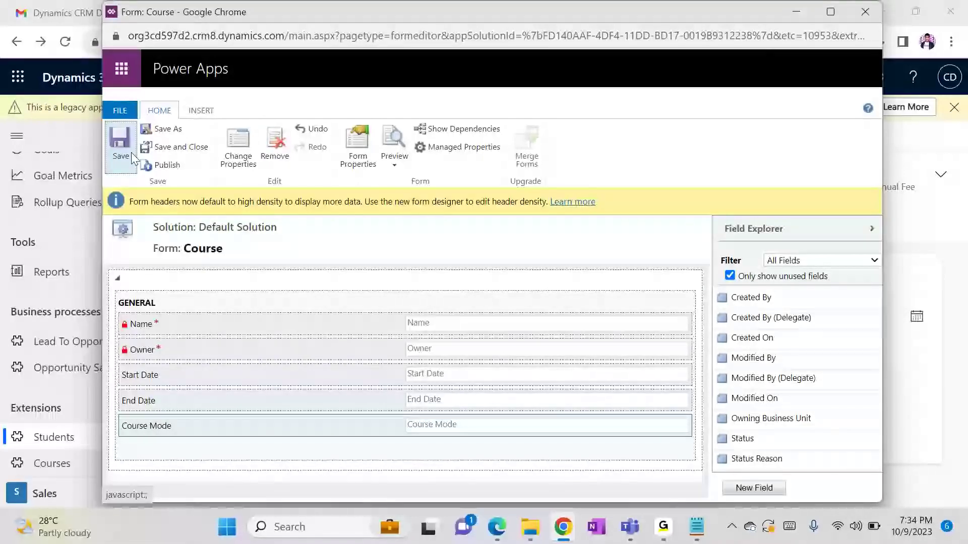
{"action": "left_click", "coordinate": [161, 166]}
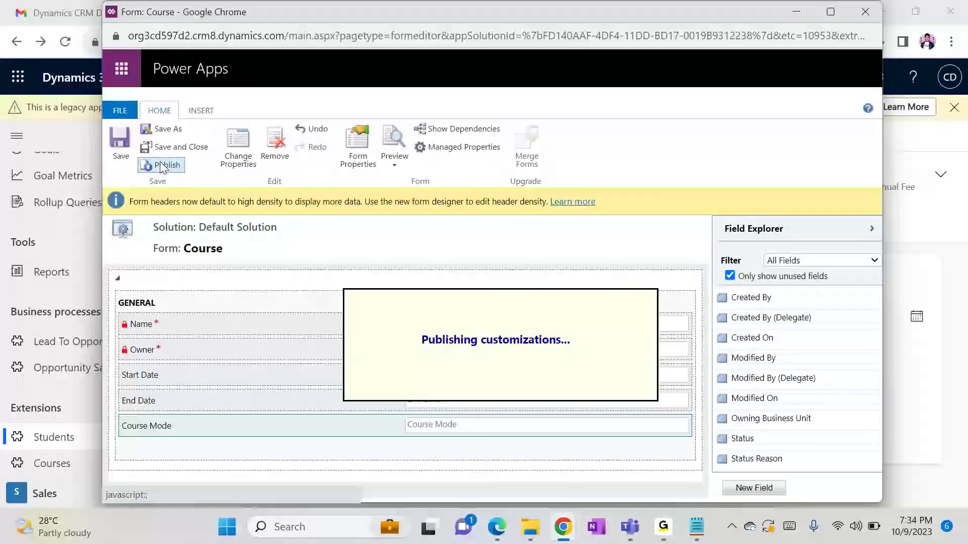
{"action": "left_click", "coordinate": [195, 148]}
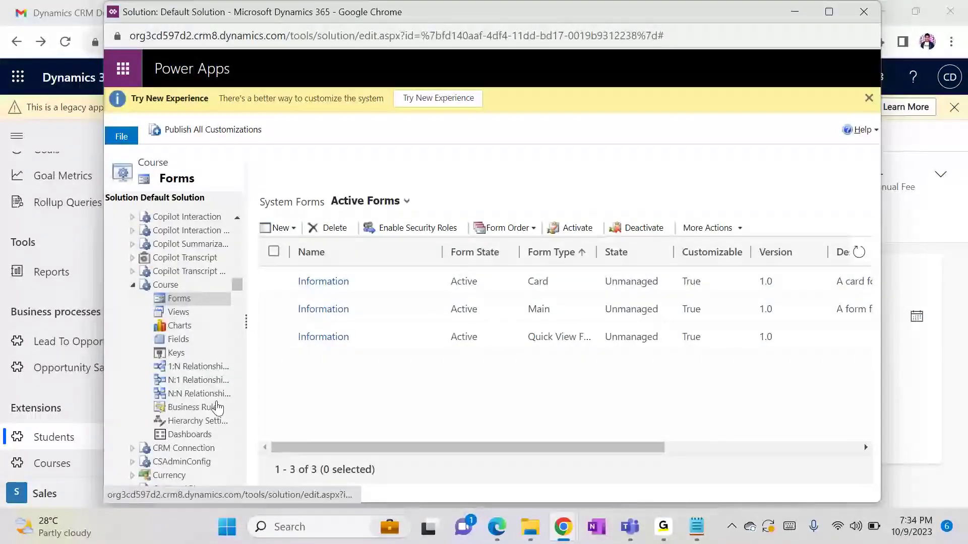
Scroll the solution tree to Student and open its Main-type Information form
{"action": "scroll", "coordinate": [241, 284], "scroll_direction": "up", "scroll_amount": 1}
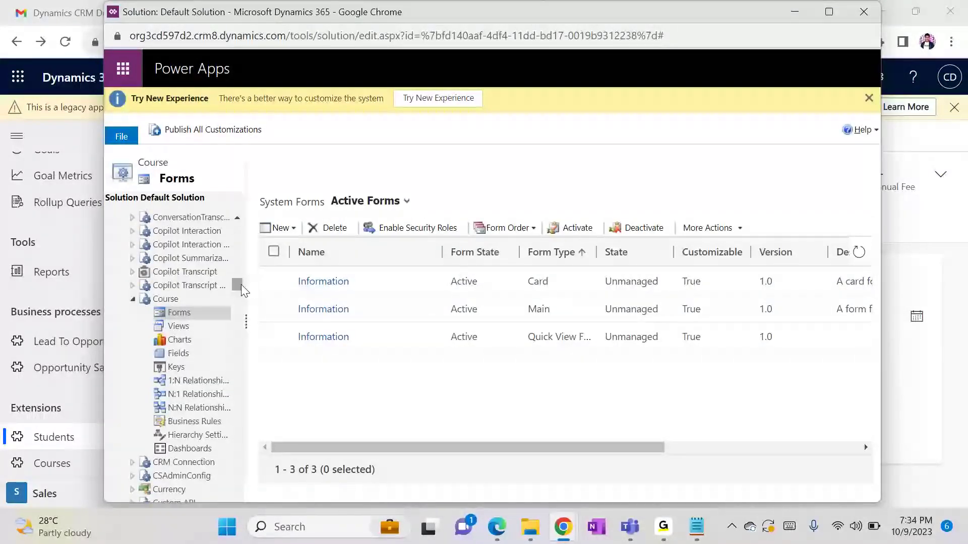
{"action": "left_click_drag", "start_coordinate": [241, 285], "coordinate": [238, 417]}
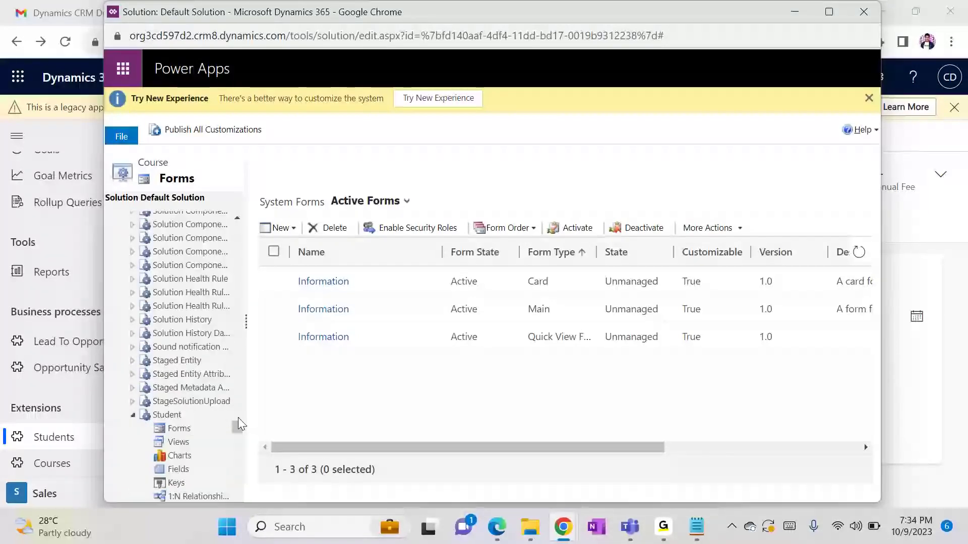
{"action": "left_click", "coordinate": [186, 431]}
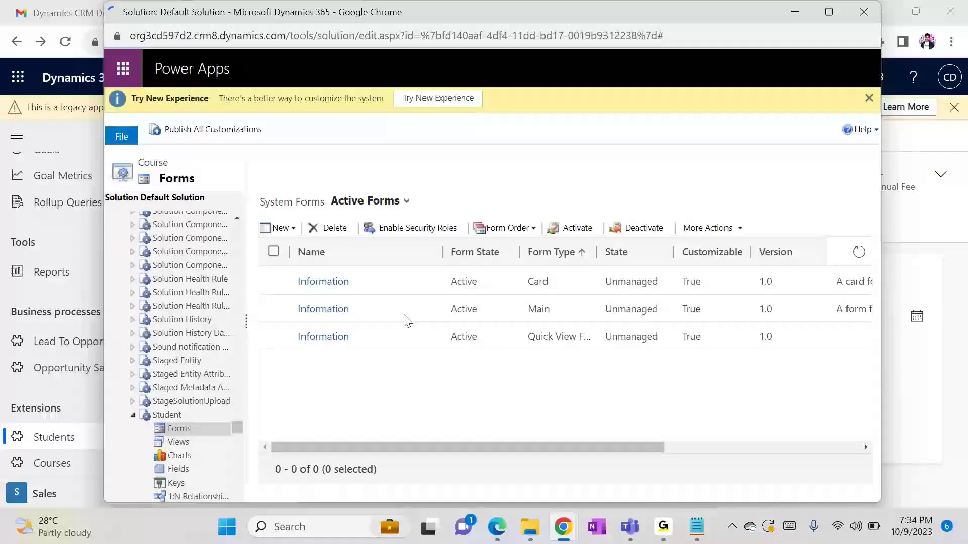
{"action": "left_click", "coordinate": [330, 312]}
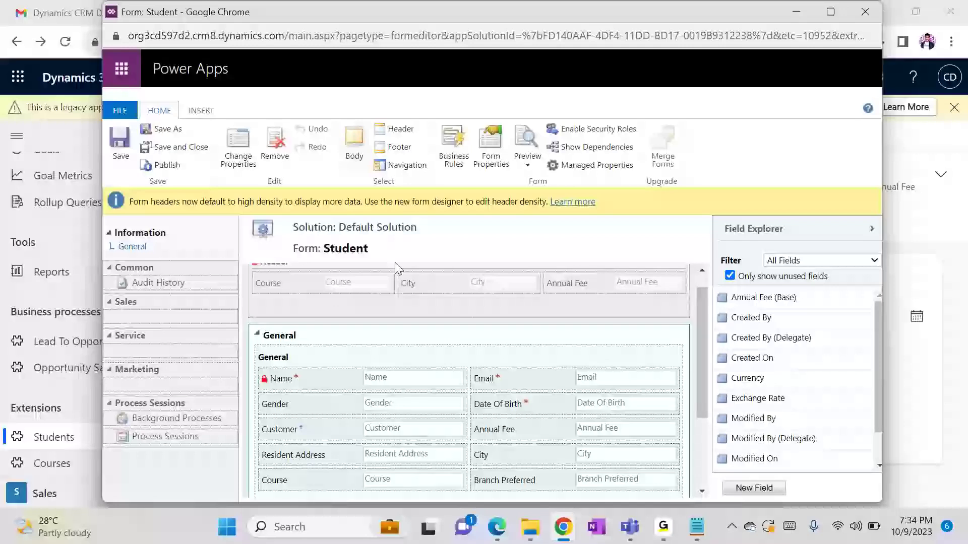
Insert a quick view control using Course's Information form, named and labelled Course Details
{"action": "left_click", "coordinate": [194, 112]}
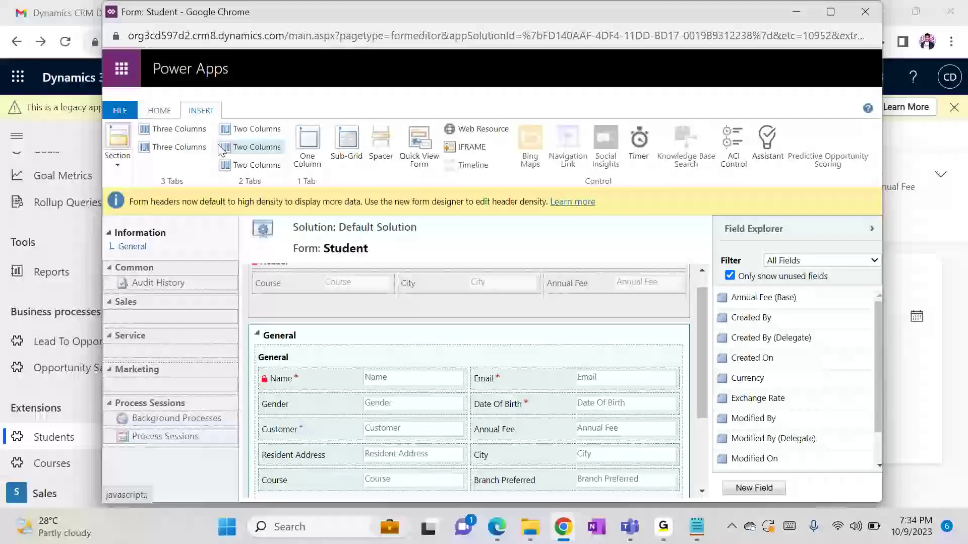
{"action": "left_click", "coordinate": [426, 147]}
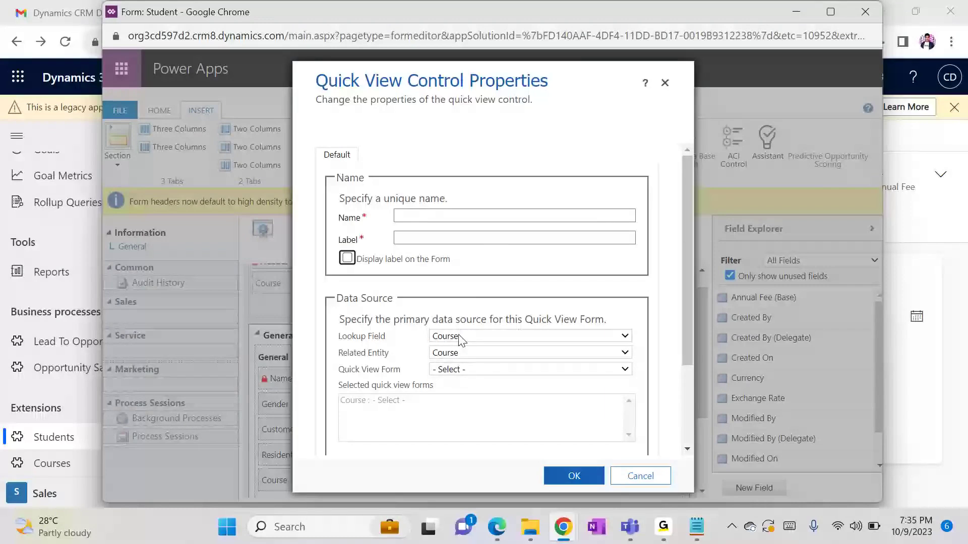
{"action": "left_click", "coordinate": [463, 371]}
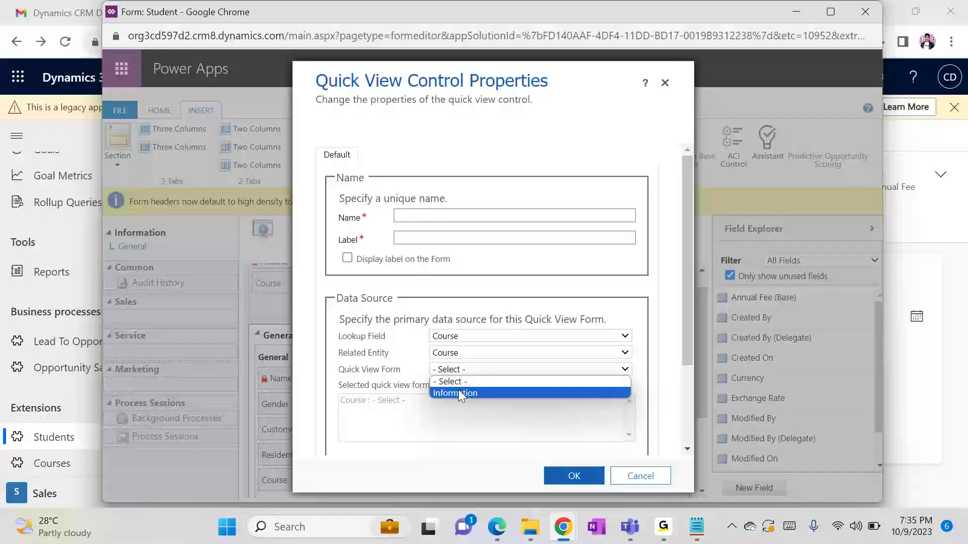
{"action": "left_click", "coordinate": [459, 392]}
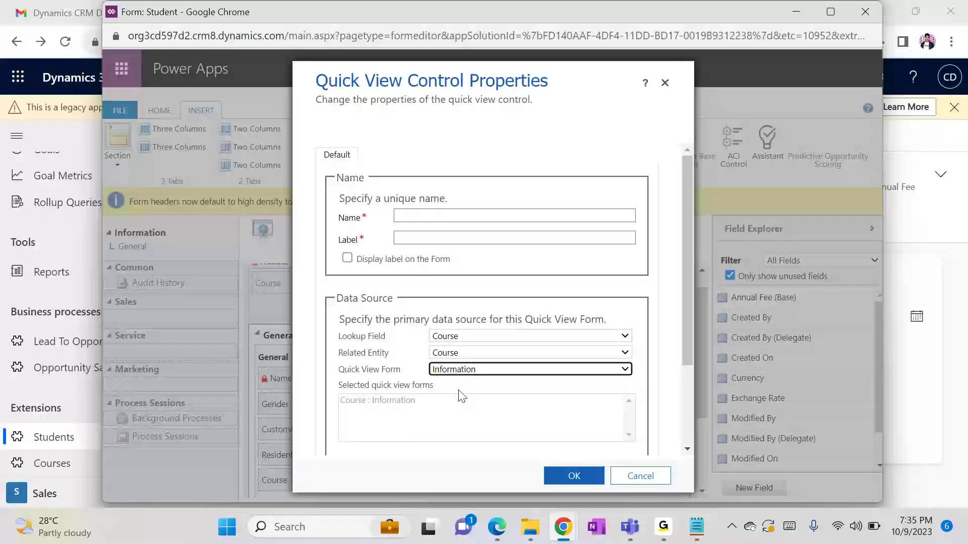
{"action": "left_click", "coordinate": [489, 217]}
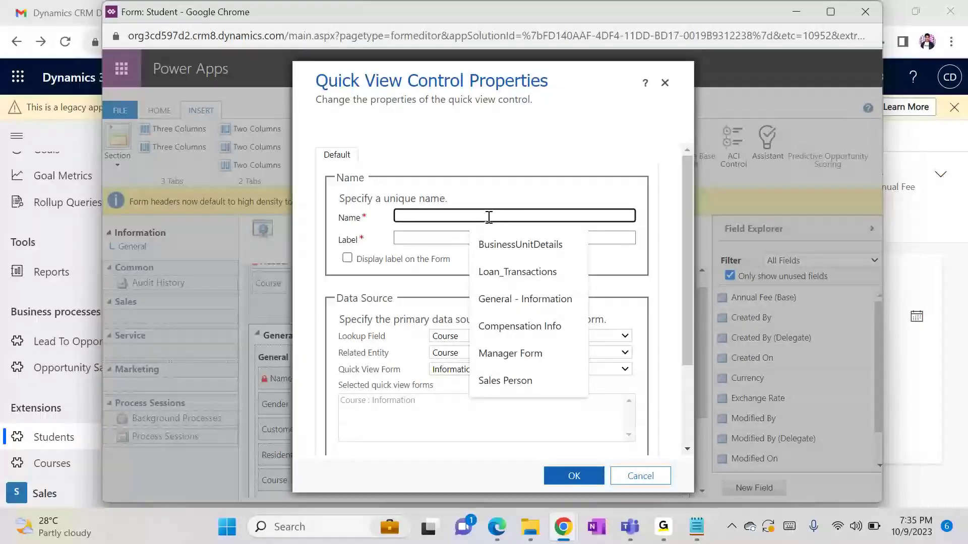
{"action": "type", "text": "Cour"}
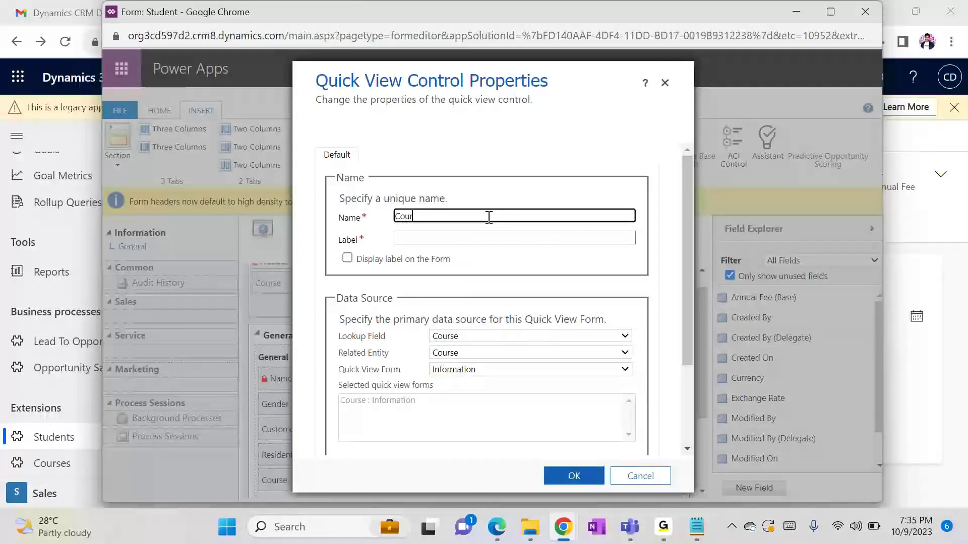
{"action": "type", "text": "se Details"}
{"action": "left_click", "coordinate": [438, 241]}
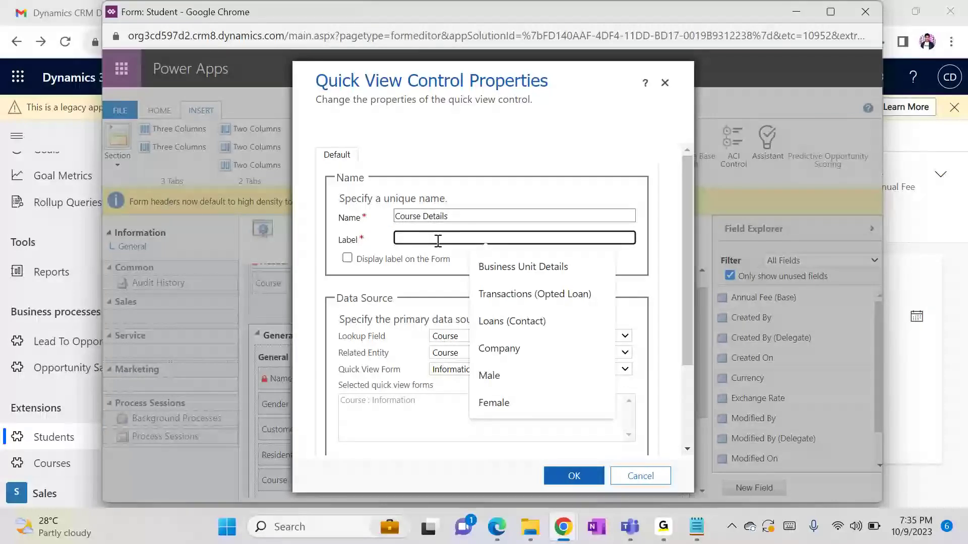
{"action": "double_click", "coordinate": [434, 216]}
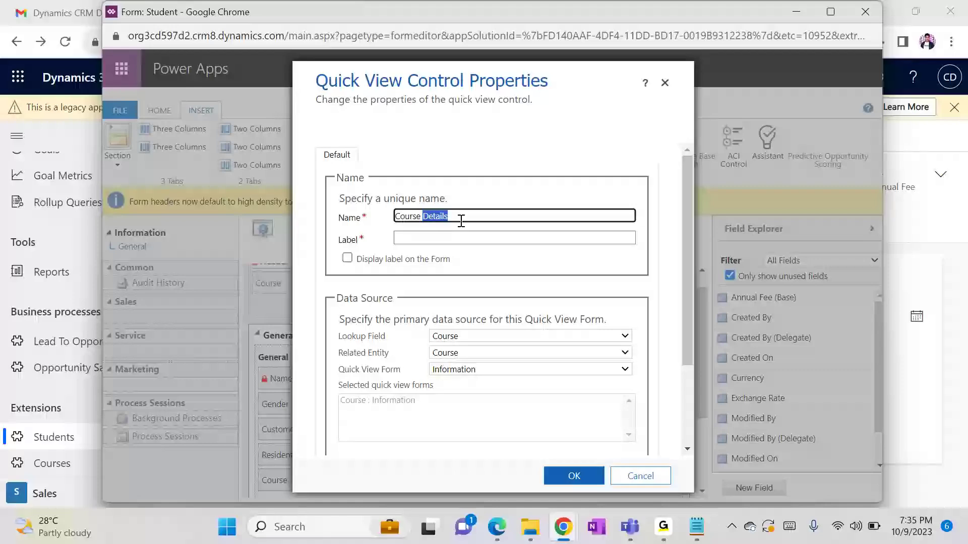
{"action": "left_click", "coordinate": [434, 238]}
{"action": "type", "text": "Course Details"}
{"action": "left_click", "coordinate": [582, 484]}
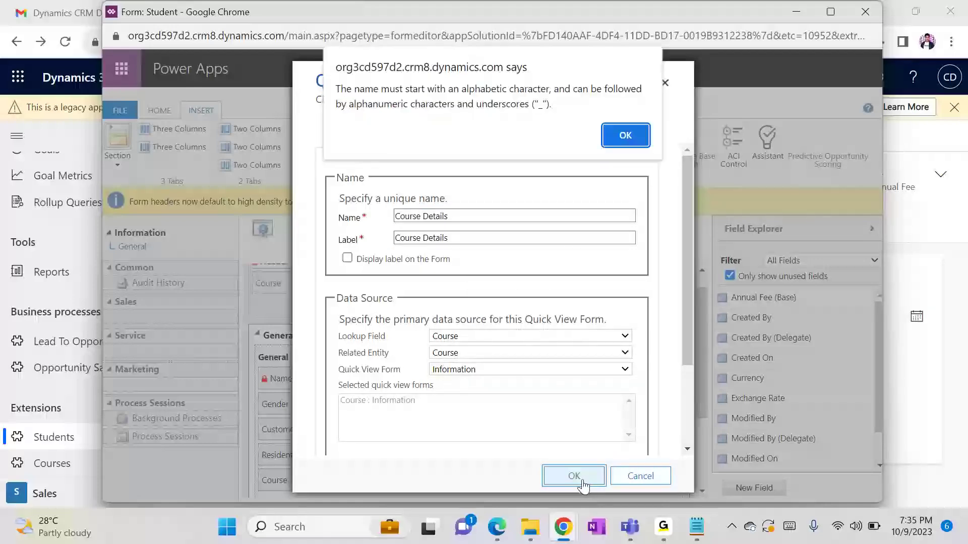
Correct the invalid control name to Course_Details and confirm the quick view control
{"action": "left_click", "coordinate": [624, 134]}
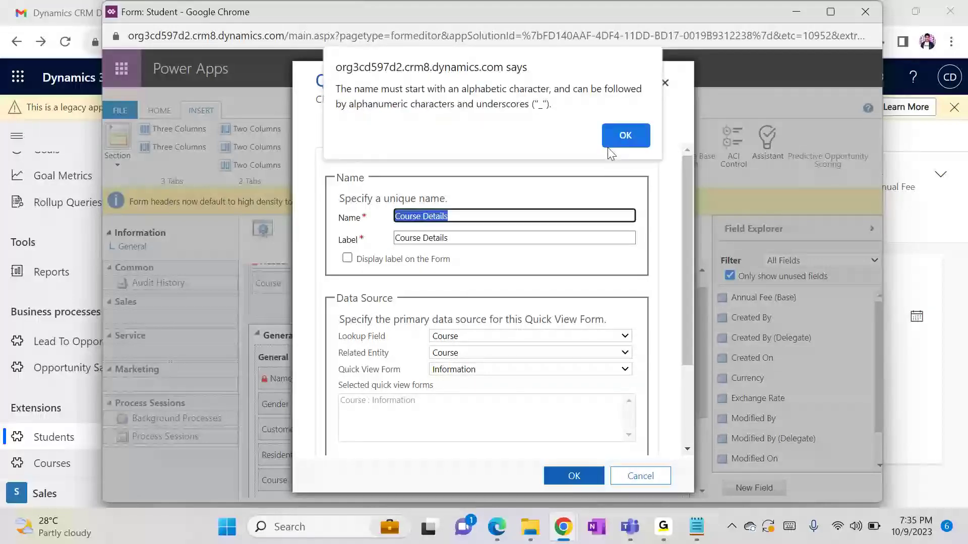
{"action": "left_click", "coordinate": [421, 221]}
{"action": "key", "text": "BackSpace"}
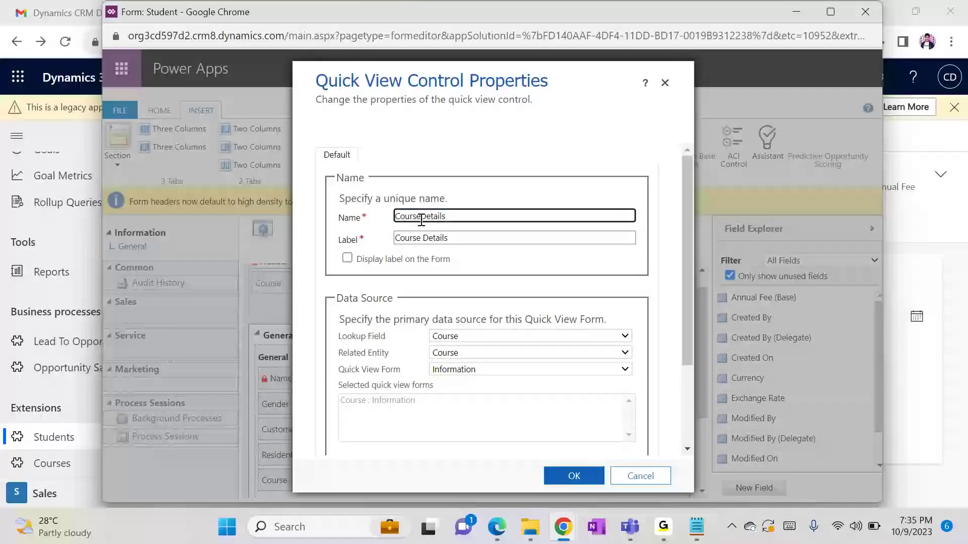
{"action": "type", "text": "_"}
{"action": "mouse_move", "coordinate": [563, 527]}
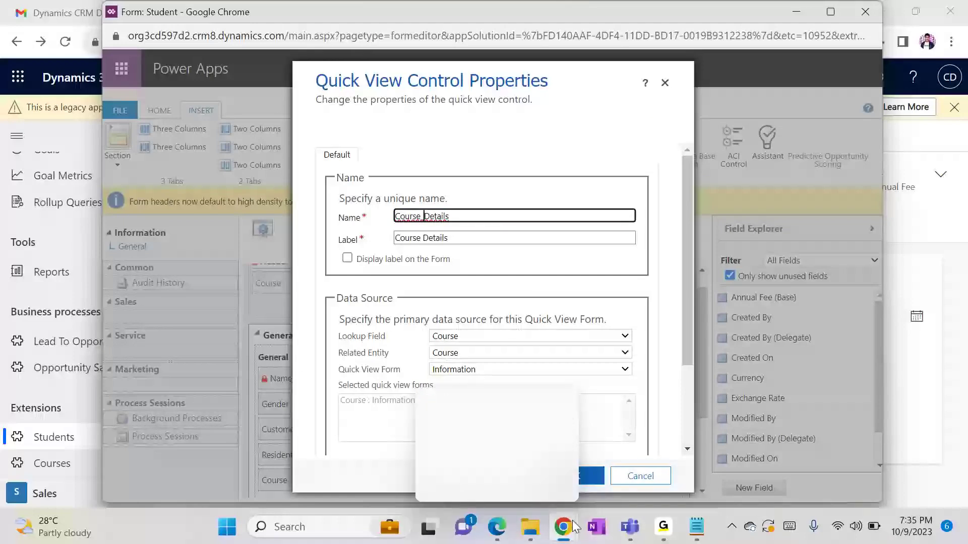
{"action": "mouse_move", "coordinate": [598, 488]}
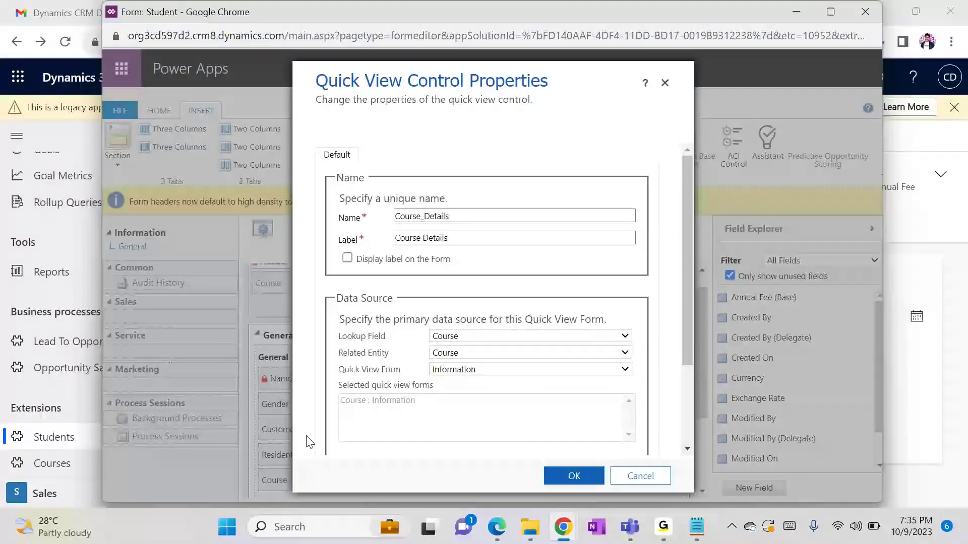
{"action": "left_click", "coordinate": [553, 476]}
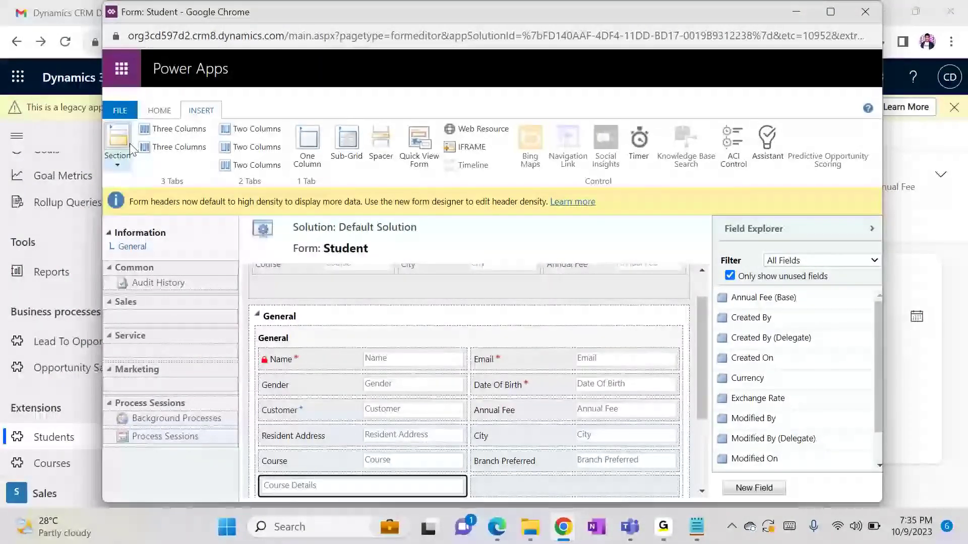
Save and publish the Student form
{"action": "left_click", "coordinate": [157, 119]}
{"action": "left_click", "coordinate": [120, 143]}
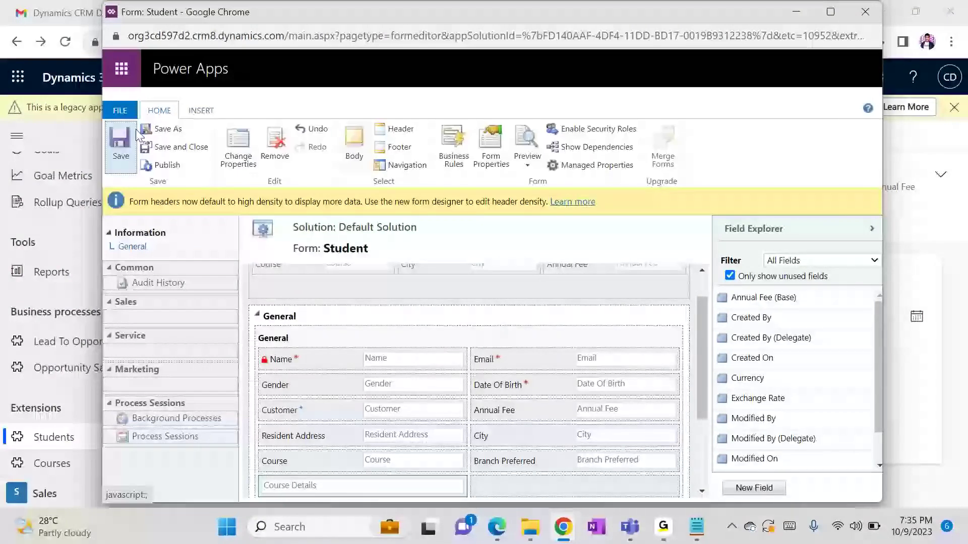
{"action": "left_click", "coordinate": [162, 167]}
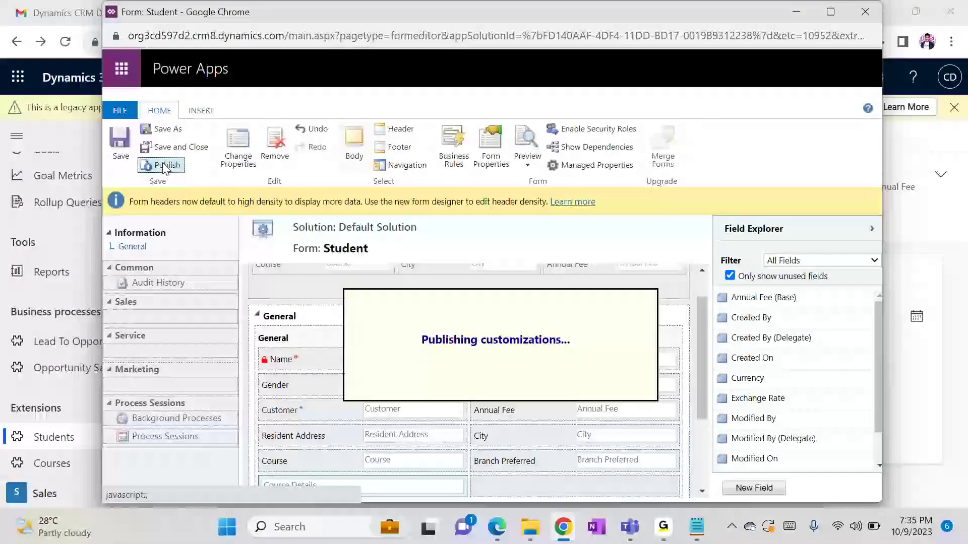
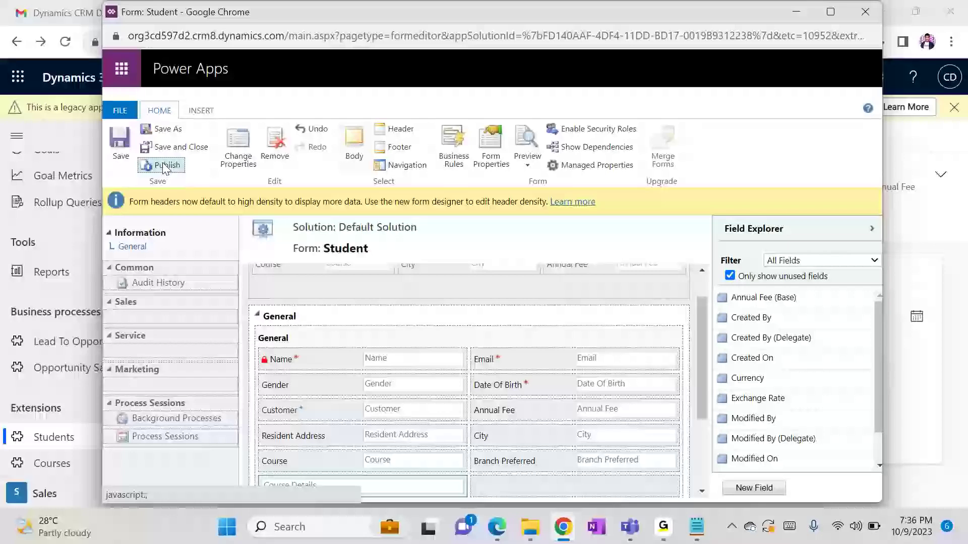
Reload the New Student page in Chrome with F5, discarding the unsaved Course value
{"action": "left_click", "coordinate": [786, 19]}
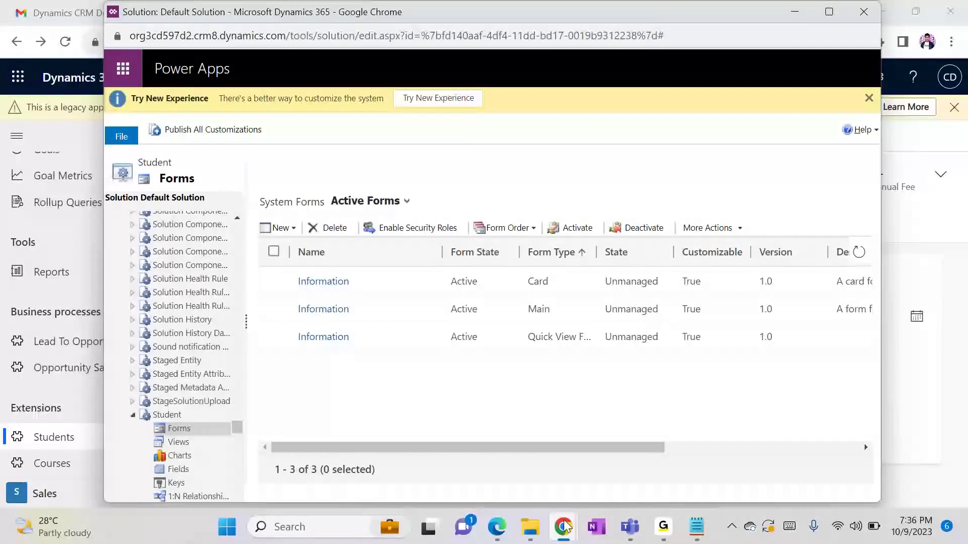
{"action": "mouse_move", "coordinate": [567, 527]}
{"action": "left_click", "coordinate": [422, 432]}
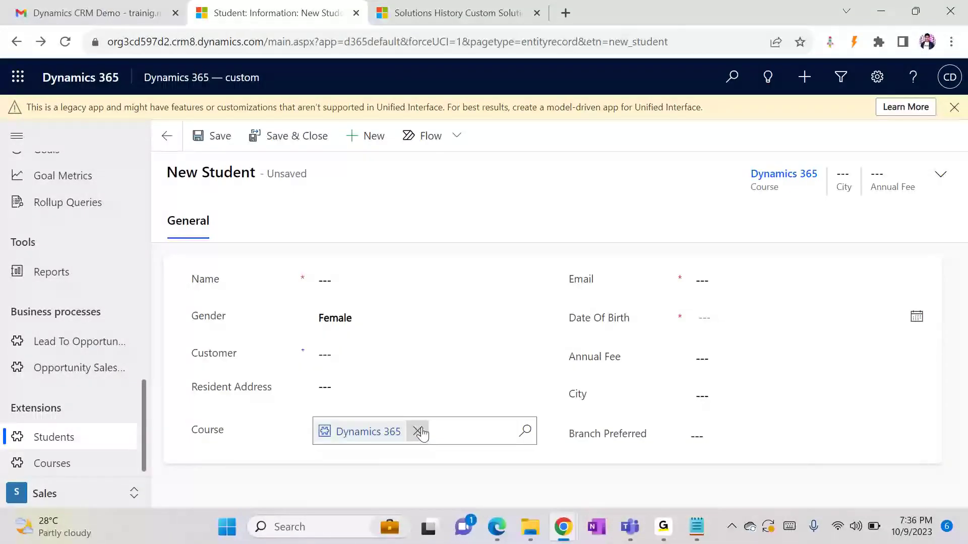
{"action": "key", "text": "F5"}
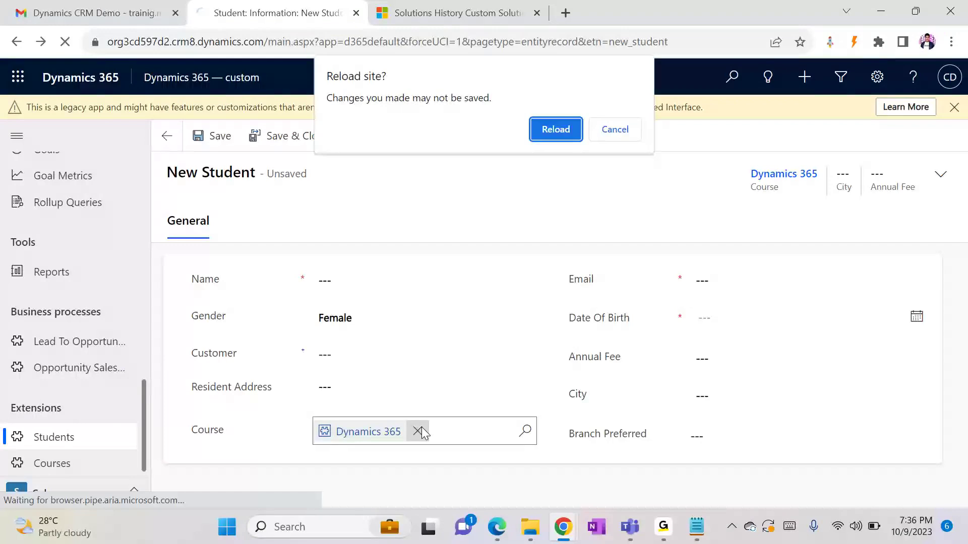
{"action": "key", "text": "Return"}
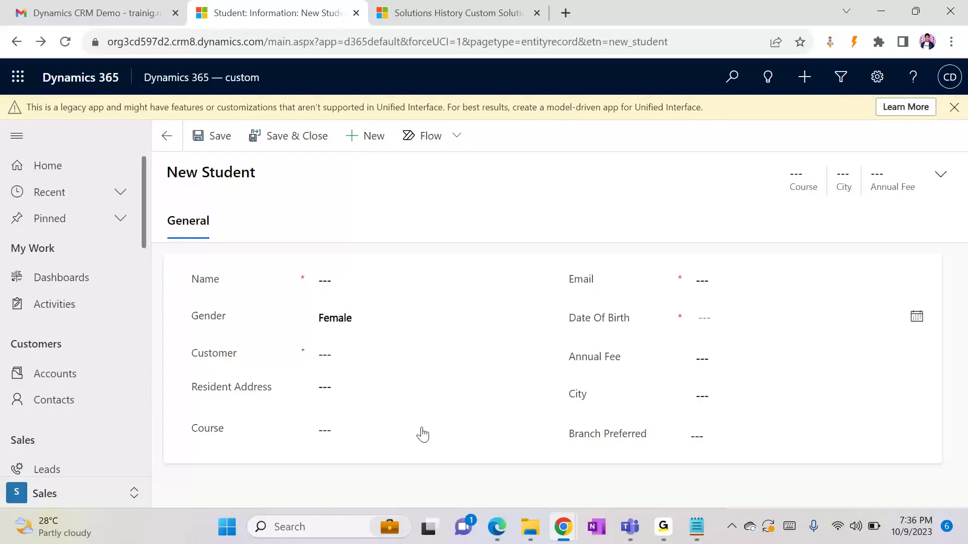
Pick Dynamics 365 as the Course and view its Online, 10/1/2023–11/15/2023 quick view details
{"action": "left_click", "coordinate": [366, 436]}
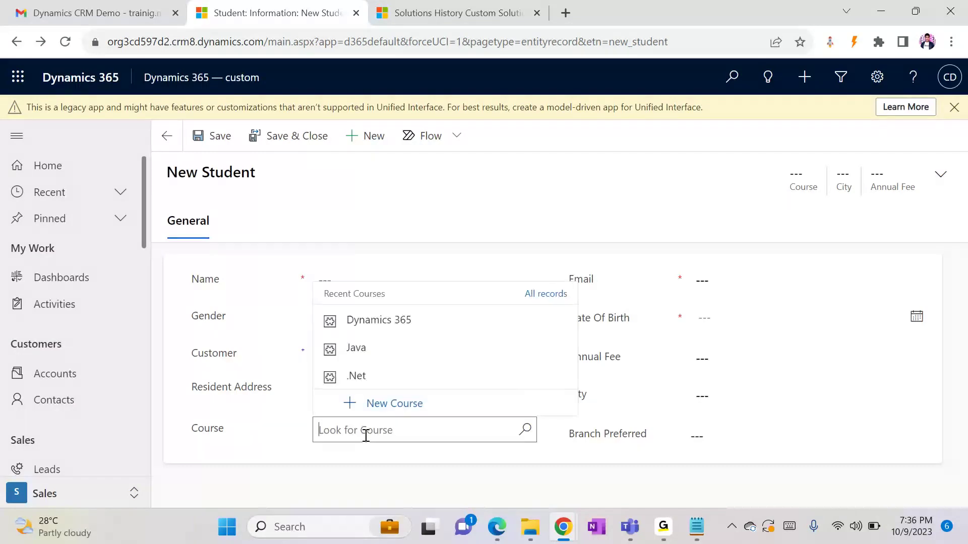
{"action": "left_click", "coordinate": [406, 322]}
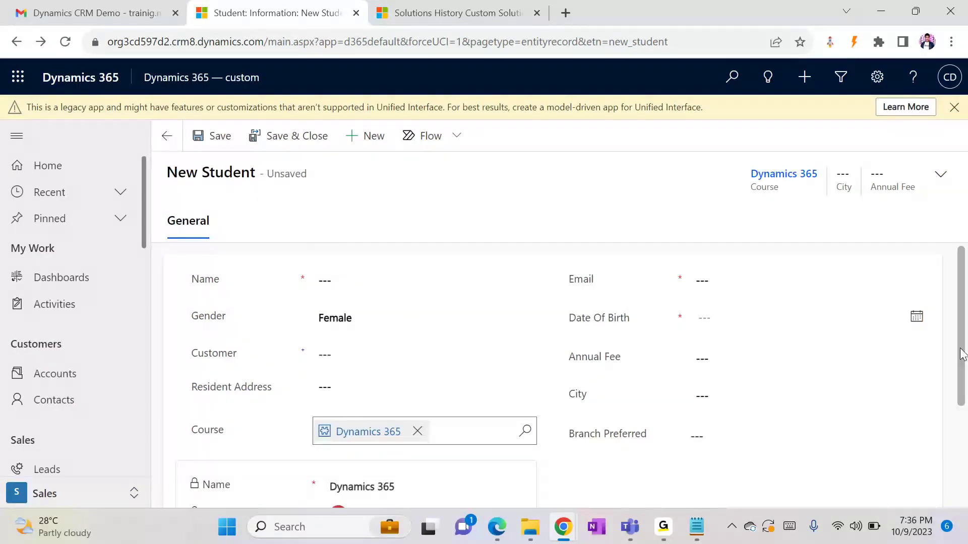
{"action": "scroll", "coordinate": [958, 392], "scroll_direction": "down", "scroll_amount": 1}
{"action": "scroll", "coordinate": [957, 393], "scroll_direction": "down", "scroll_amount": 2}
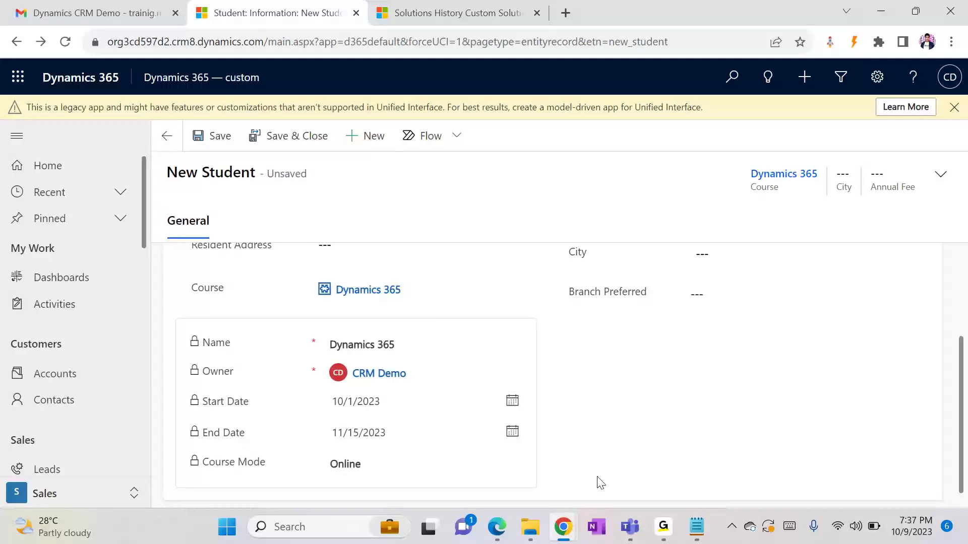
Add a '-->' arrow after '3- Quick create Form' in the Notepad class notes
{"action": "left_click", "coordinate": [698, 532]}
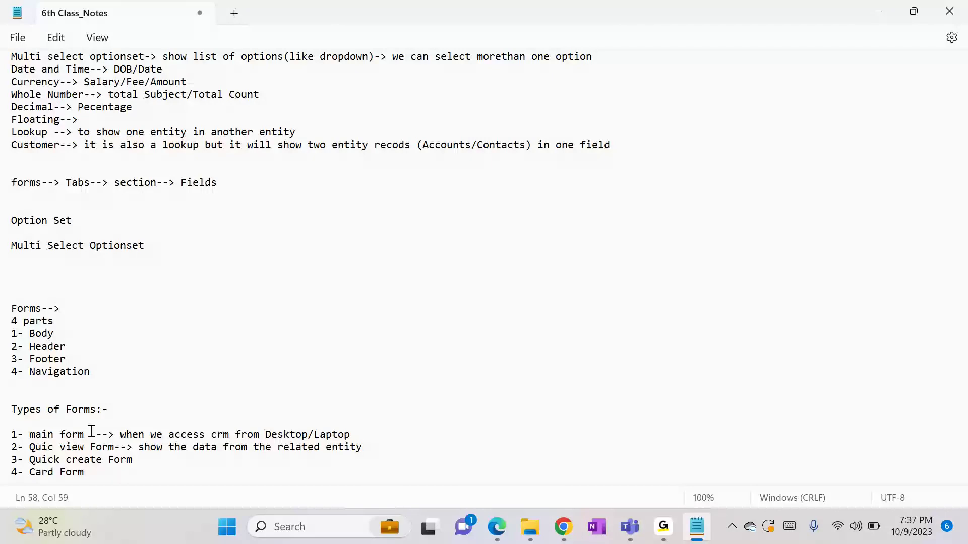
{"action": "left_click", "coordinate": [44, 434]}
{"action": "left_click", "coordinate": [153, 456]}
{"action": "type", "text": "-->"}
{"action": "left_click", "coordinate": [872, 10]}
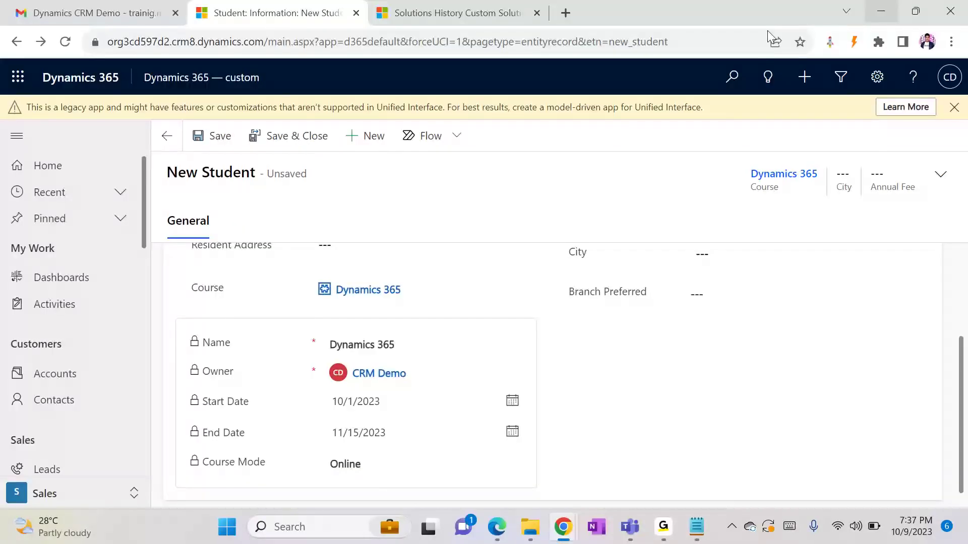
{"action": "left_click", "coordinate": [805, 78]}
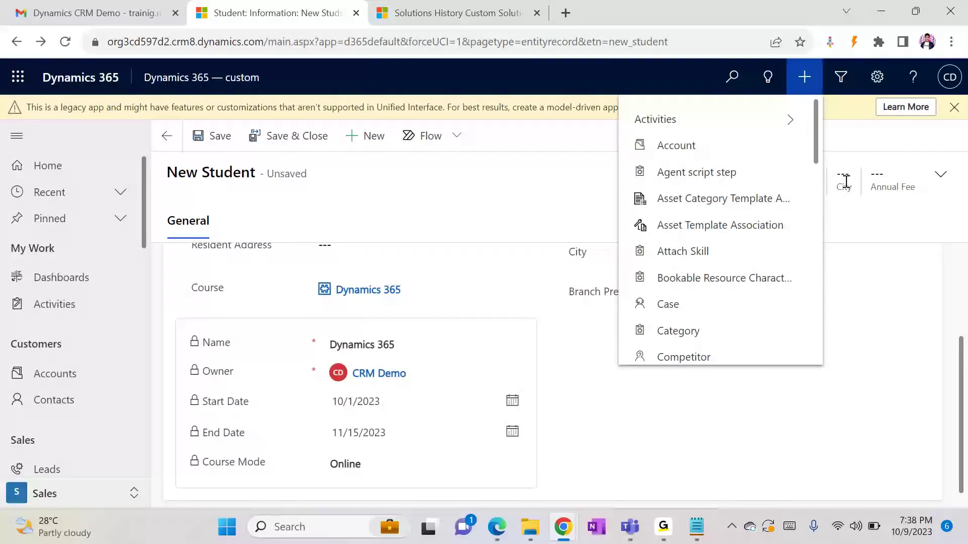
{"action": "left_click_drag", "start_coordinate": [817, 154], "coordinate": [802, 363]}
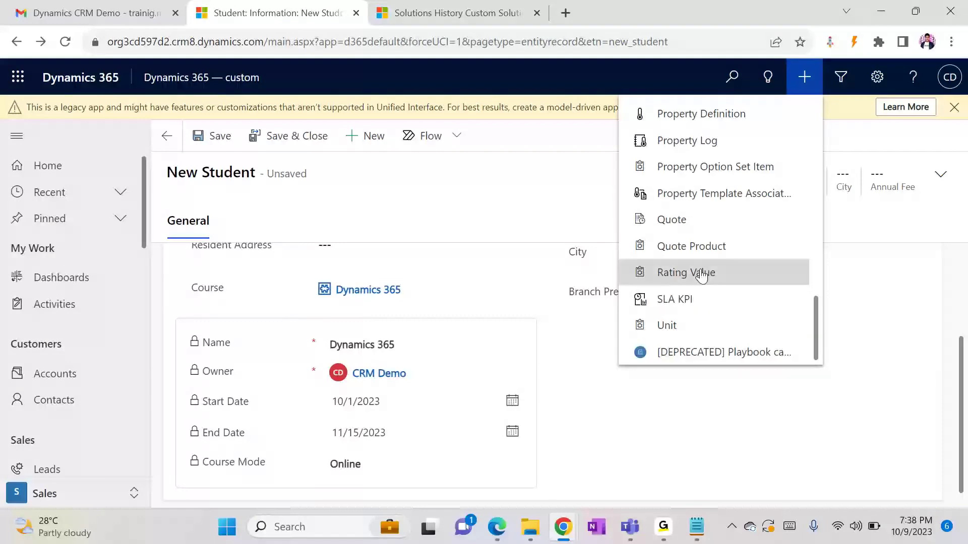
{"action": "left_click", "coordinate": [527, 280]}
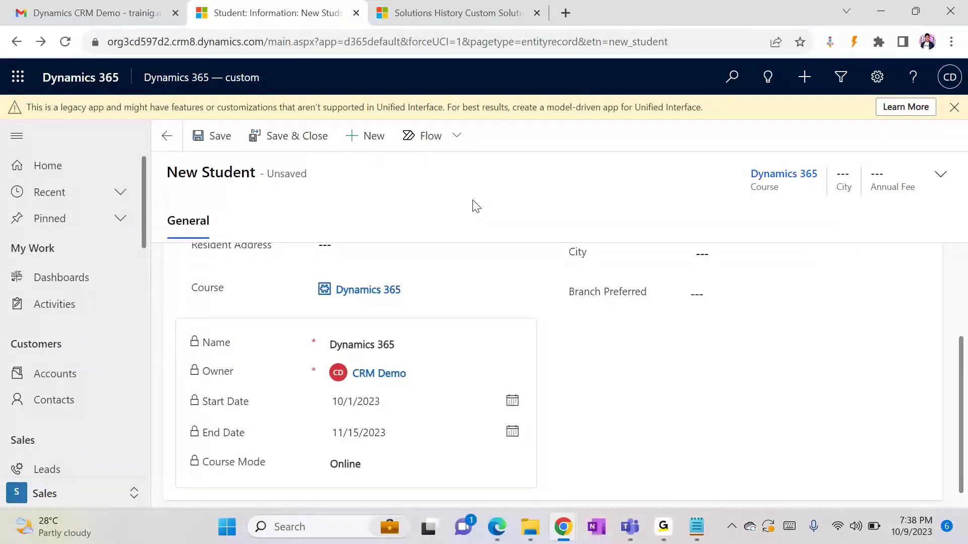
{"action": "left_click", "coordinate": [807, 79]}
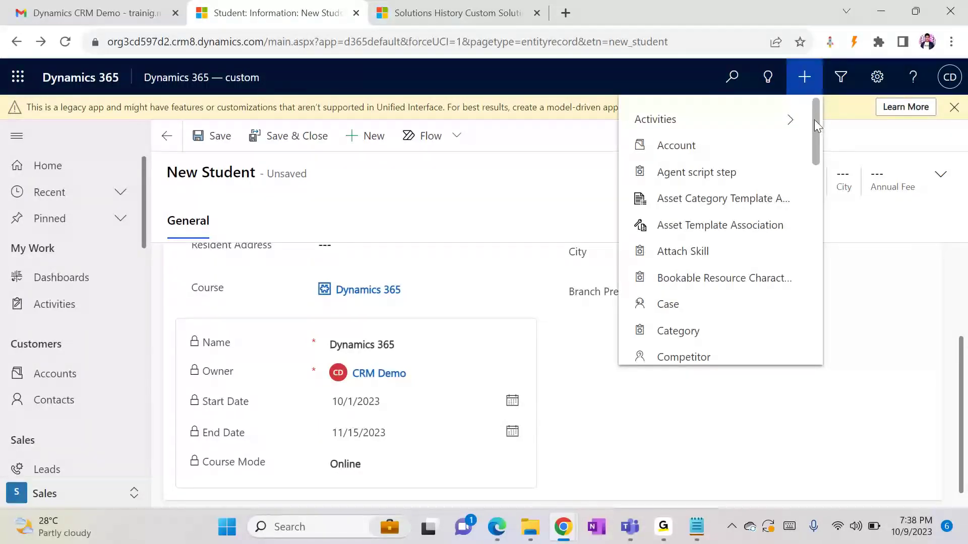
{"action": "left_click", "coordinate": [728, 148]}
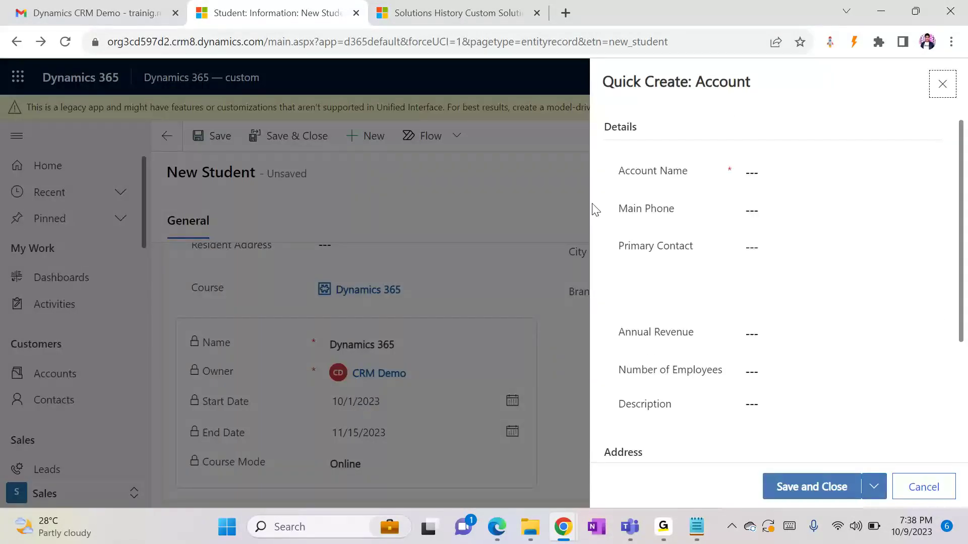
{"action": "left_click", "coordinate": [940, 87]}
{"action": "left_click", "coordinate": [800, 80]}
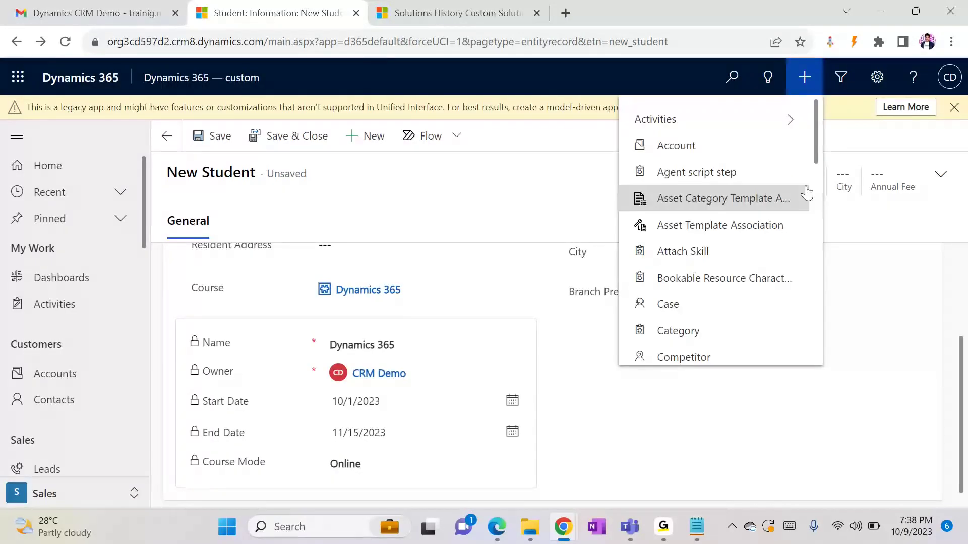
{"action": "left_click_drag", "start_coordinate": [817, 153], "coordinate": [812, 127]}
{"action": "left_click", "coordinate": [551, 176]}
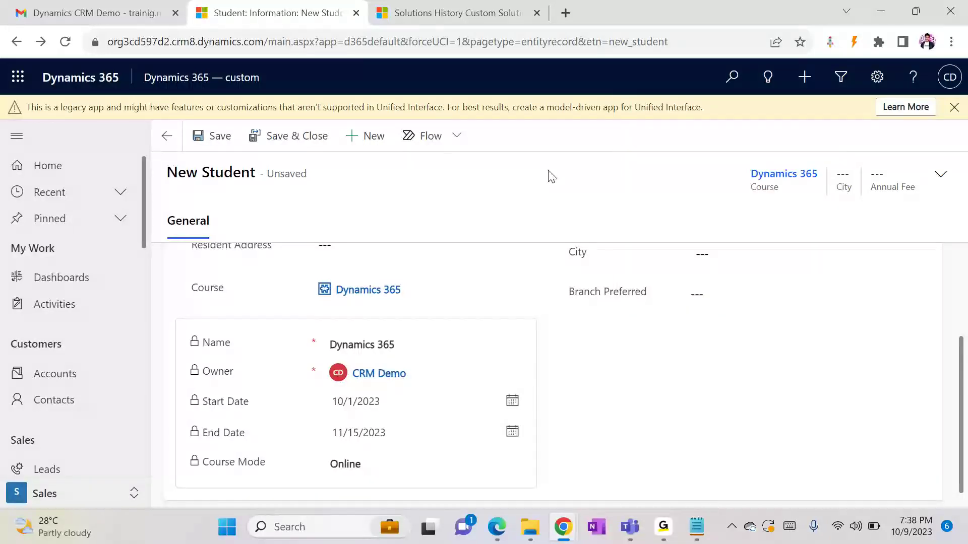
{"action": "mouse_move", "coordinate": [563, 539]}
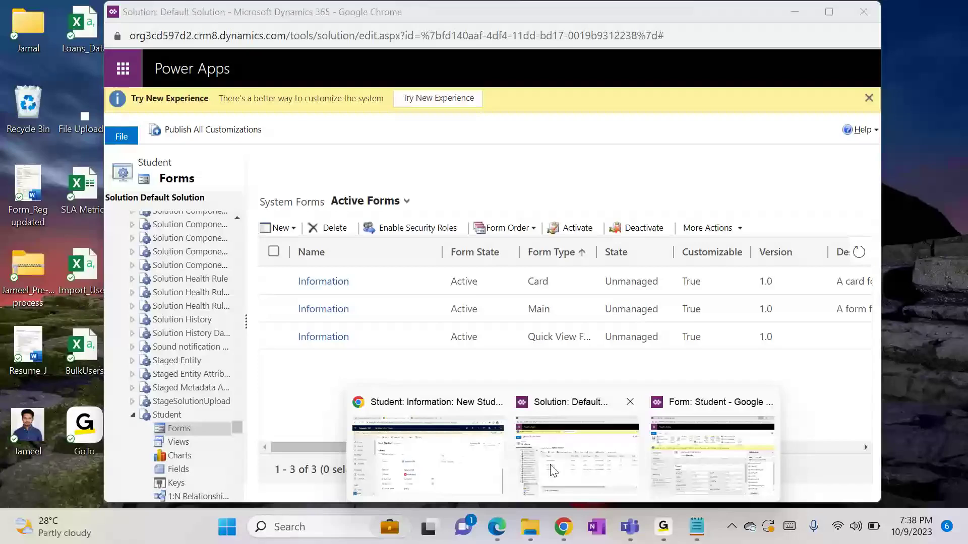
Create a new Quick Create Form from Student's System Forms in the Solution window
{"action": "left_click", "coordinate": [553, 470]}
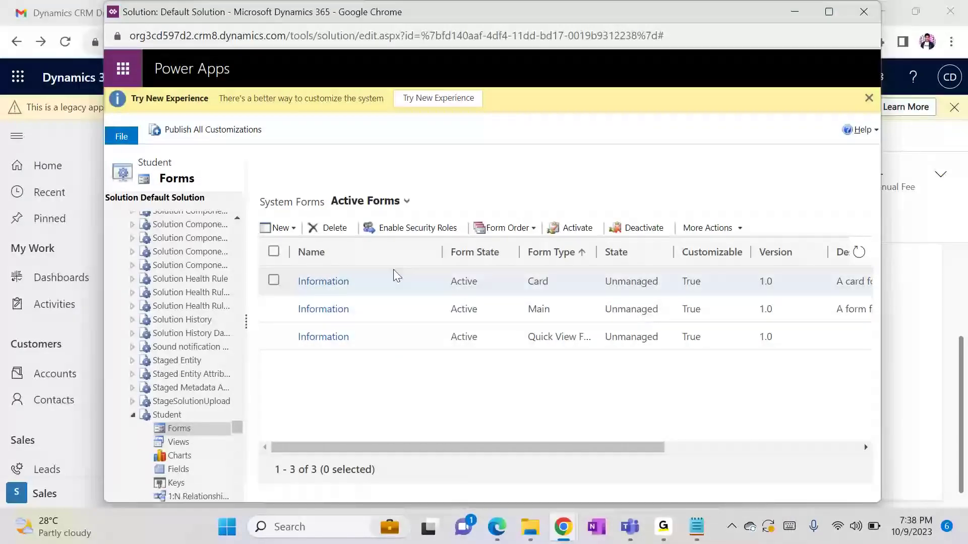
{"action": "left_click", "coordinate": [286, 229]}
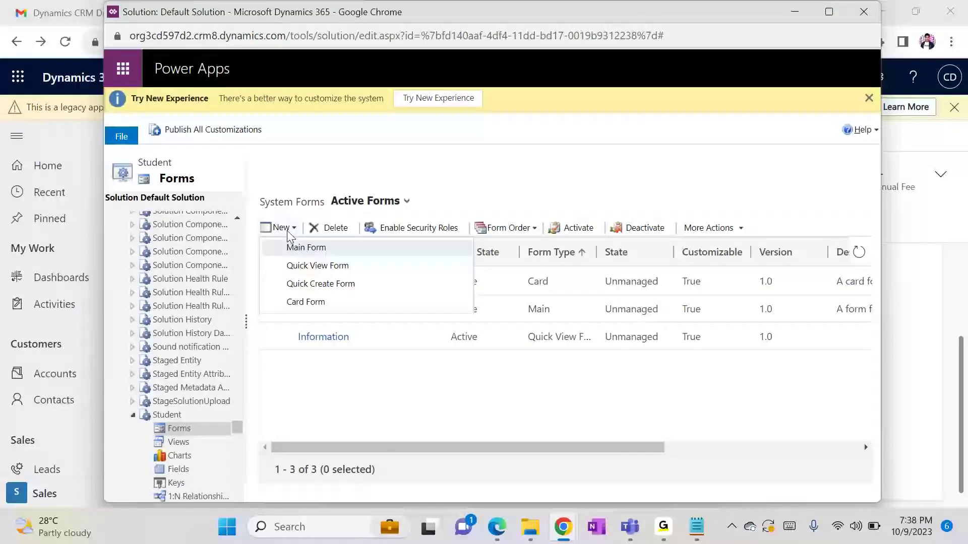
{"action": "left_click", "coordinate": [344, 289]}
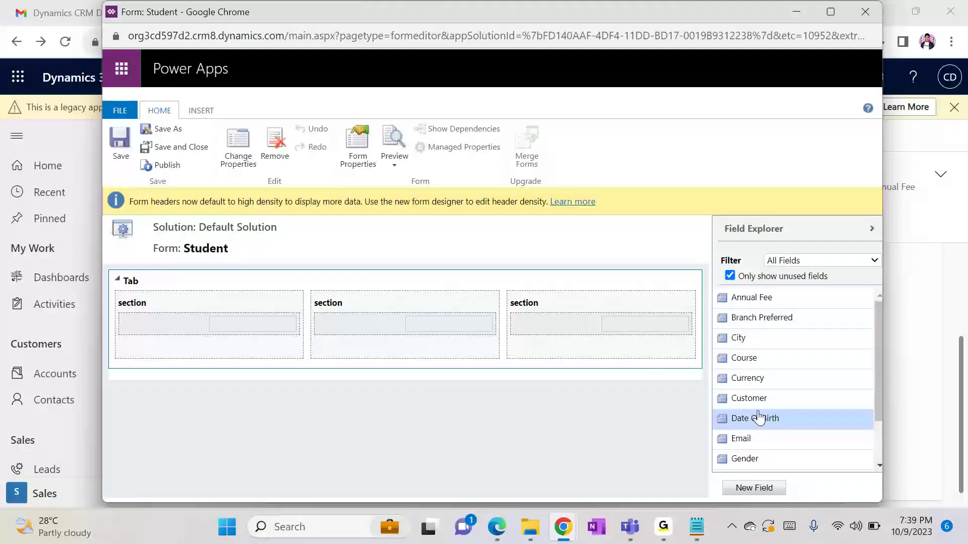
Place Email and Name in the first section, and City and Gender in the middle section
{"action": "left_click", "coordinate": [751, 442]}
{"action": "left_click_drag", "start_coordinate": [752, 443], "coordinate": [259, 336]}
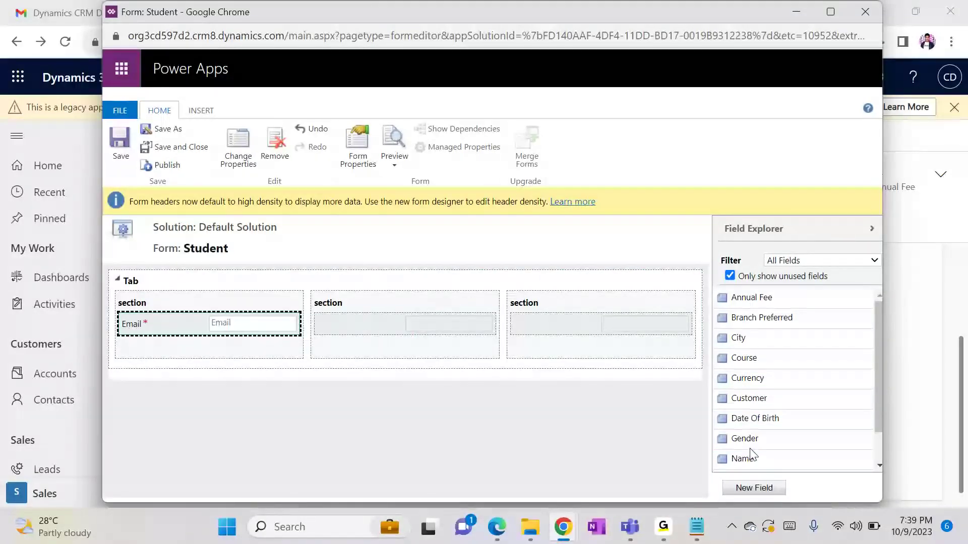
{"action": "left_click_drag", "start_coordinate": [756, 460], "coordinate": [248, 320]}
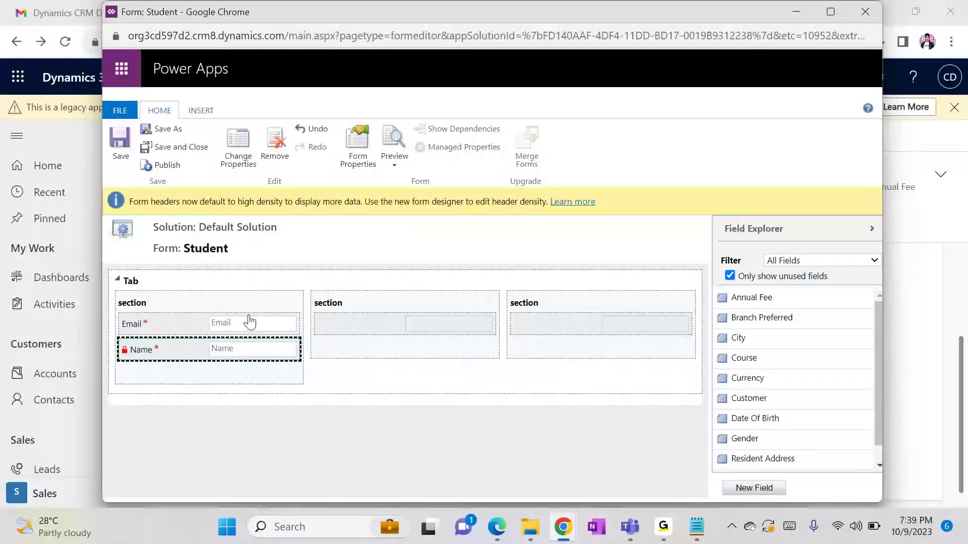
{"action": "left_click", "coordinate": [394, 316]}
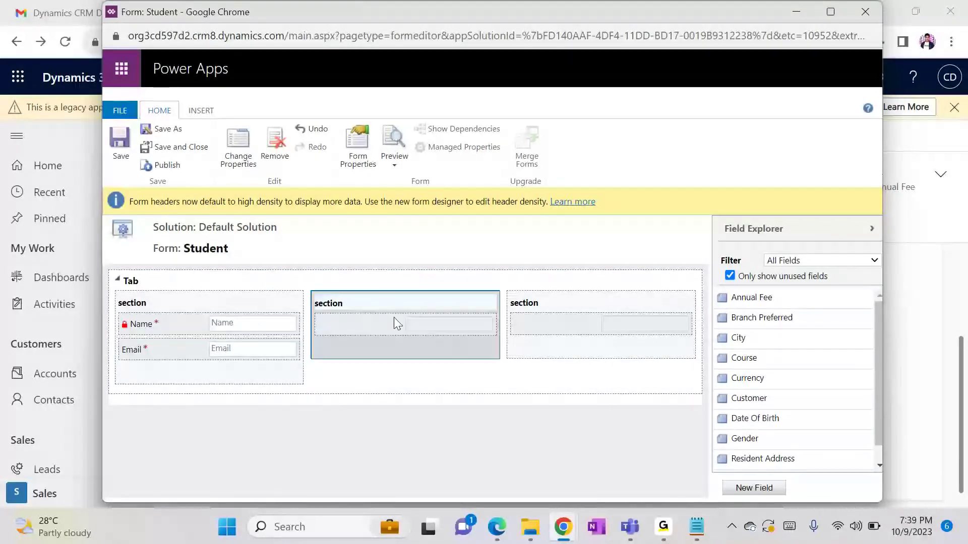
{"action": "left_click_drag", "start_coordinate": [773, 339], "coordinate": [394, 325]}
{"action": "left_click_drag", "start_coordinate": [772, 421], "coordinate": [437, 344]}
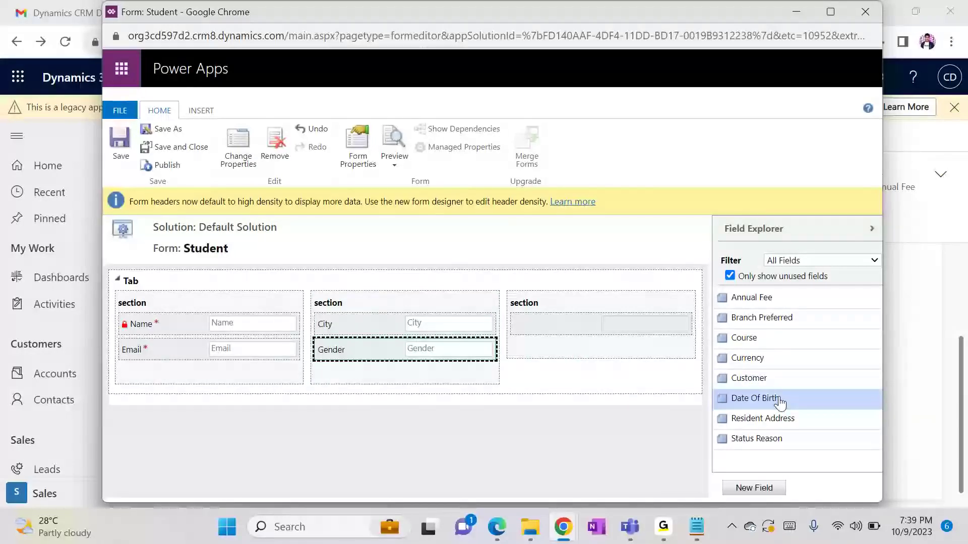
Add Annual Fee and Course to the third section and save the form
{"action": "left_click_drag", "start_coordinate": [788, 308], "coordinate": [634, 328]}
{"action": "left_click_drag", "start_coordinate": [751, 317], "coordinate": [603, 352]}
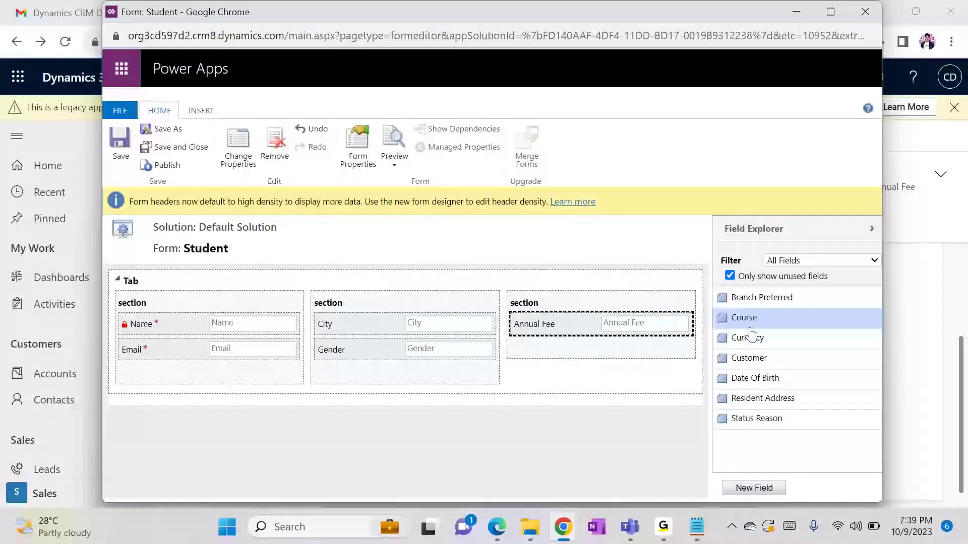
{"action": "left_click_drag", "start_coordinate": [762, 322], "coordinate": [570, 345]}
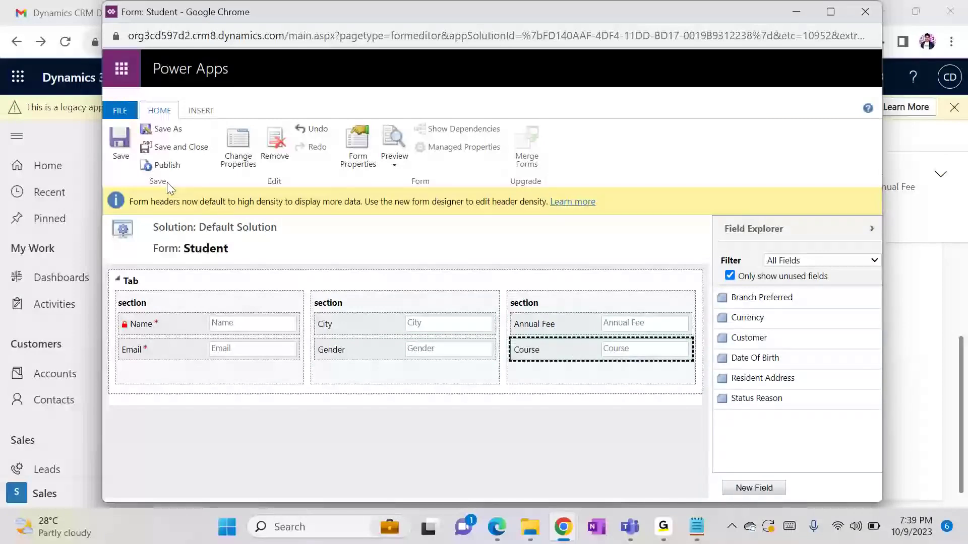
{"action": "left_click", "coordinate": [126, 157]}
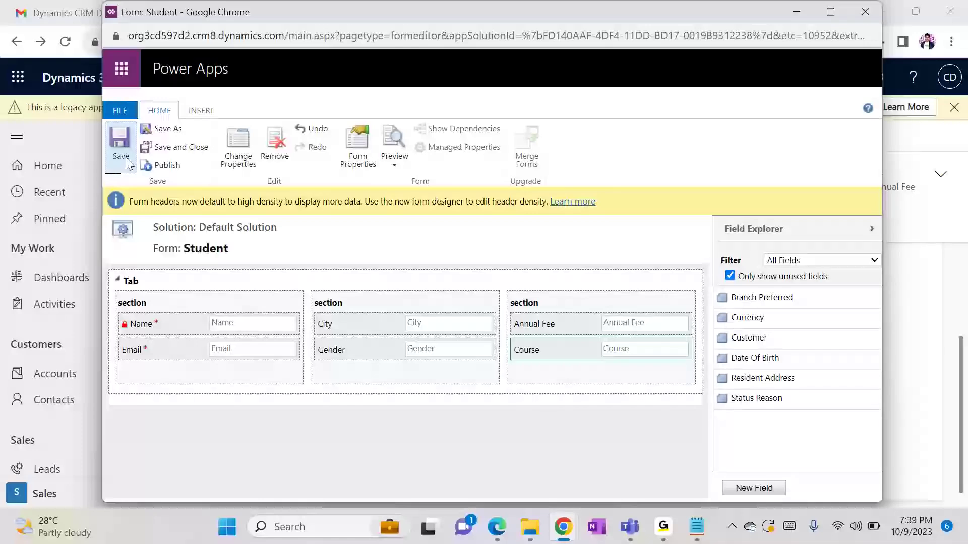
Save and publish the quick create form, retrying after the publish error, then close the editor
{"action": "left_click", "coordinate": [162, 166]}
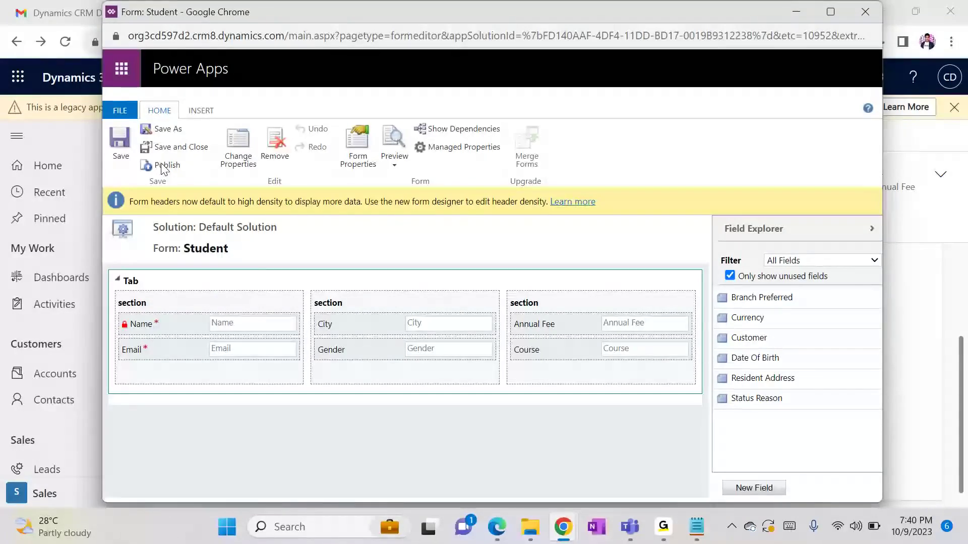
{"action": "left_click", "coordinate": [117, 145]}
{"action": "left_click", "coordinate": [151, 166]}
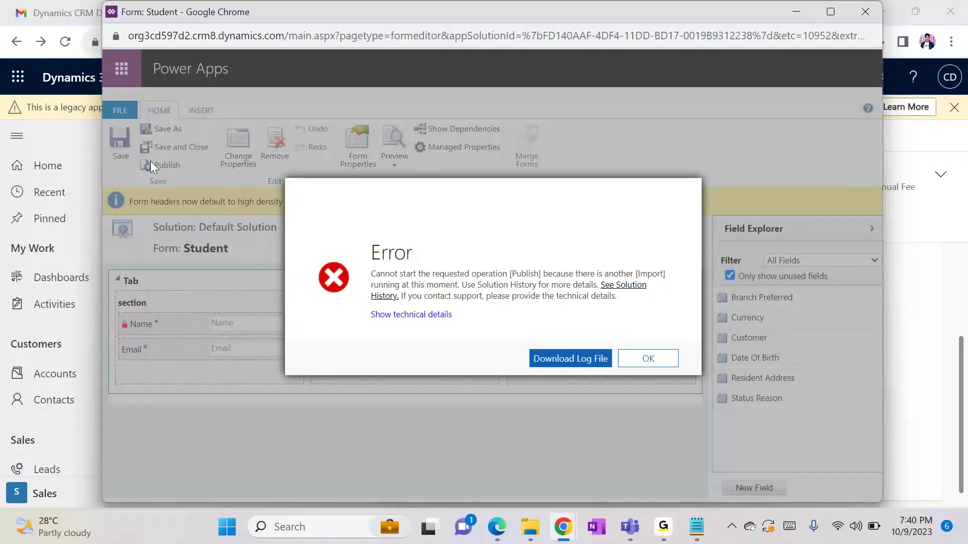
{"action": "left_click", "coordinate": [650, 359]}
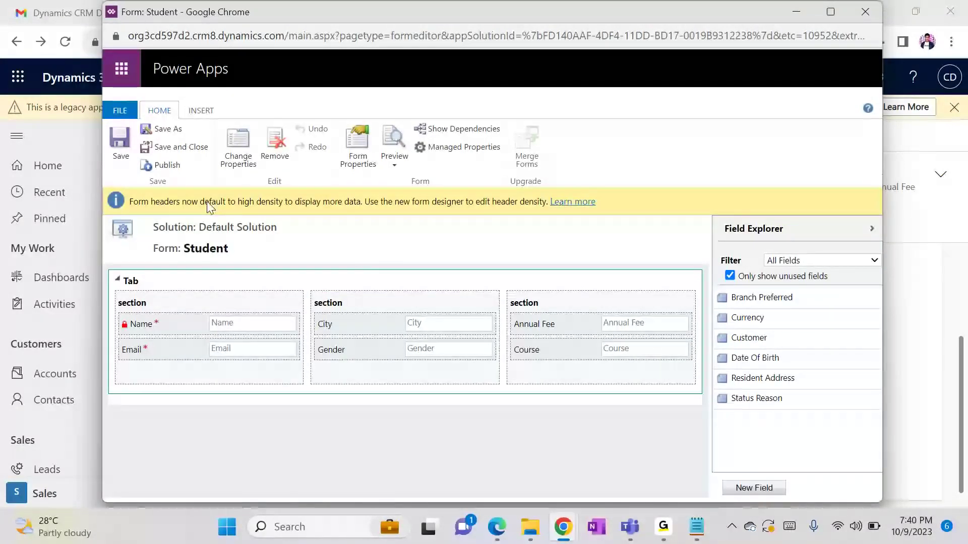
{"action": "left_click", "coordinate": [123, 138]}
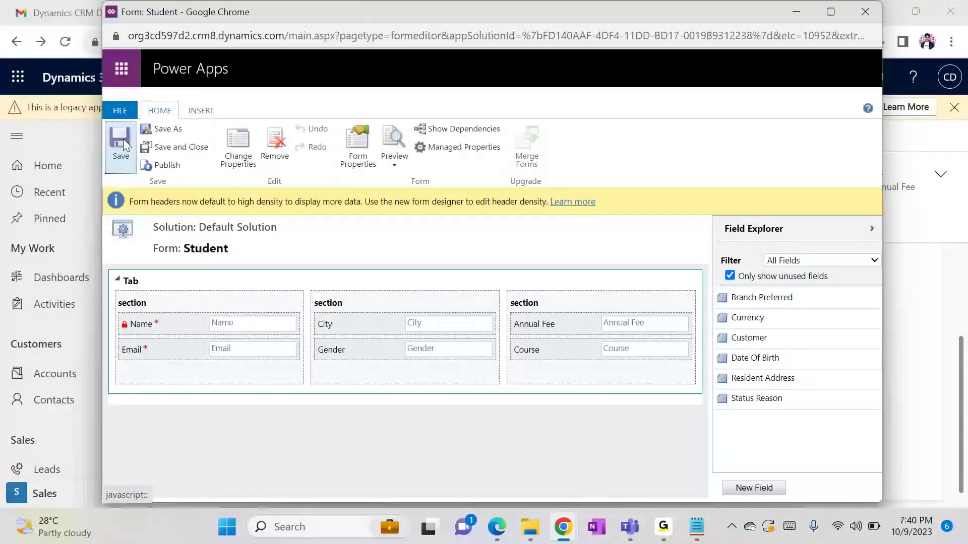
{"action": "left_click", "coordinate": [163, 169]}
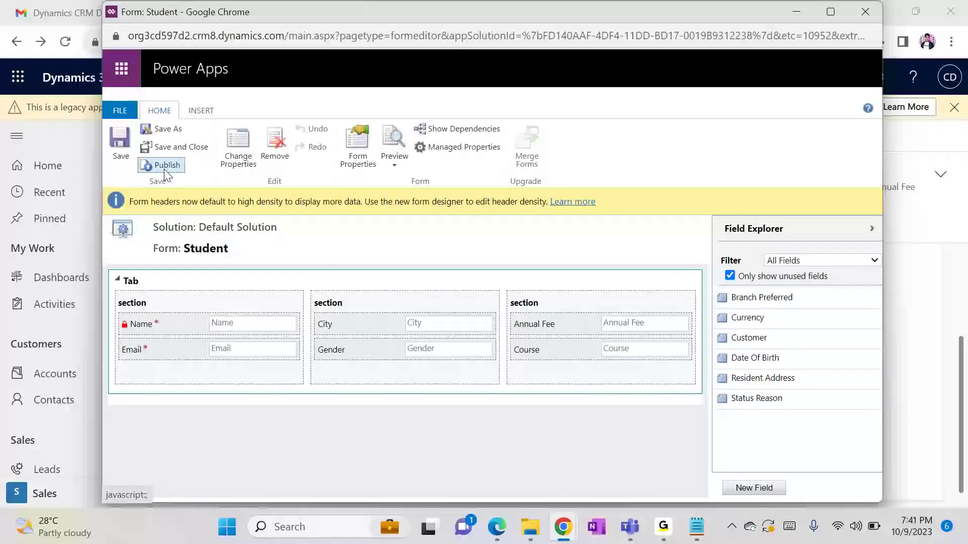
{"action": "left_click", "coordinate": [805, 15]}
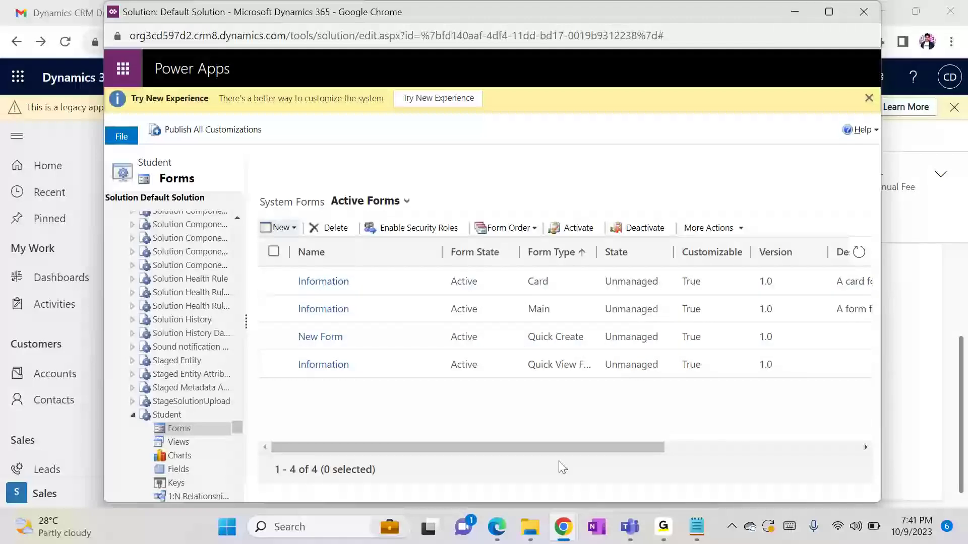
Reload the New Student record and check the + quick create list of record types
{"action": "mouse_move", "coordinate": [563, 527]}
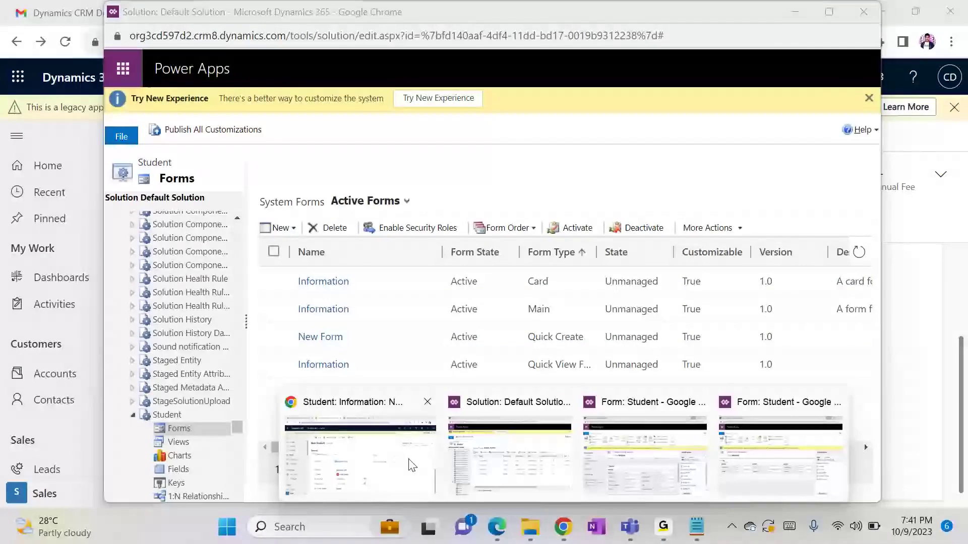
{"action": "left_click", "coordinate": [410, 461]}
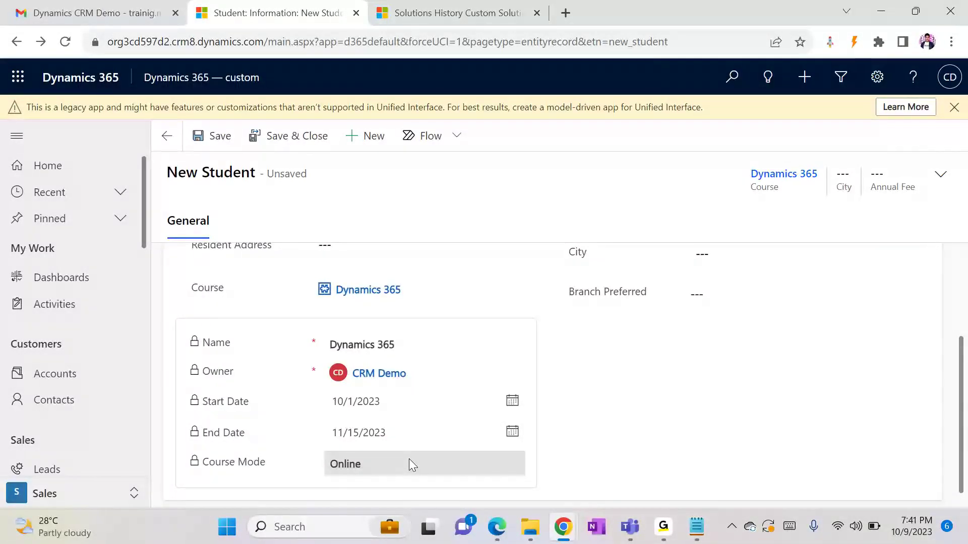
{"action": "key", "text": "F5"}
{"action": "key", "text": "Return"}
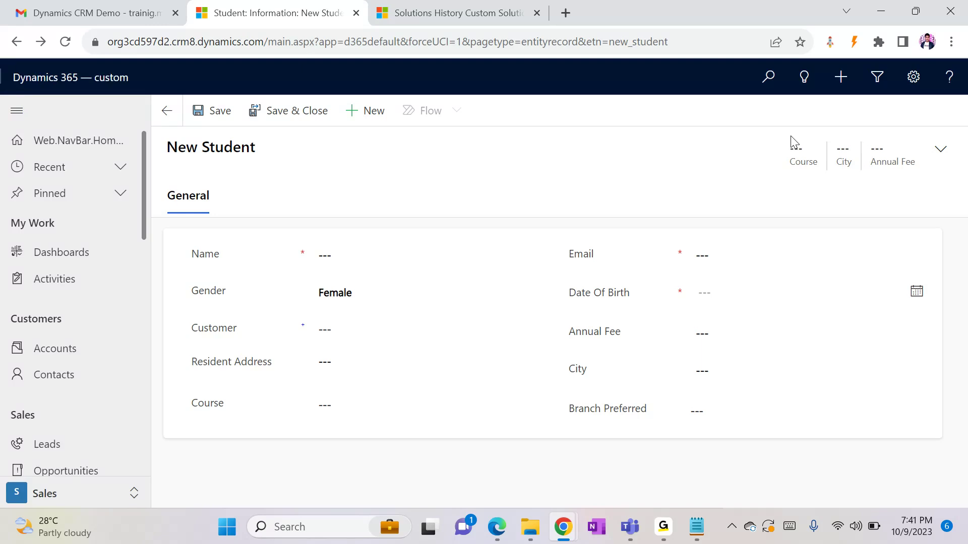
{"action": "left_click", "coordinate": [851, 91]}
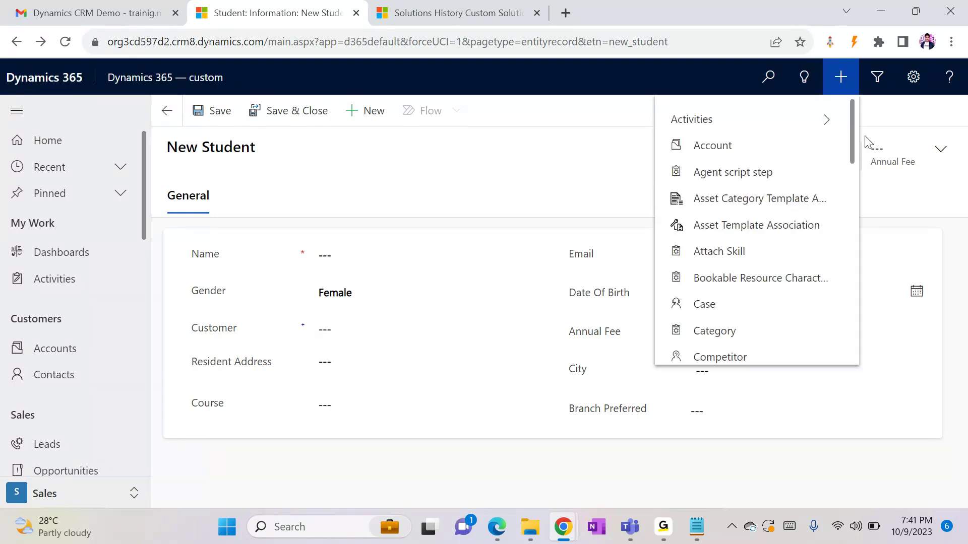
{"action": "left_click_drag", "start_coordinate": [852, 106], "coordinate": [857, 289]}
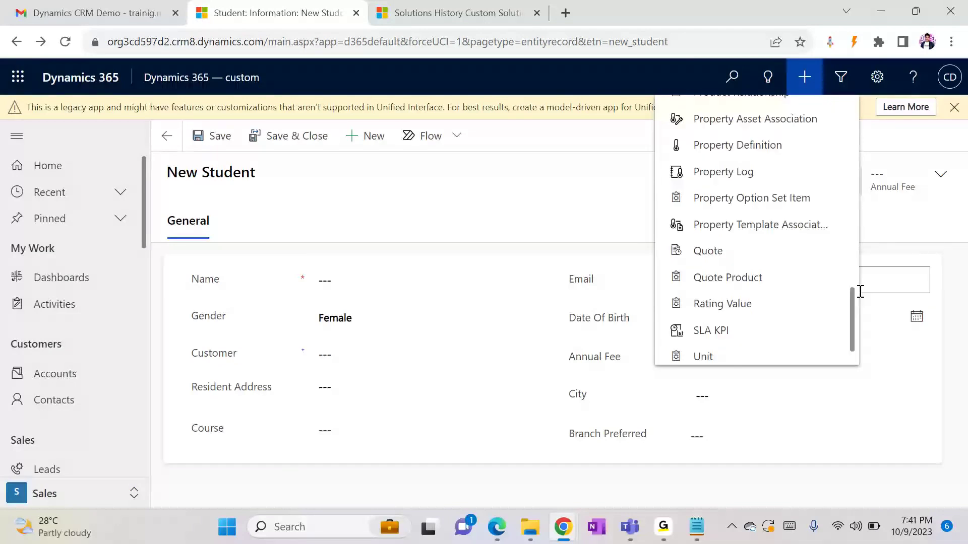
Return to the Default Solution window and show the Student forms
{"action": "left_click", "coordinate": [563, 526]}
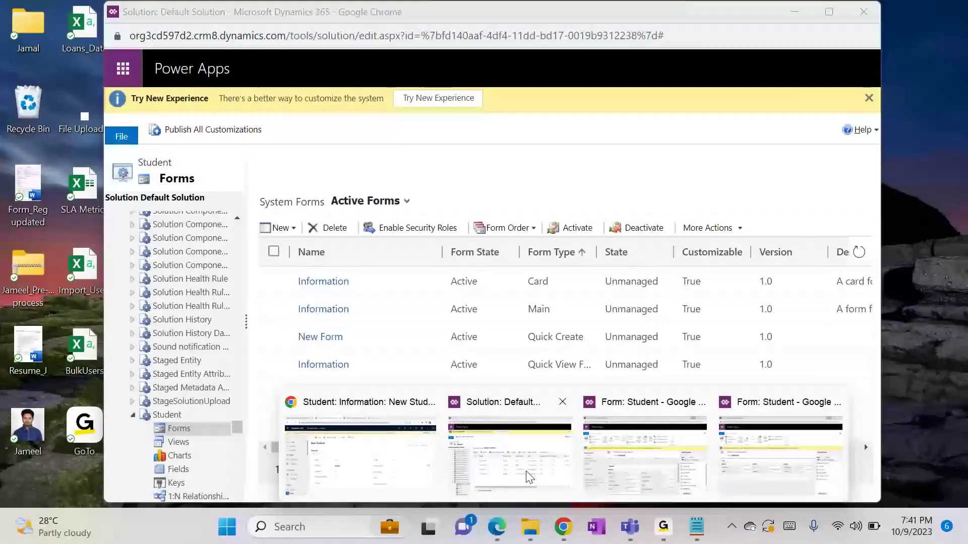
{"action": "left_click", "coordinate": [528, 476]}
{"action": "left_click", "coordinate": [191, 428]}
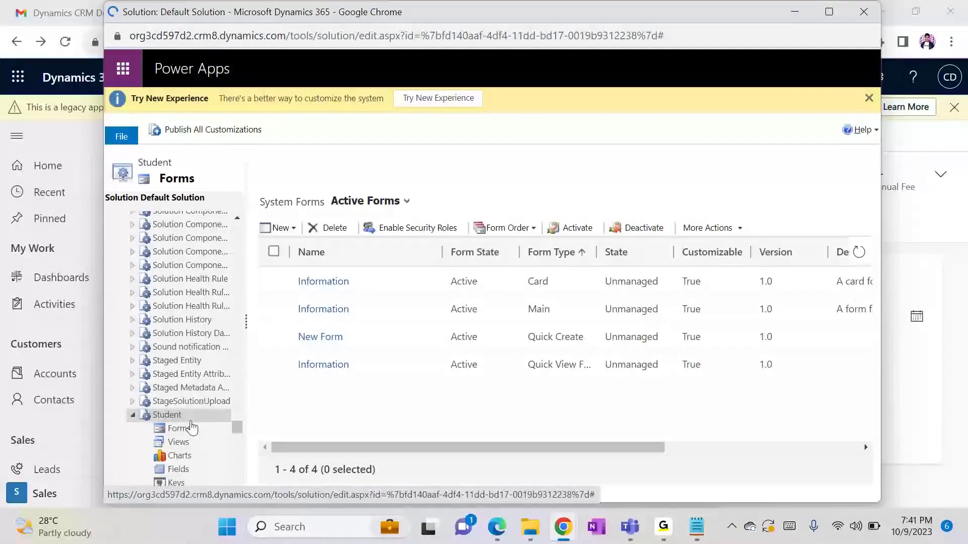
Tick Allow quick create under Data Services in the Student entity definition
{"action": "left_click", "coordinate": [168, 419]}
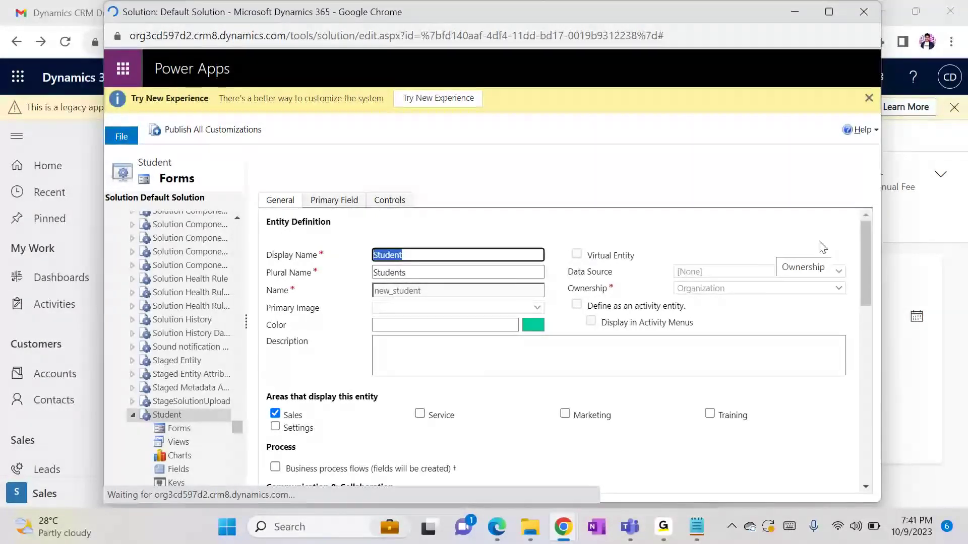
{"action": "left_click_drag", "start_coordinate": [865, 245], "coordinate": [866, 330]}
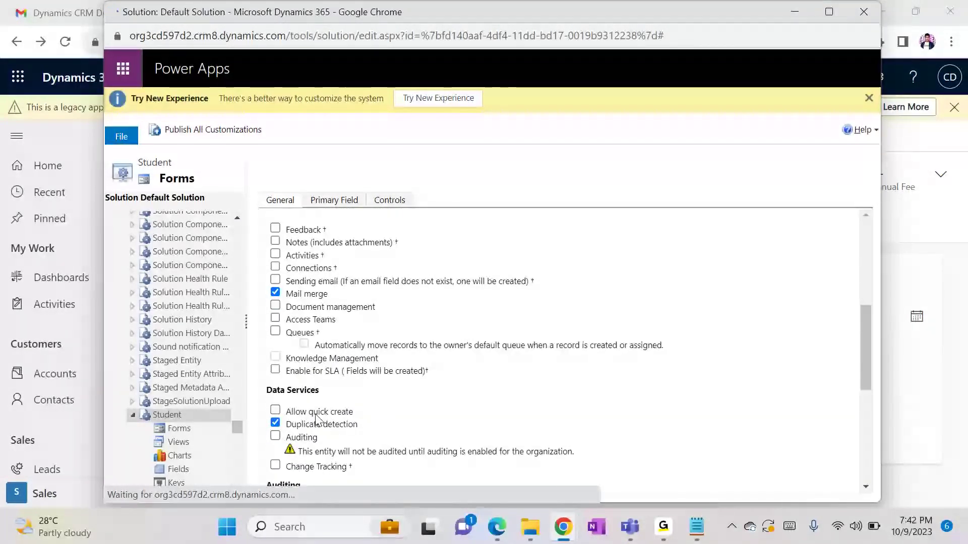
{"action": "left_click", "coordinate": [276, 411]}
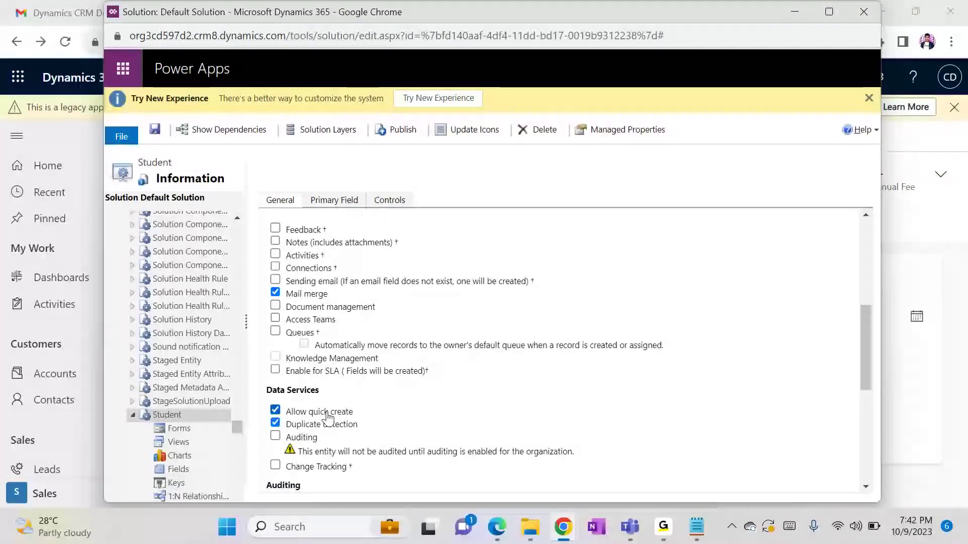
Save the Student entity definition with Allow quick create enabled
{"action": "left_click", "coordinate": [154, 130]}
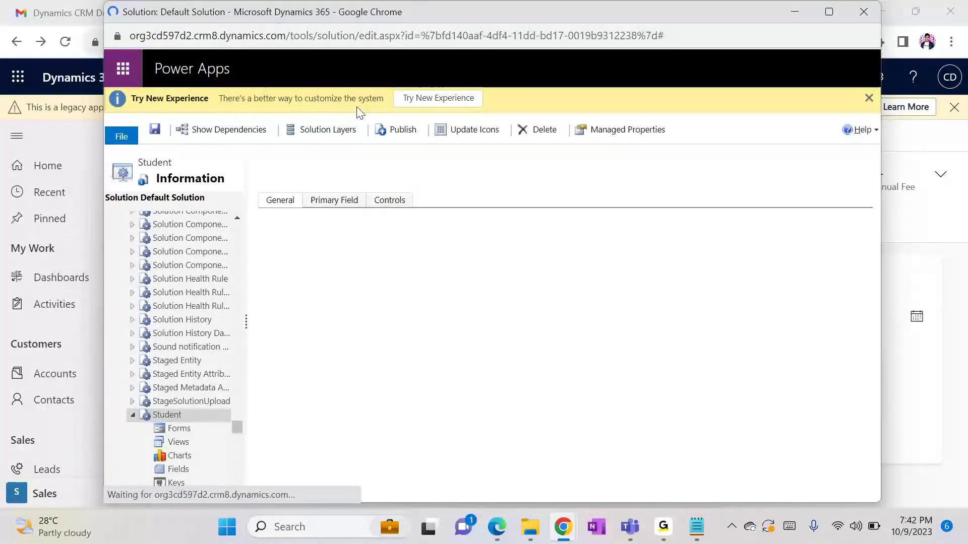
Publish the Student entity's customizations from the Default Solution toolbar
{"action": "left_click", "coordinate": [387, 130]}
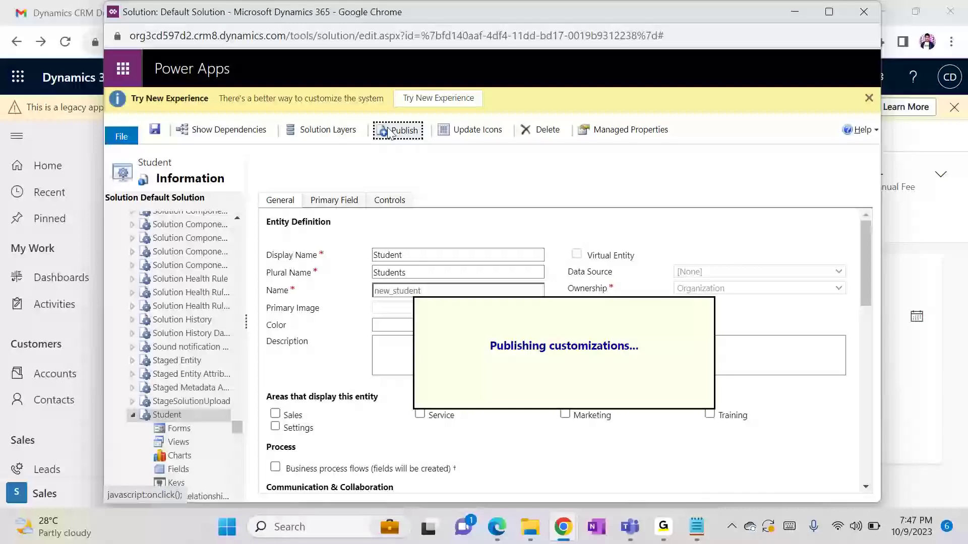
Reload the solution editor page, then refresh the New Student form window with F5
{"action": "left_click", "coordinate": [507, 40]}
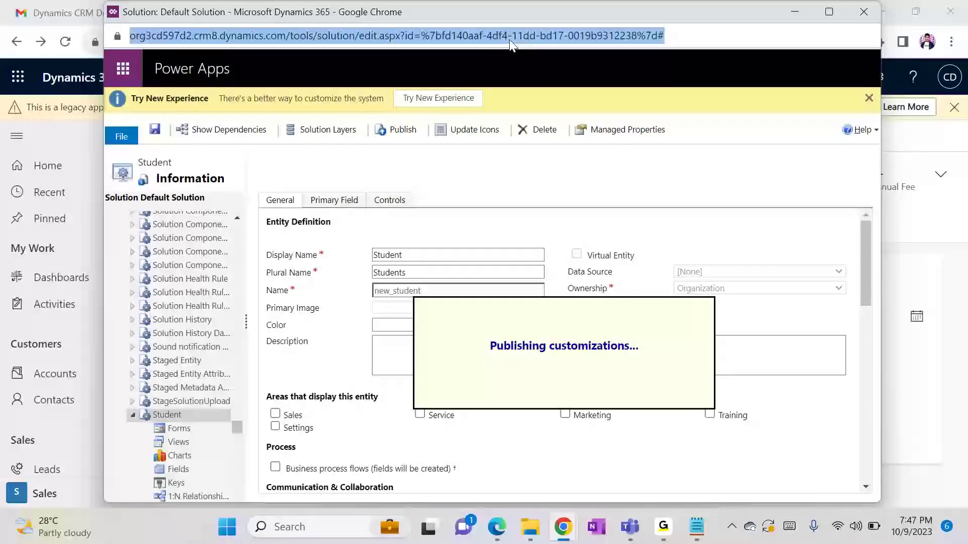
{"action": "key", "text": "Return"}
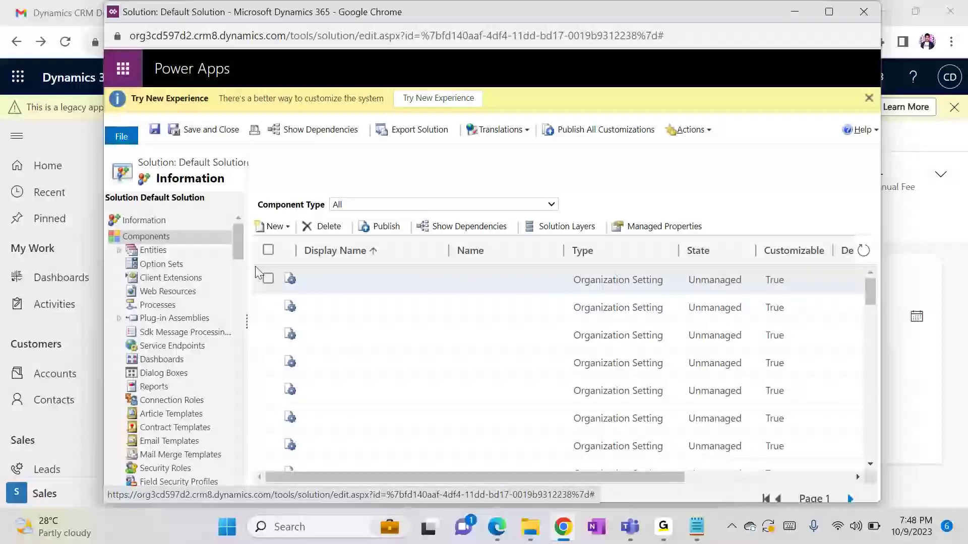
{"action": "mouse_move", "coordinate": [619, 541]}
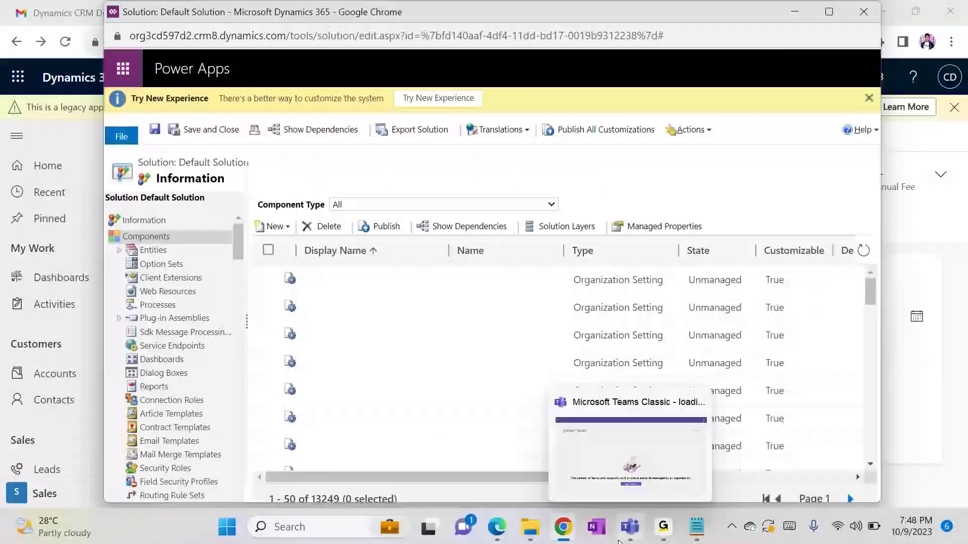
{"action": "left_click", "coordinate": [563, 526]}
{"action": "left_click", "coordinate": [312, 446]}
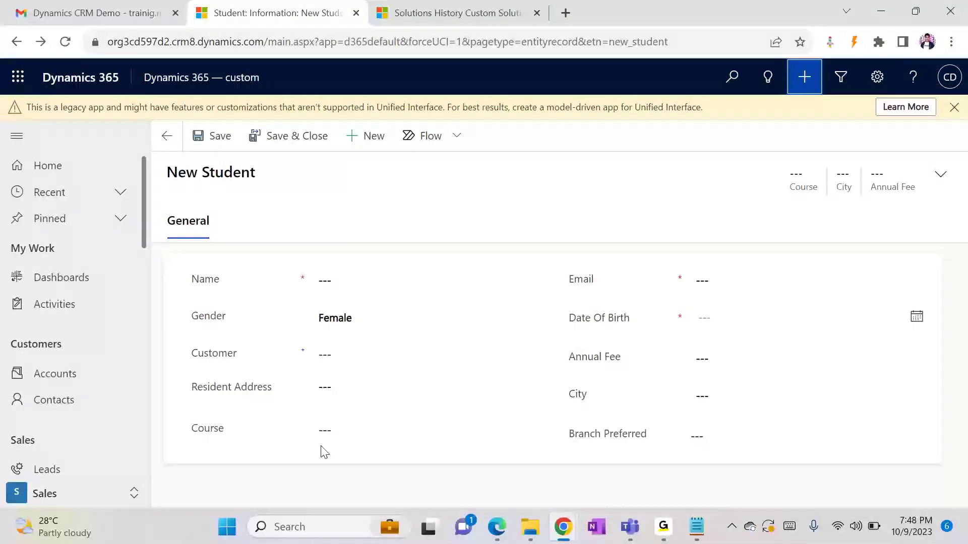
{"action": "key", "text": "F5"}
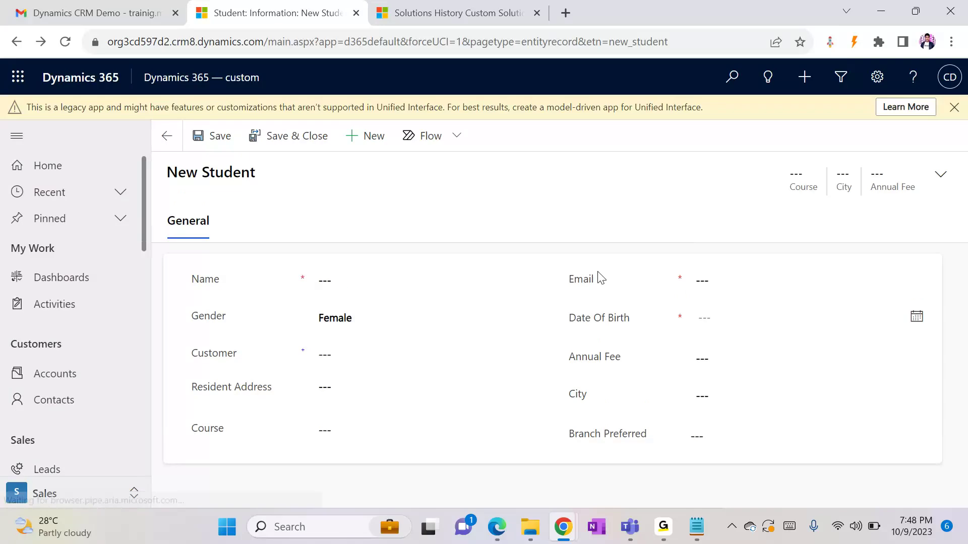
{"action": "left_click", "coordinate": [804, 81]}
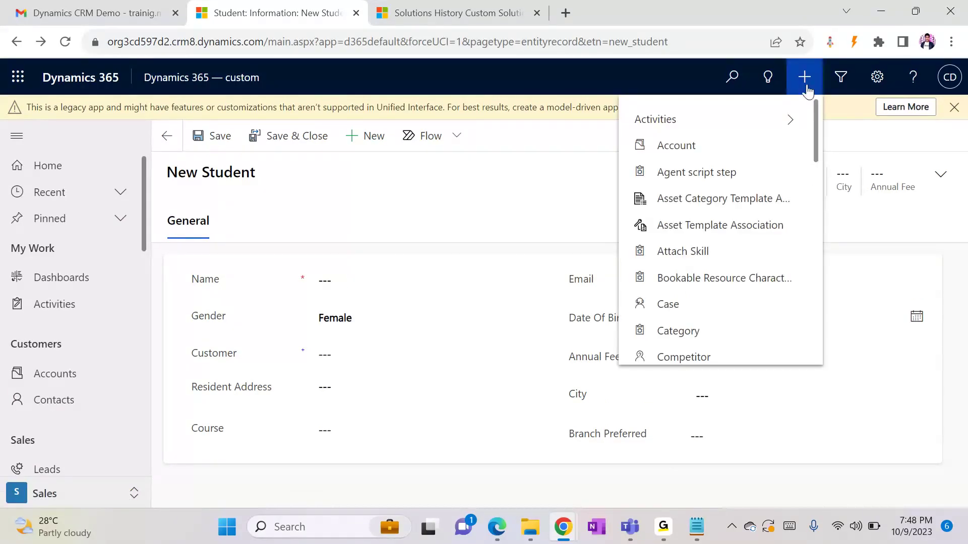
{"action": "left_click_drag", "start_coordinate": [816, 136], "coordinate": [823, 342]}
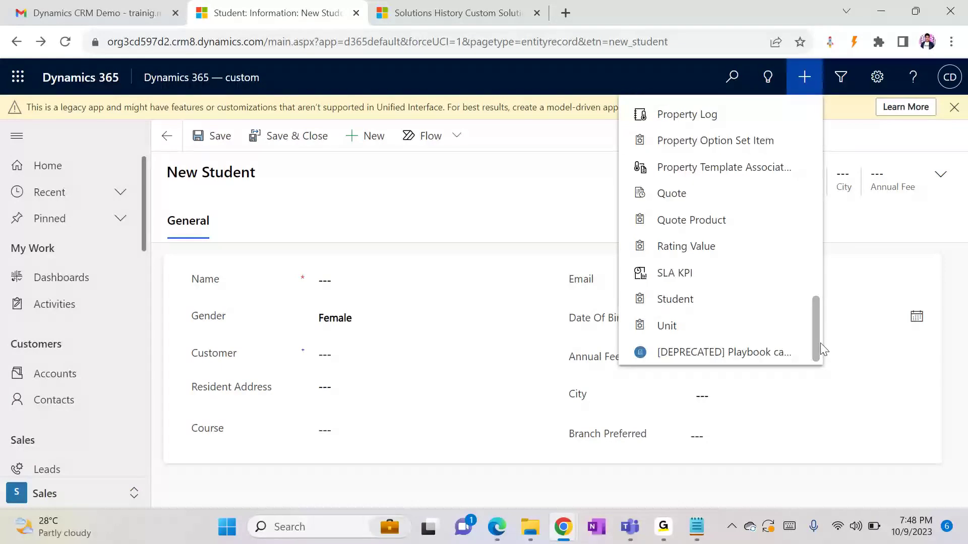
{"action": "left_click", "coordinate": [674, 301]}
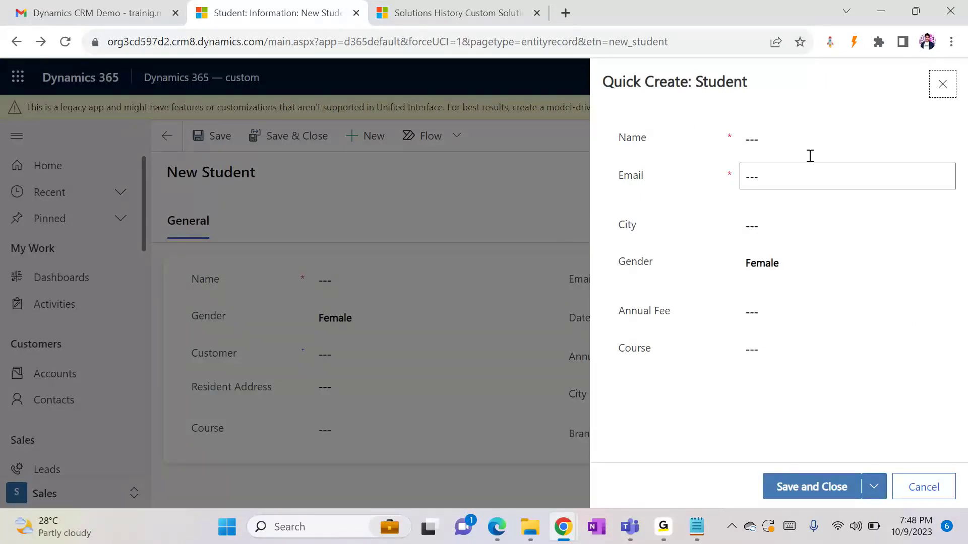
{"action": "left_click", "coordinate": [790, 355]}
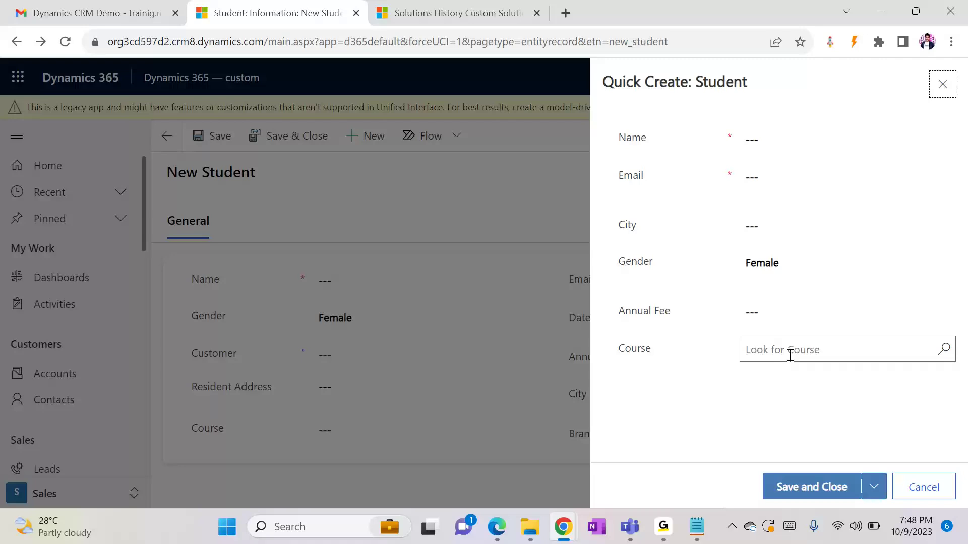
{"action": "left_click", "coordinate": [941, 87]}
{"action": "left_click", "coordinate": [696, 537]}
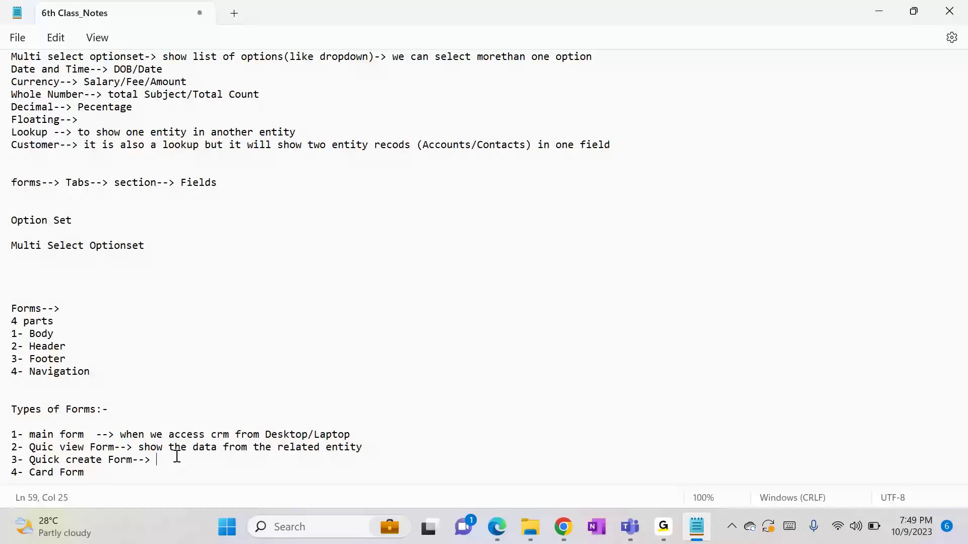
Note under Quick create Form: first create a quick create form, then enable entity configuration
{"action": "type", "text": "first we have creat a "}
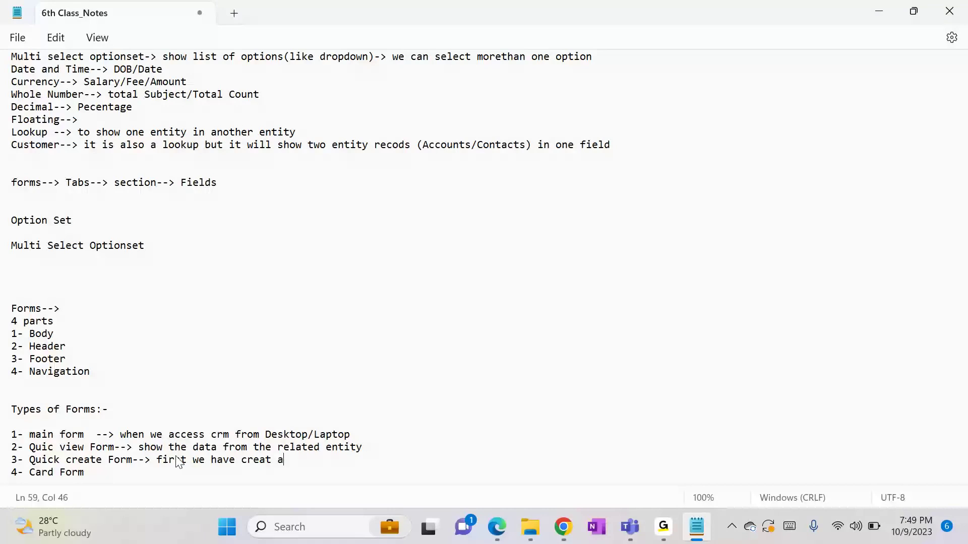
{"action": "type", "text": "quick create f"}
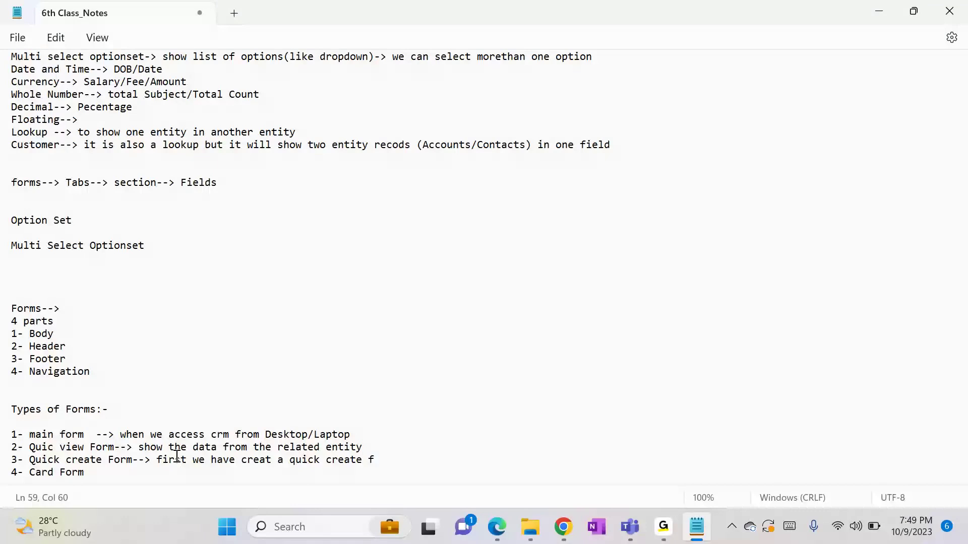
{"action": "type", "text": "orm then enable "}
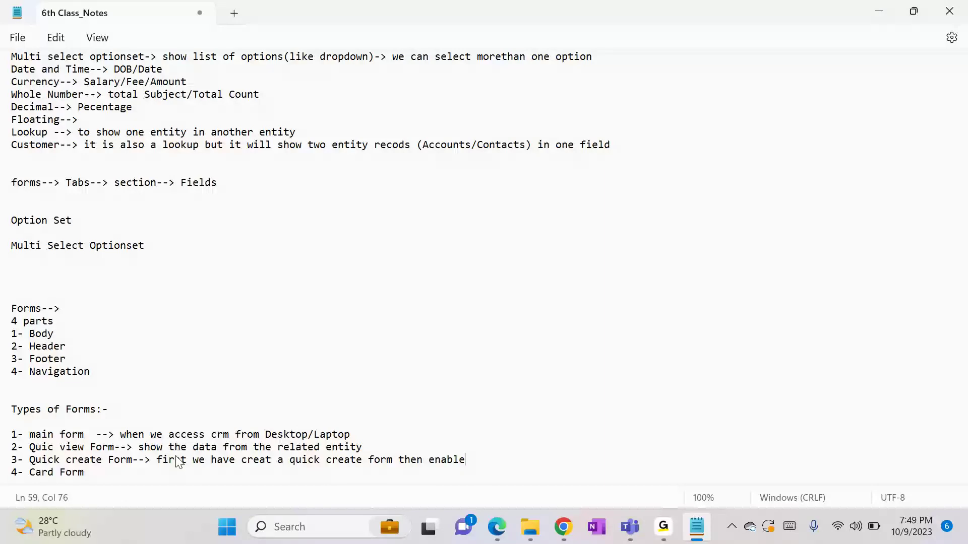
{"action": "type", "text": "entity configuration"}
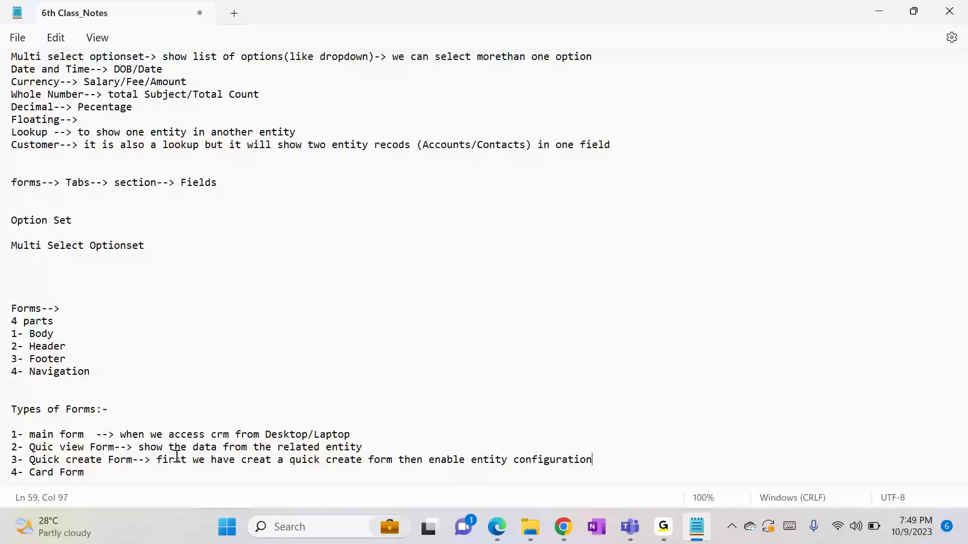
{"action": "type", "text": "--"}
{"action": "key", "text": "BackSpace"}
{"action": "key", "text": "BackSpace"}
Note under Card Form: card form is accessible when CRM is accessed from mobile/tablets
{"action": "key", "text": "Down"}
{"action": "type", "text": "--> Wheb"}
{"action": "key", "text": "BackSpace"}
{"action": "type", "text": "n we access "}
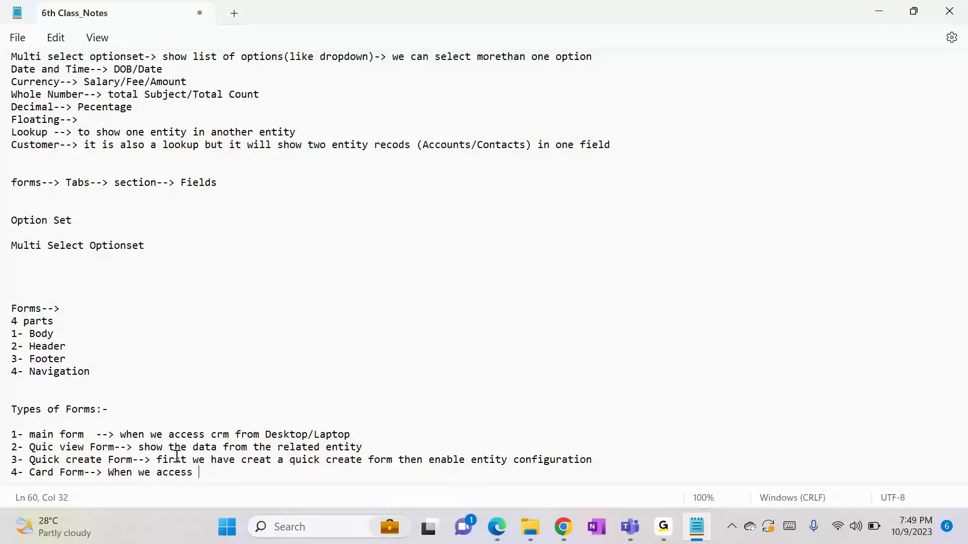
{"action": "type", "text": "CRM from mobile/tabl"}
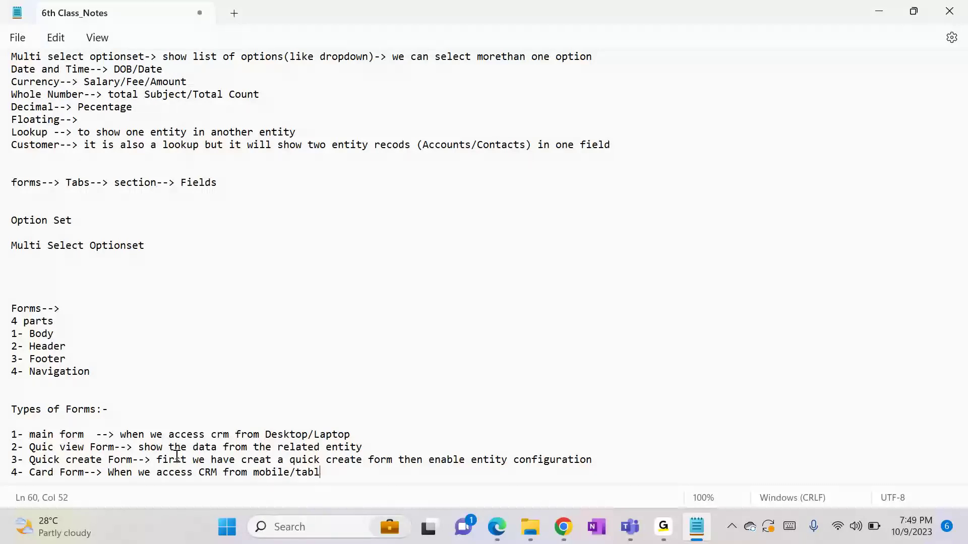
{"action": "type", "text": "ets then card form will"}
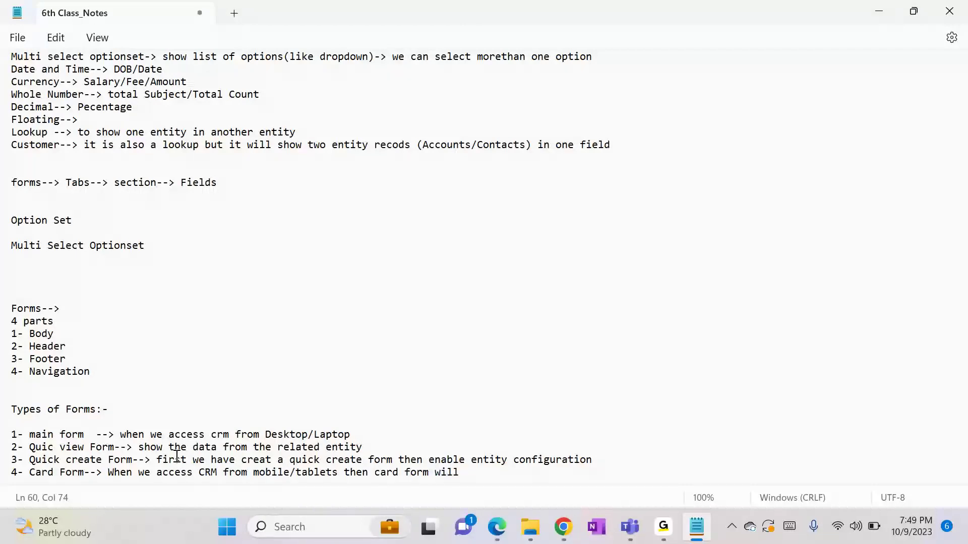
{"action": "type", "text": " be accessible"}
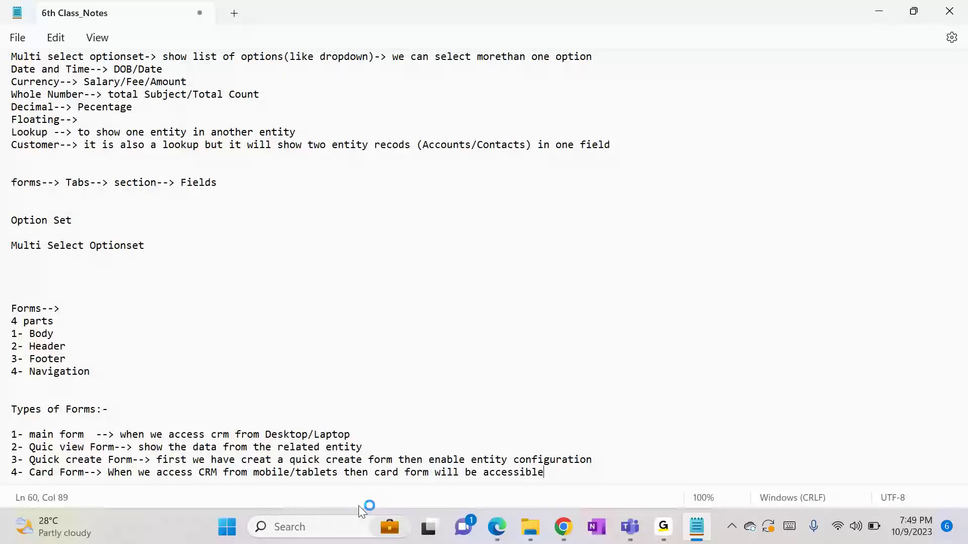
In the Default Solution, expand Entities and the Student entity to list its forms
{"action": "mouse_move", "coordinate": [563, 527]}
{"action": "mouse_move", "coordinate": [506, 444]}
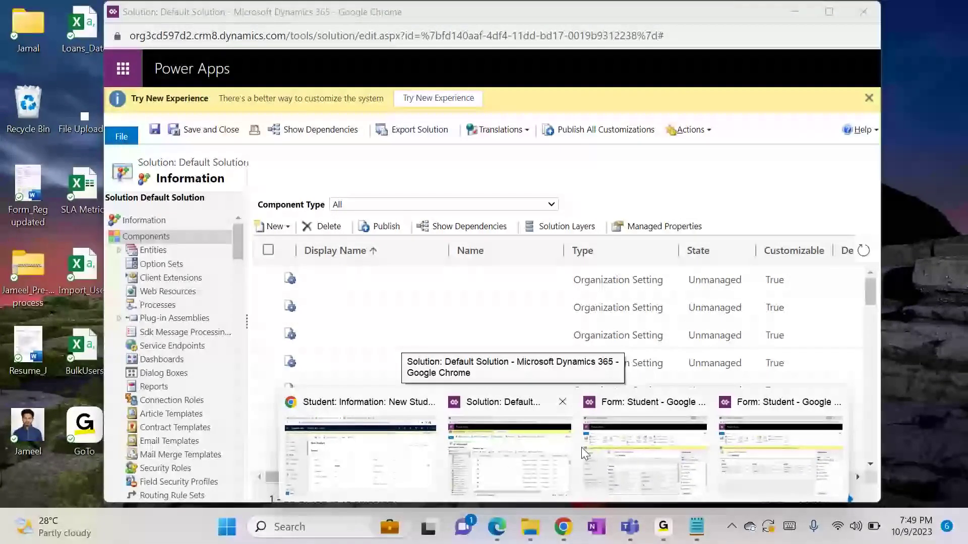
{"action": "left_click", "coordinate": [507, 453]}
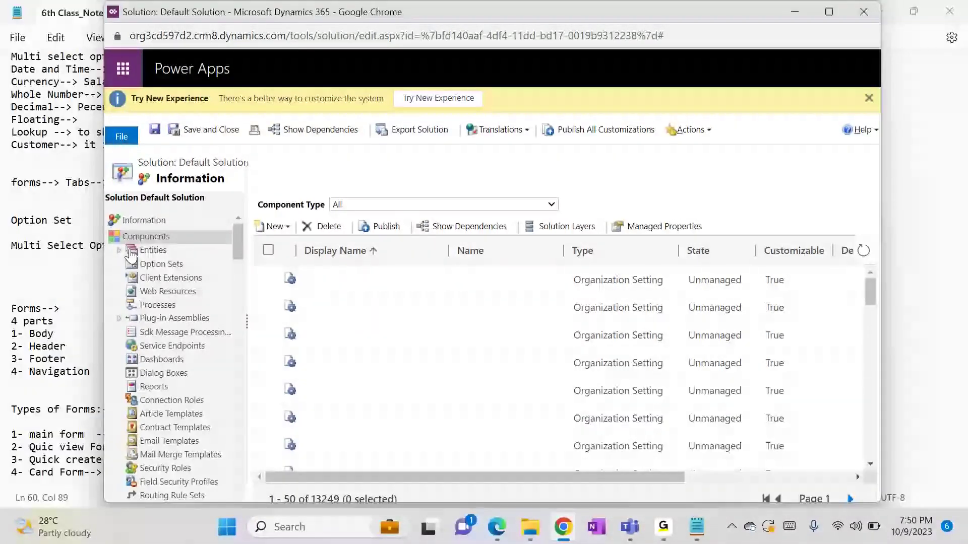
{"action": "left_click", "coordinate": [132, 251]}
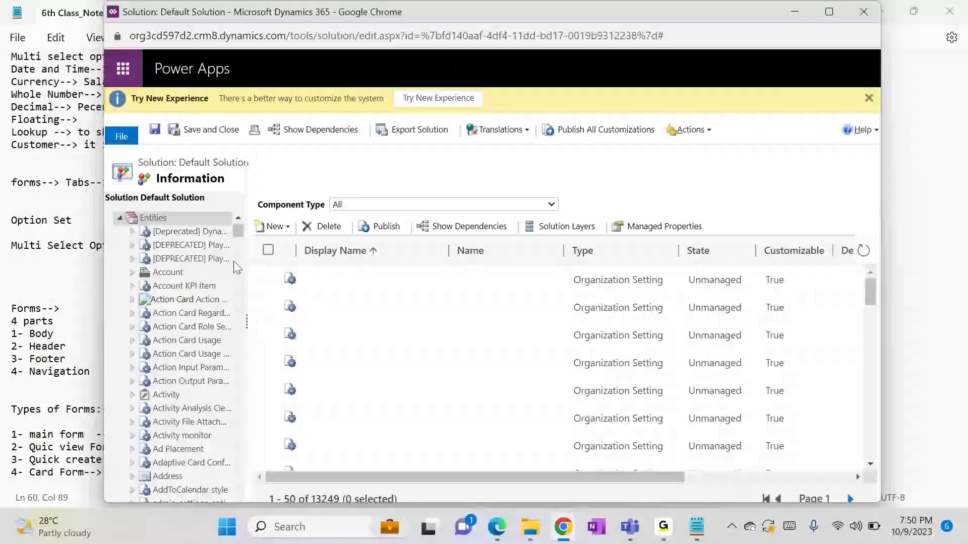
{"action": "left_click", "coordinate": [237, 262]}
{"action": "left_click_drag", "start_coordinate": [242, 237], "coordinate": [232, 433]}
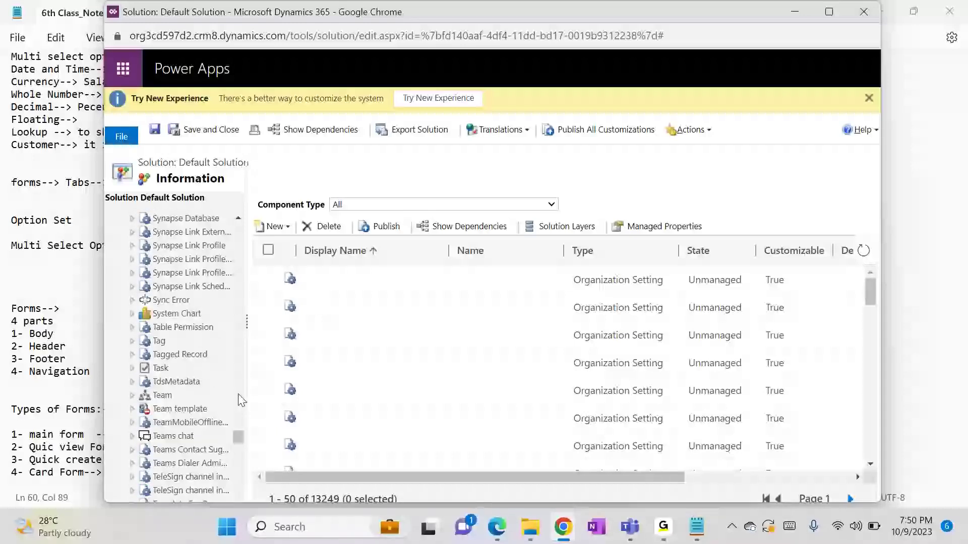
{"action": "scroll", "coordinate": [240, 400], "scroll_direction": "up", "scroll_amount": 5}
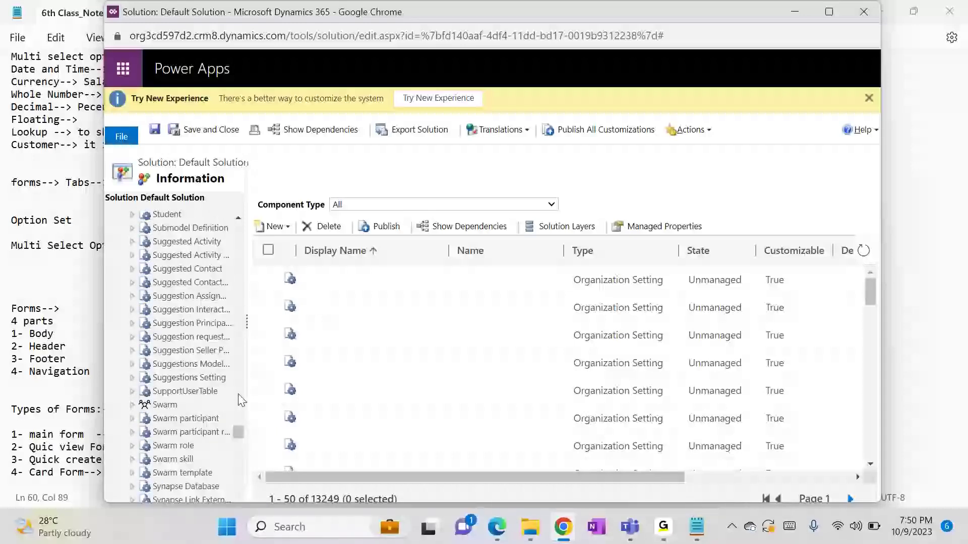
{"action": "left_click", "coordinate": [132, 216]}
{"action": "left_click", "coordinate": [184, 249]}
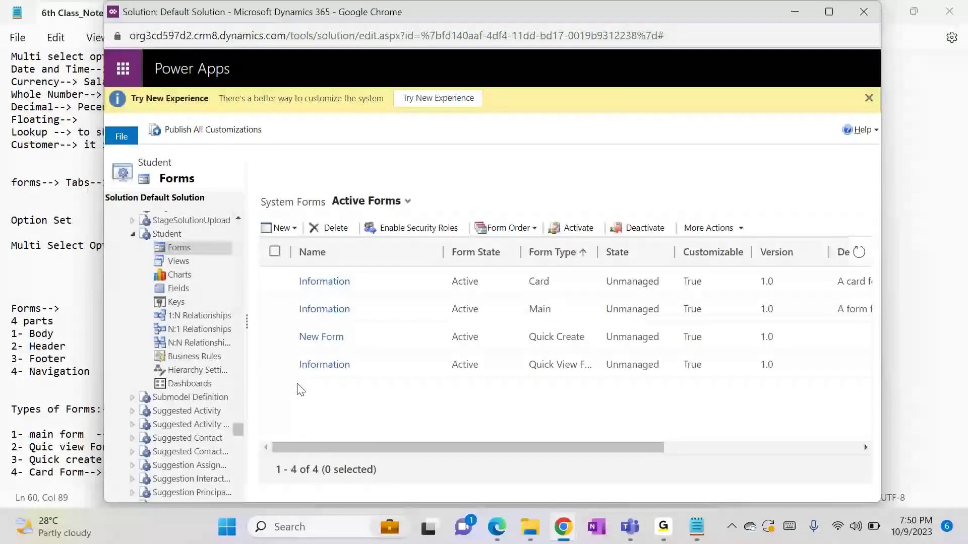
Open the Student Information card form in the form editor, then minimize the editor
{"action": "left_click", "coordinate": [324, 281]}
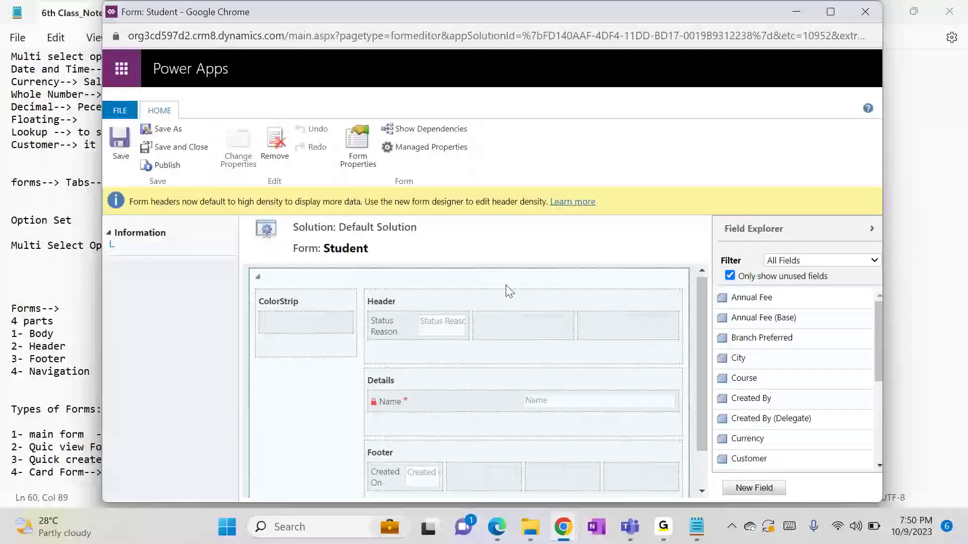
{"action": "left_click_drag", "start_coordinate": [699, 352], "coordinate": [709, 318]}
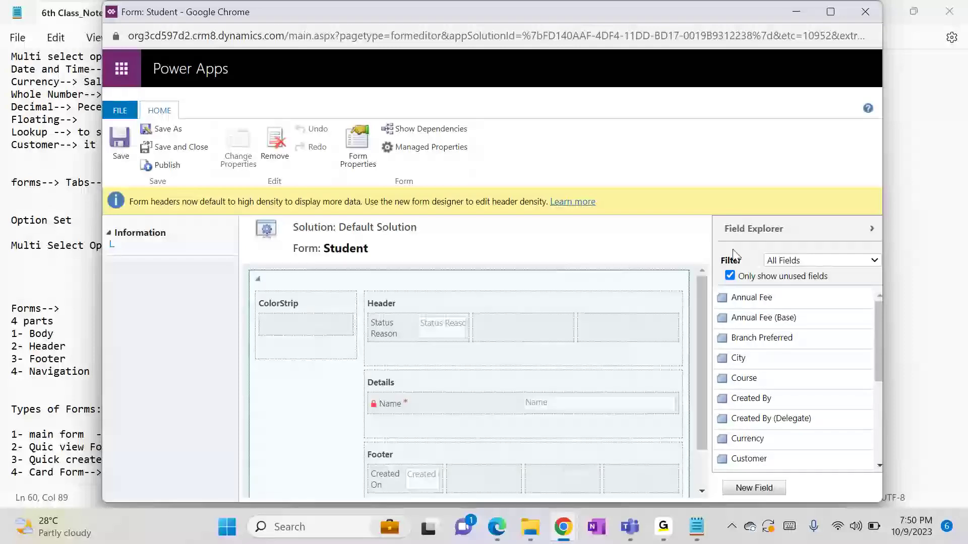
{"action": "left_click", "coordinate": [796, 12]}
Bring the GoTo meeting window to the front from the taskbar
{"action": "mouse_move", "coordinate": [666, 531]}
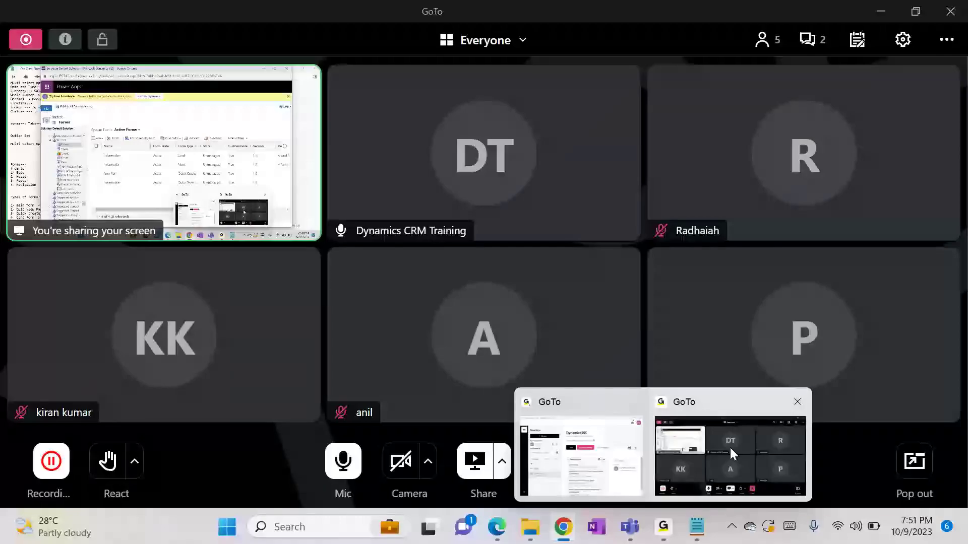
{"action": "left_click", "coordinate": [730, 446]}
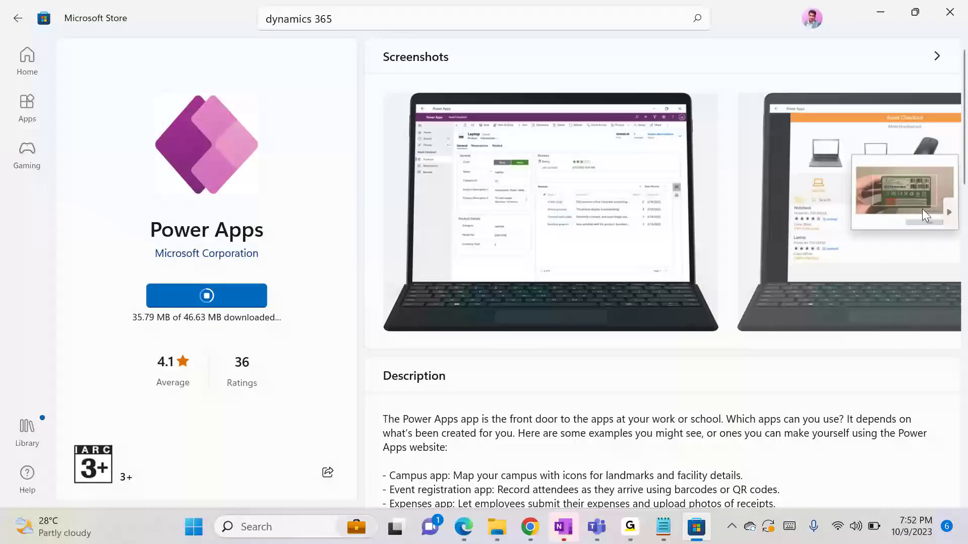
Open the newly installed Power Apps from its Microsoft Store page
{"action": "left_click_drag", "start_coordinate": [966, 158], "coordinate": [966, 103]}
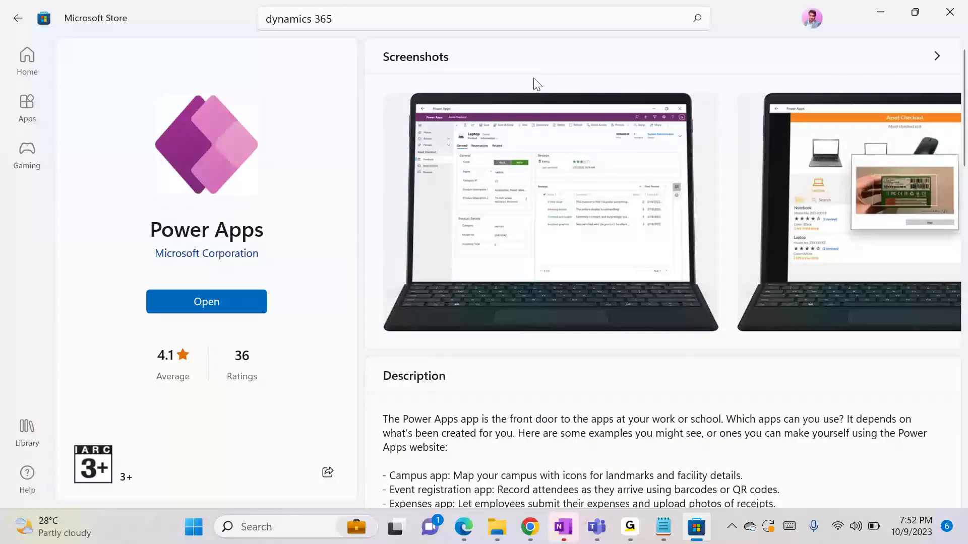
{"action": "left_click", "coordinate": [230, 299]}
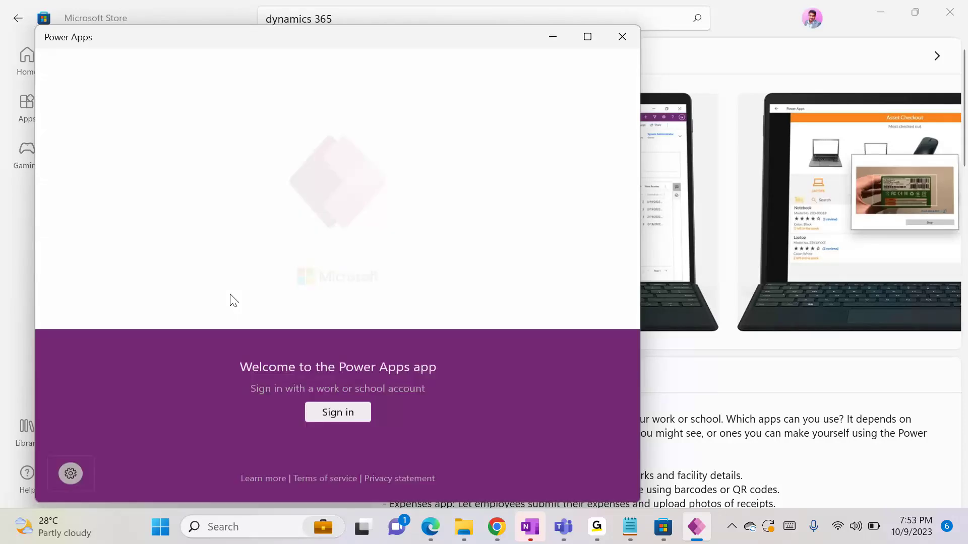
Choose to sign in to Power Apps with a different work or school account
{"action": "left_click", "coordinate": [333, 404]}
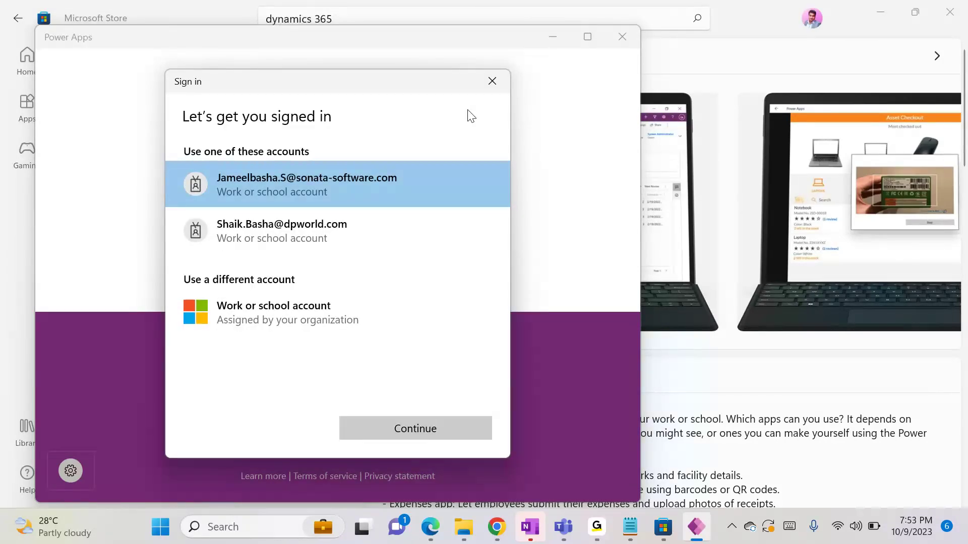
{"action": "left_click", "coordinate": [316, 329]}
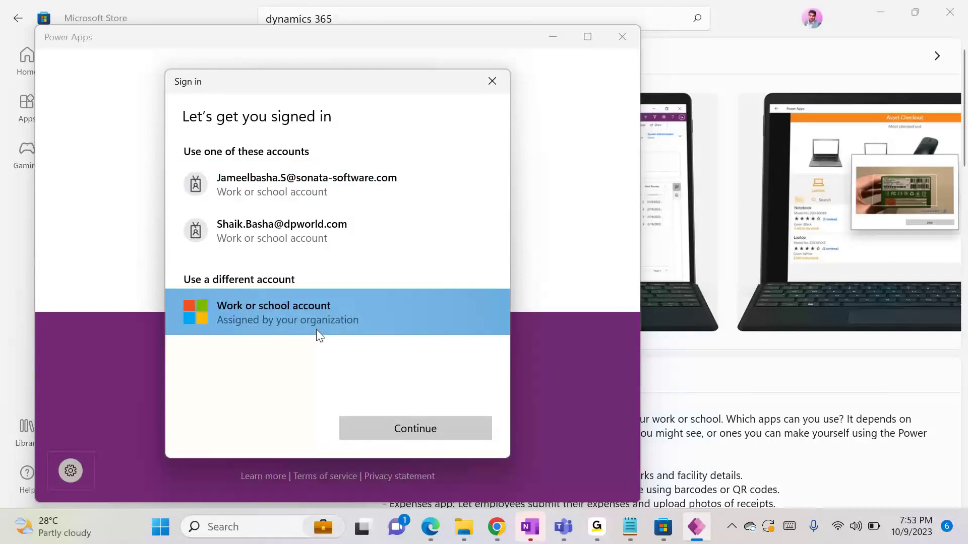
{"action": "left_click", "coordinate": [395, 428]}
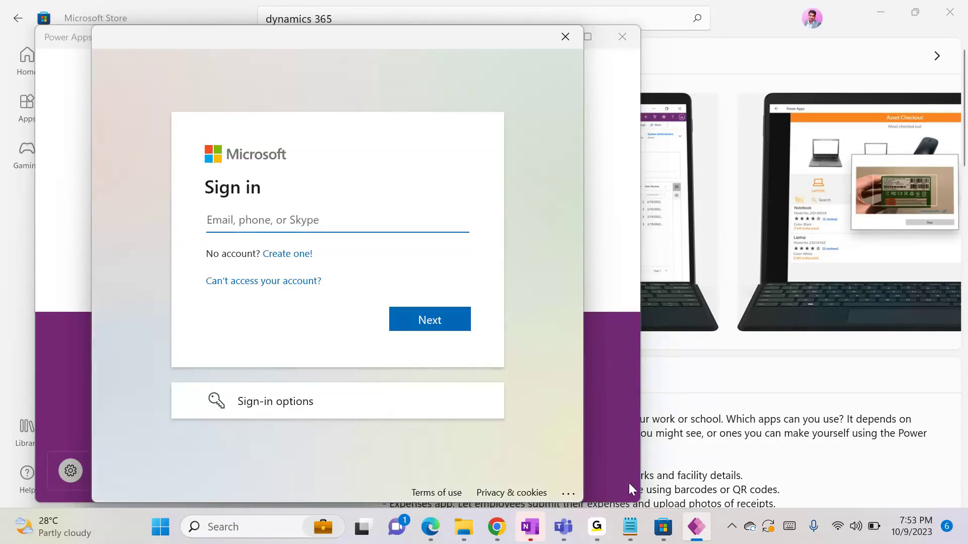
Copy the demo account's e-mail from OneNote into the sign-in page, then enter the account password
{"action": "left_click", "coordinate": [530, 527]}
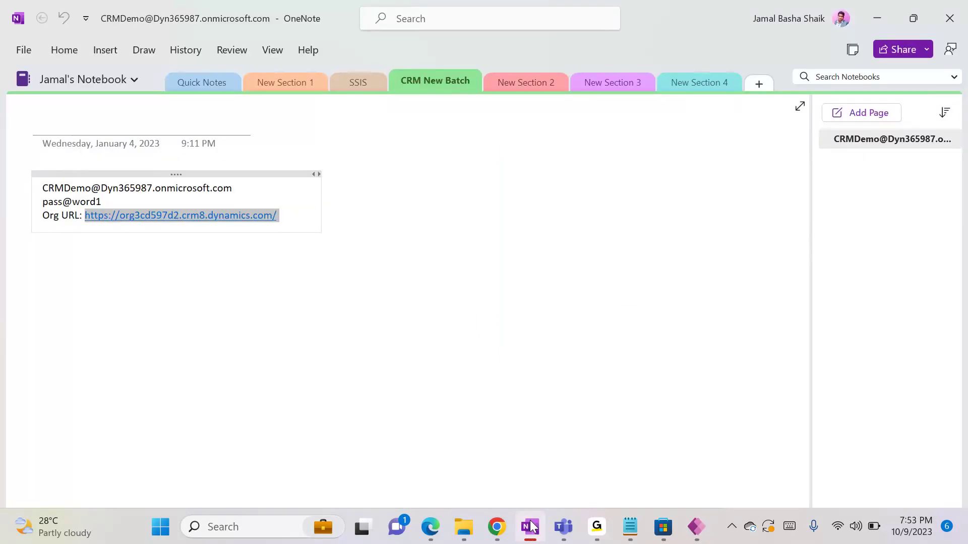
{"action": "left_click_drag", "start_coordinate": [238, 188], "coordinate": [43, 187]}
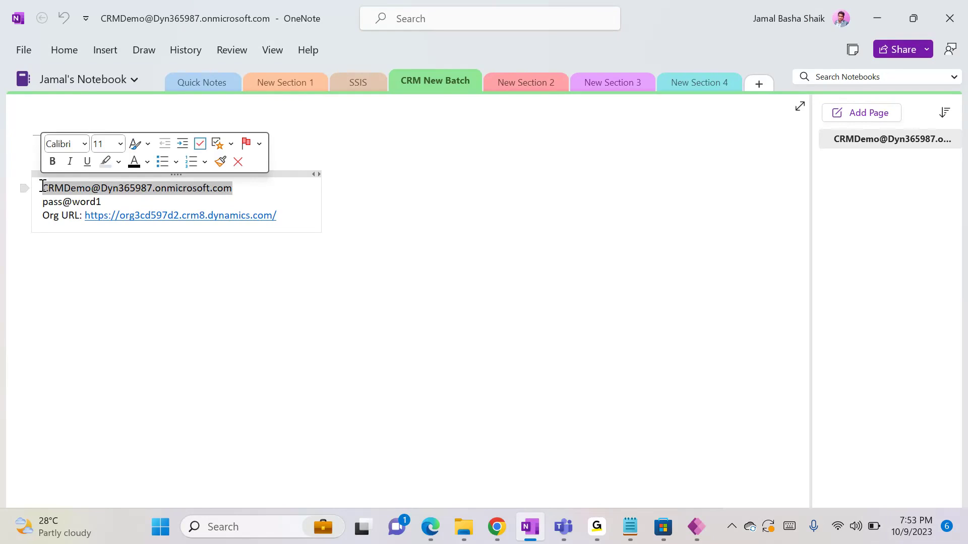
{"action": "key", "text": "ctrl+c"}
{"action": "key", "text": "alt+Tab"}
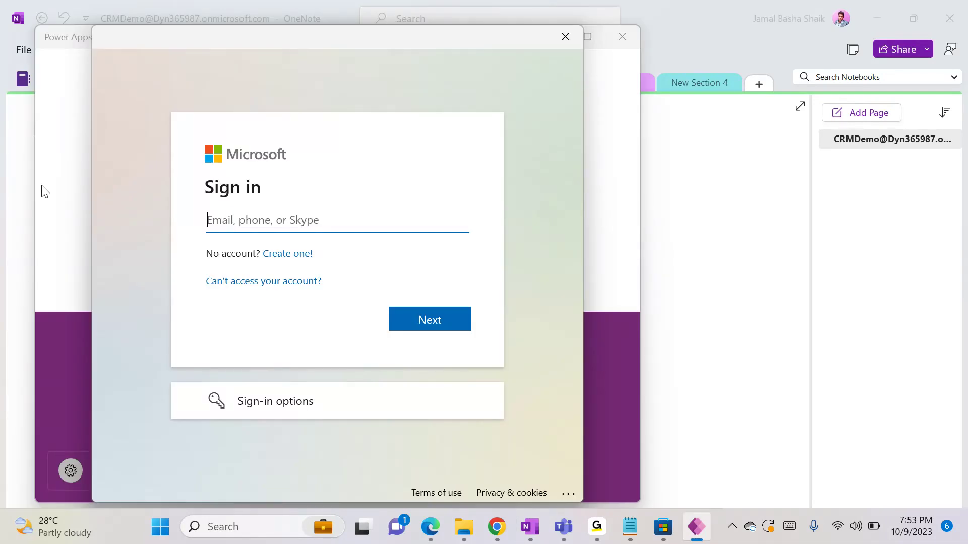
{"action": "key", "text": "ctrl+v"}
{"action": "left_click", "coordinate": [395, 320]}
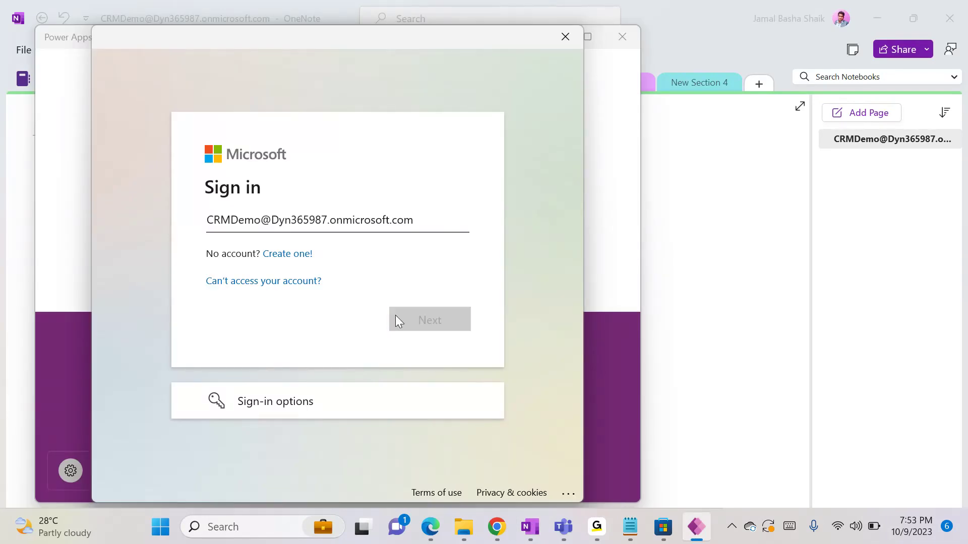
{"action": "type", "text": "•••••••••••"}
{"action": "key", "text": "Return"}
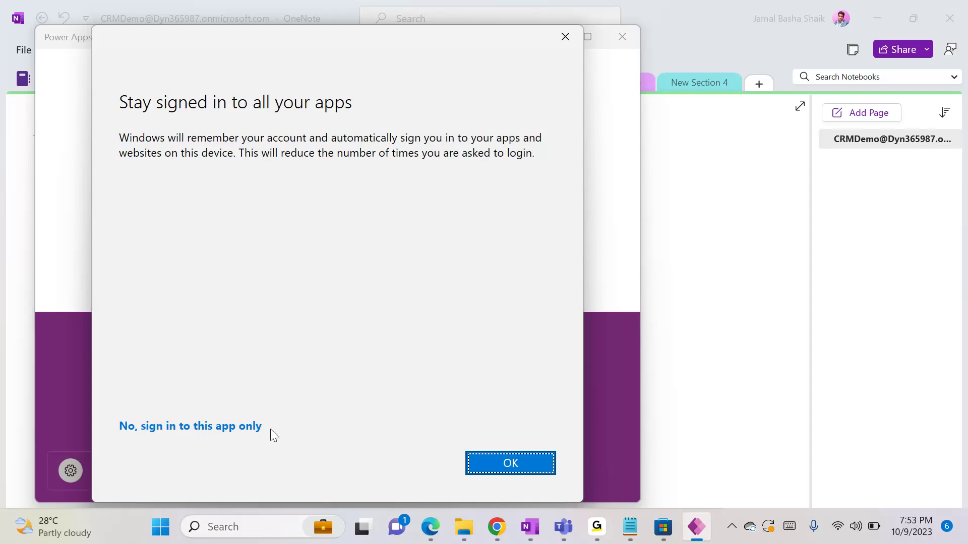
Choose 'No, sign in to this app only' and maximize the Power Apps window
{"action": "left_click", "coordinate": [243, 427]}
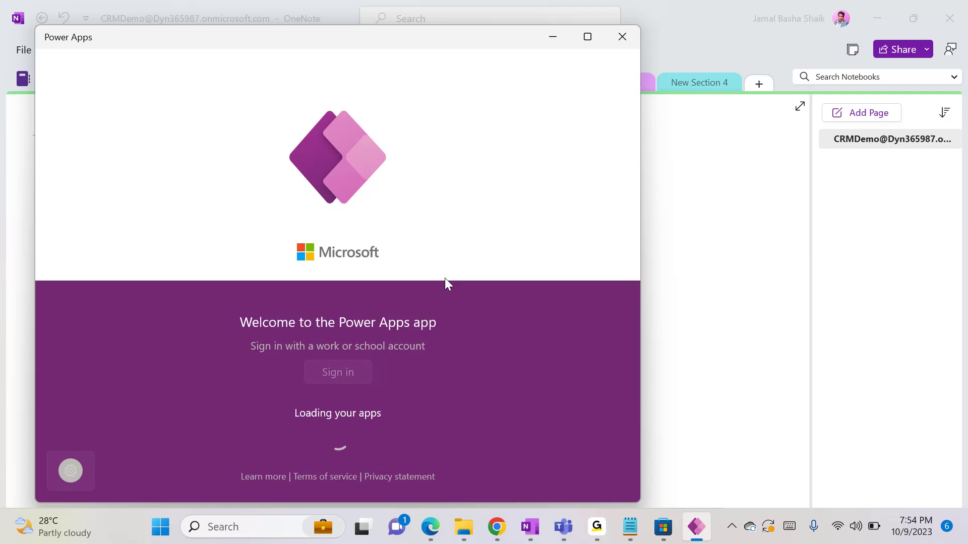
{"action": "left_click", "coordinate": [589, 37]}
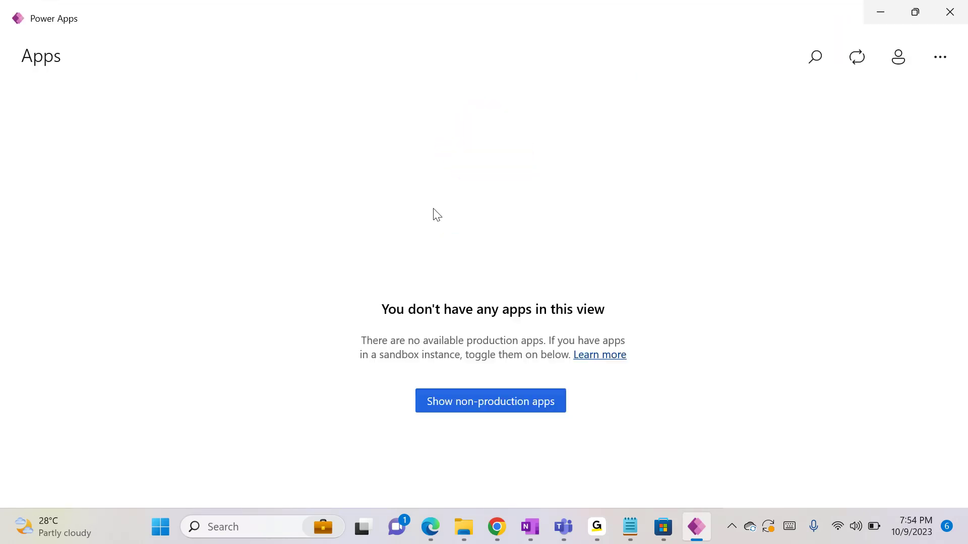
{"action": "left_click", "coordinate": [479, 403]}
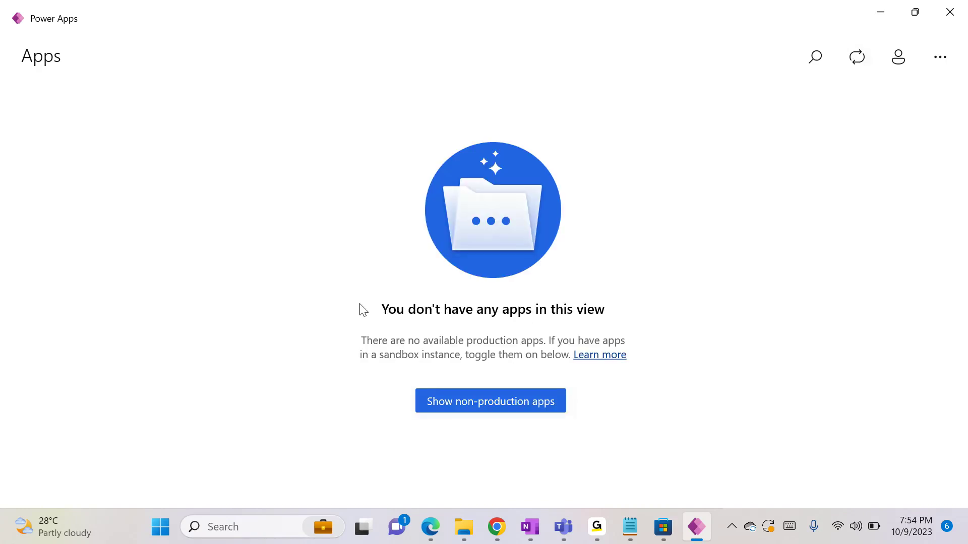
Switch the non-production apps toggle On in Settings and return to the Sales Trial apps list
{"action": "left_click", "coordinate": [484, 402]}
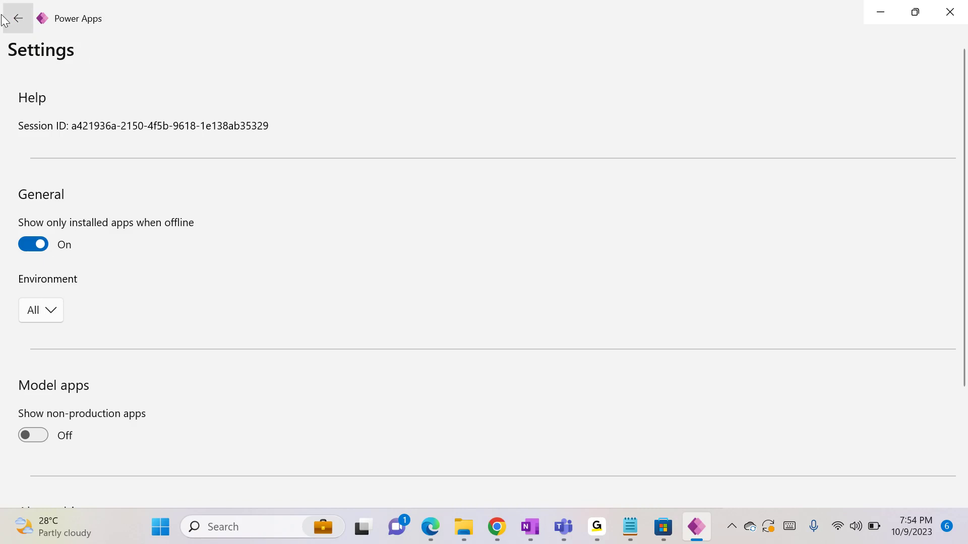
{"action": "left_click", "coordinate": [17, 23]}
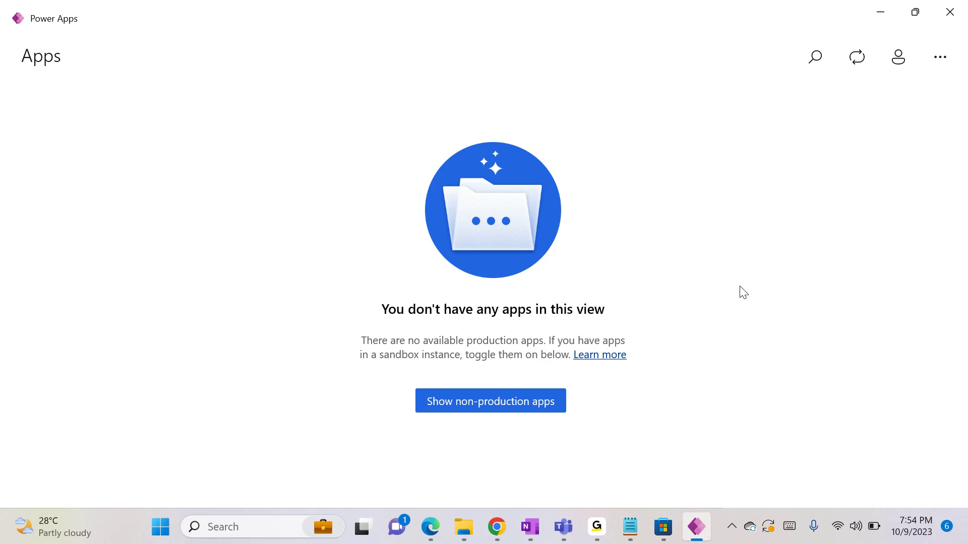
{"action": "left_click", "coordinate": [859, 60]}
{"action": "left_click", "coordinate": [500, 409]}
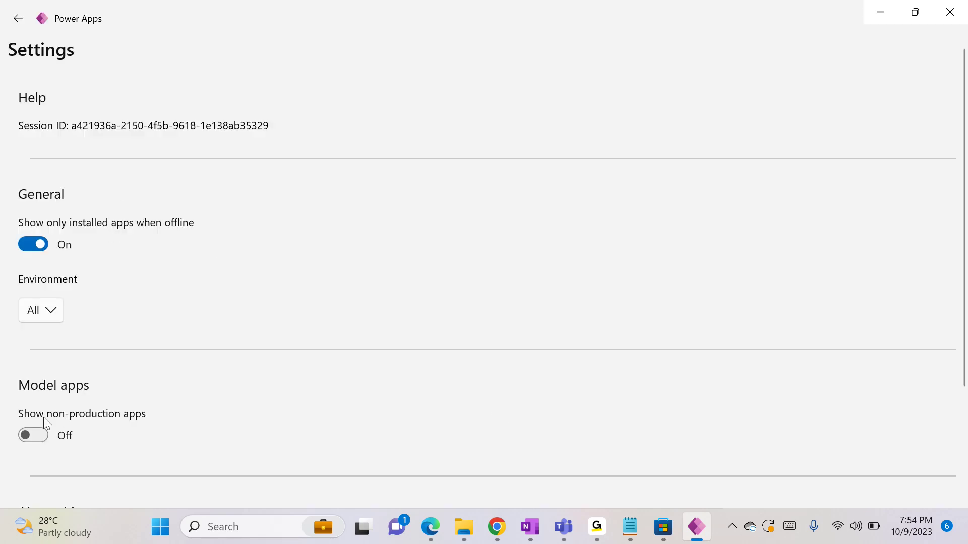
{"action": "left_click", "coordinate": [34, 430]}
{"action": "left_click", "coordinate": [35, 431]}
{"action": "left_click", "coordinate": [35, 435]}
{"action": "scroll", "coordinate": [964, 422], "scroll_direction": "down", "scroll_amount": 3}
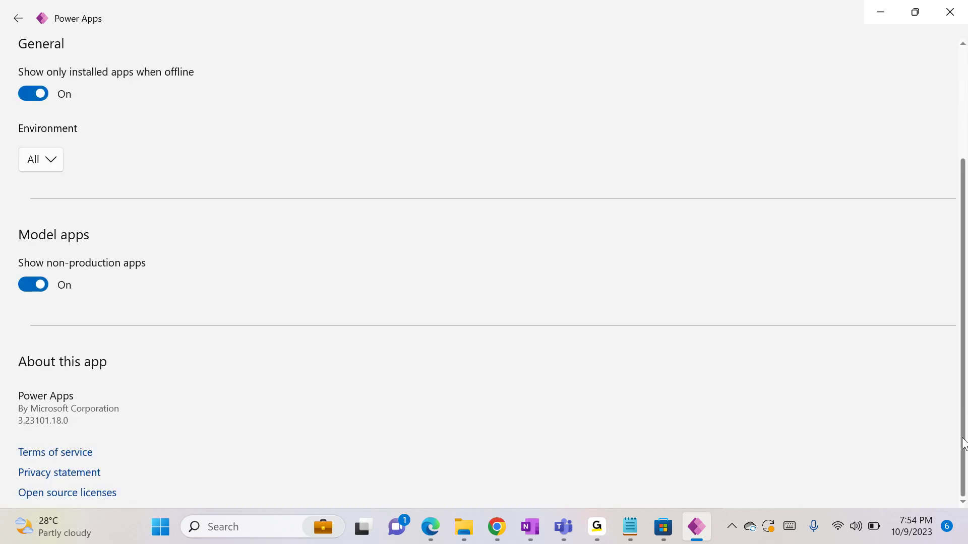
{"action": "scroll", "coordinate": [946, 240], "scroll_direction": "up", "scroll_amount": 3}
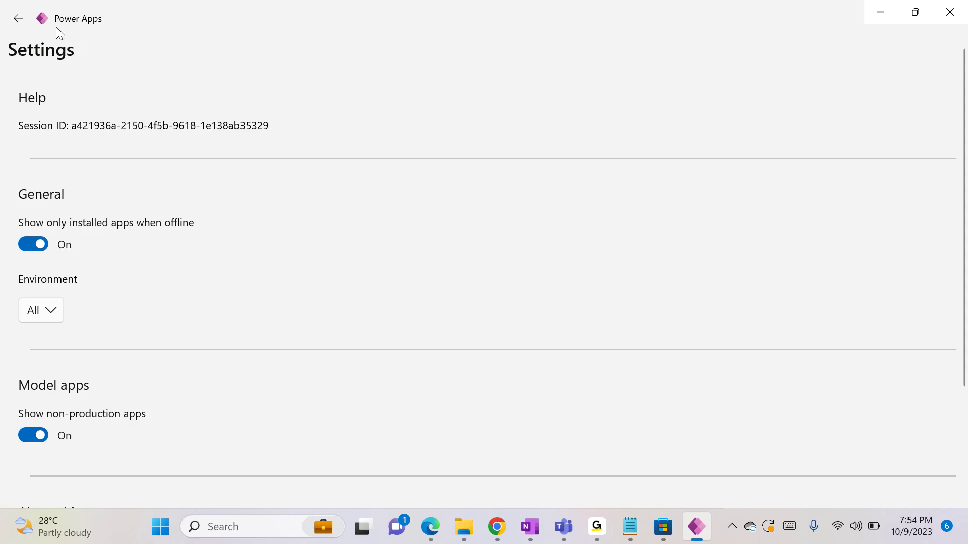
{"action": "left_click", "coordinate": [18, 18]}
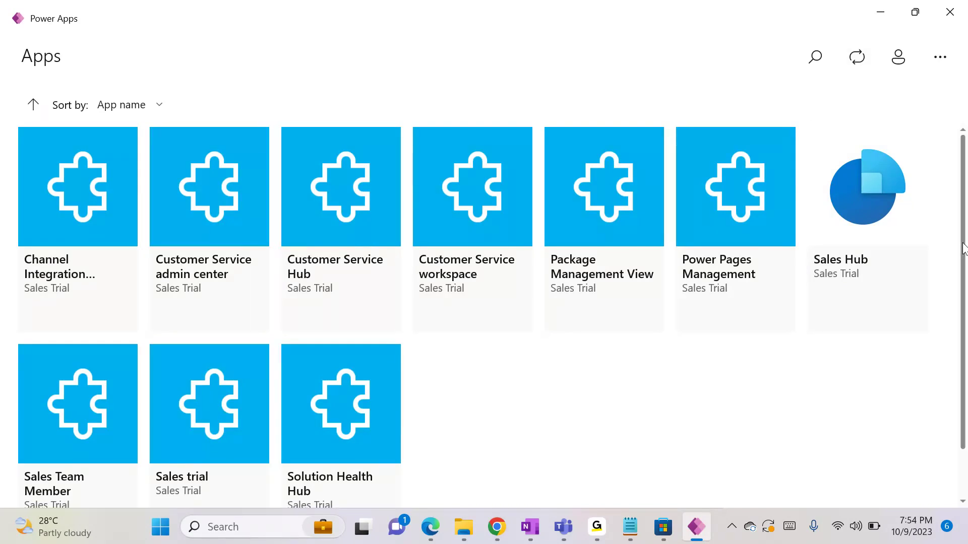
Sort the Sales Trial apps by app name descending, putting Solution Health Hub and Sales Hub at the top
{"action": "mouse_move", "coordinate": [965, 199]}
{"action": "left_mouse_down"}
{"action": "mouse_move", "coordinate": [966, 358]}
{"action": "mouse_move", "coordinate": [953, 200]}
{"action": "left_mouse_up"}
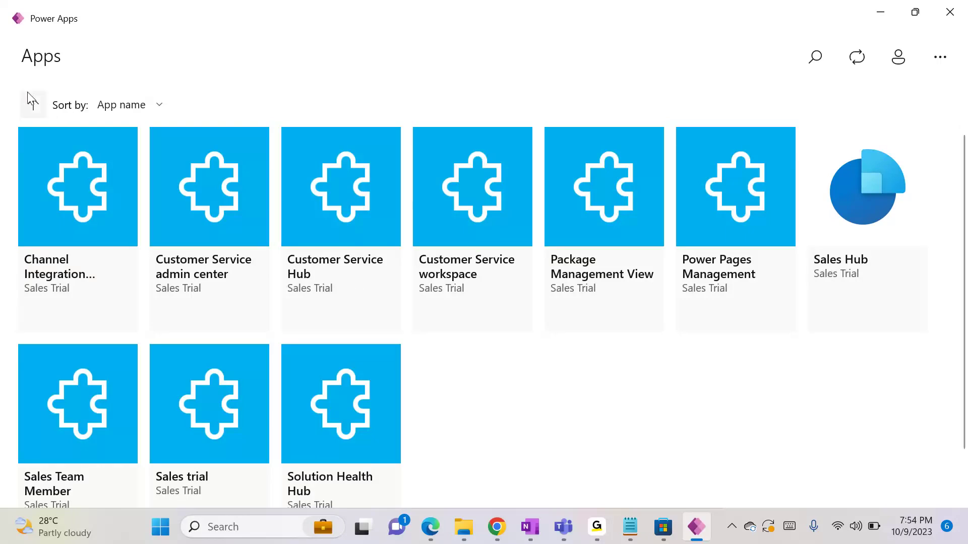
{"action": "left_click", "coordinate": [33, 104]}
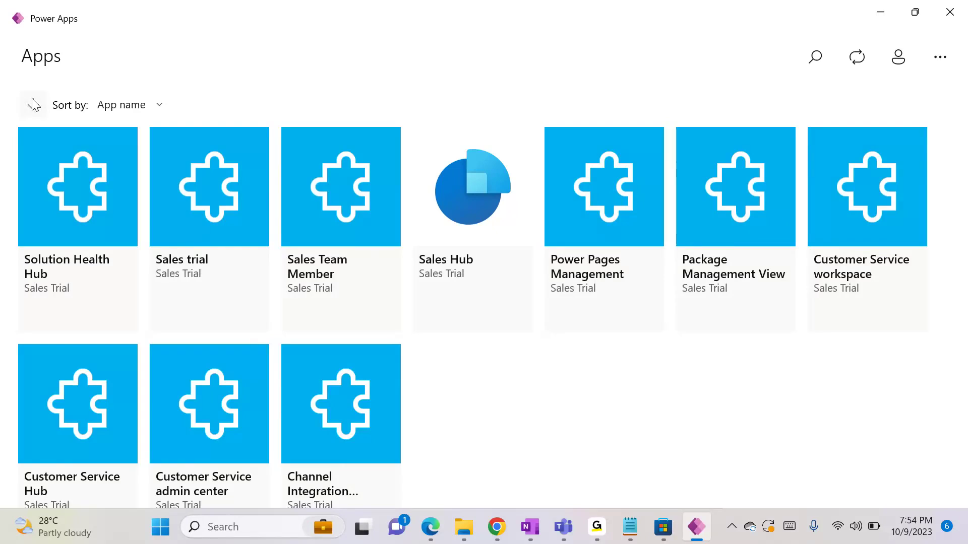
{"action": "left_click", "coordinate": [33, 105]}
{"action": "left_click", "coordinate": [34, 105]}
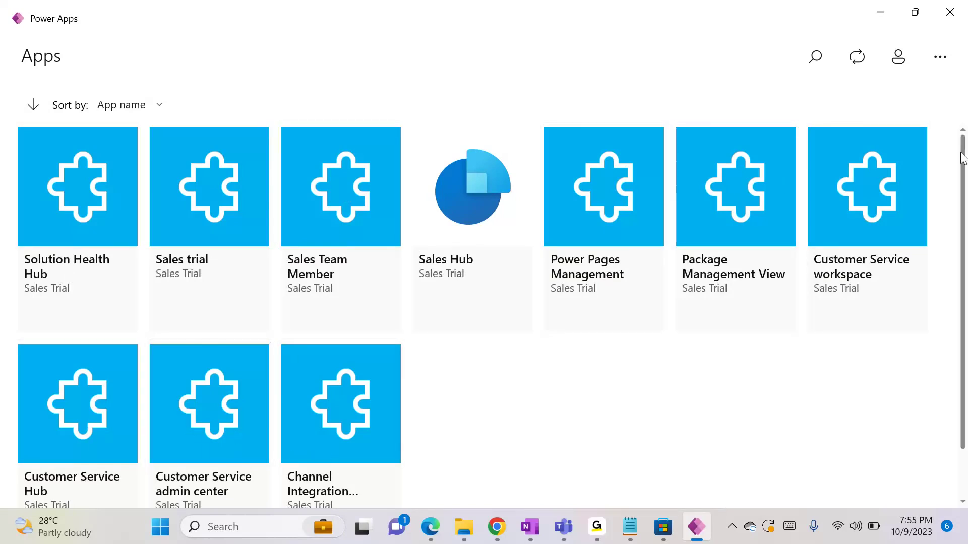
{"action": "left_click_drag", "start_coordinate": [963, 157], "coordinate": [946, 196]}
{"action": "scroll", "coordinate": [964, 165], "scroll_direction": "up", "scroll_amount": 2}
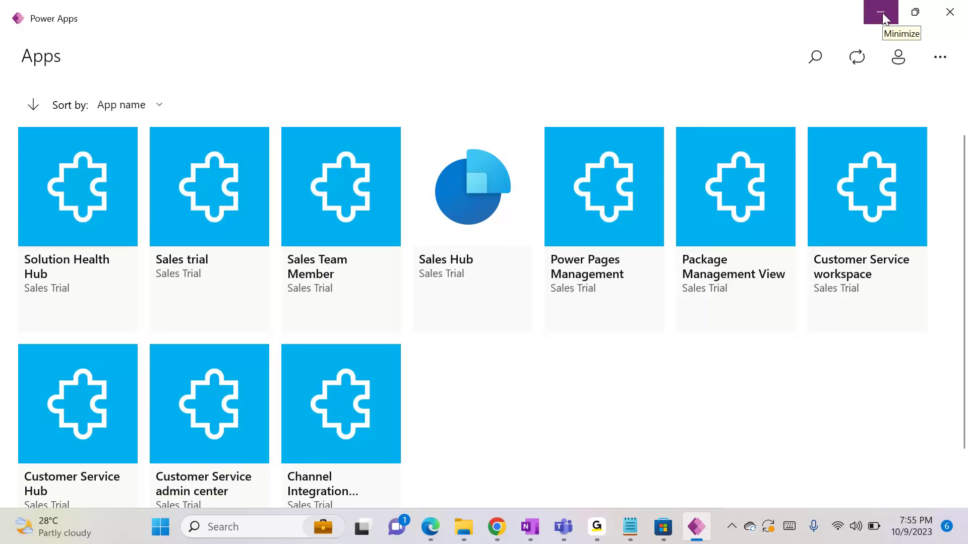
{"action": "left_click", "coordinate": [494, 528]}
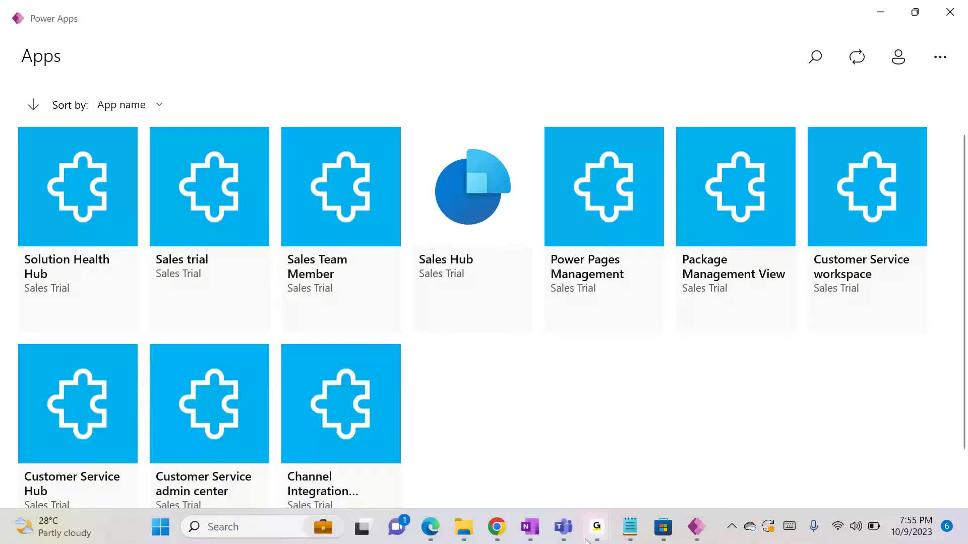